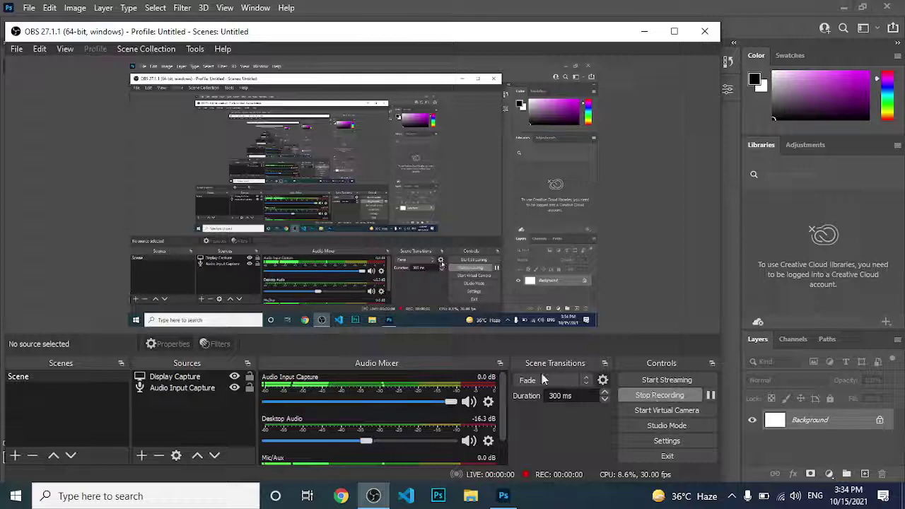
# Minimize OBS Studio to reveal Photoshop's blank Untitled-1 canvas.
pyautogui.click(644, 34)
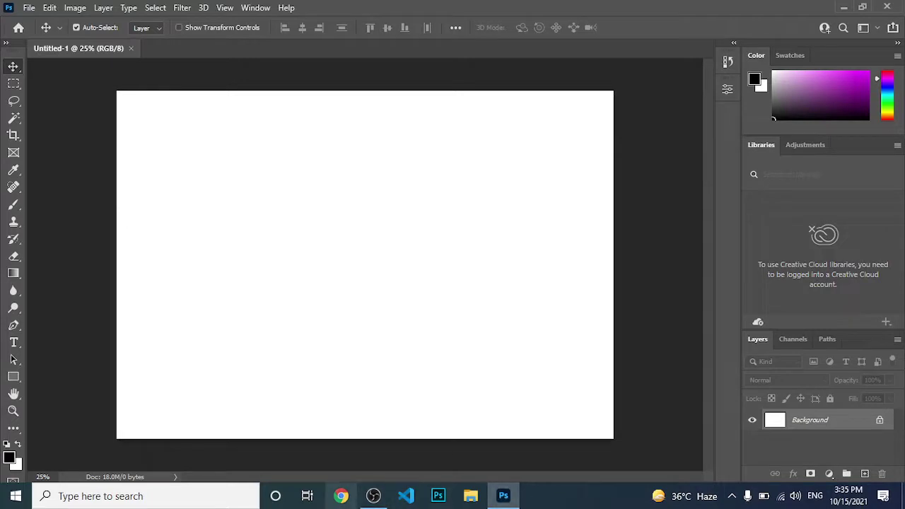
# Launch Chrome with a profile and go to the suggested Unsplash wall lcd photo page.
pyautogui.click(336, 497)
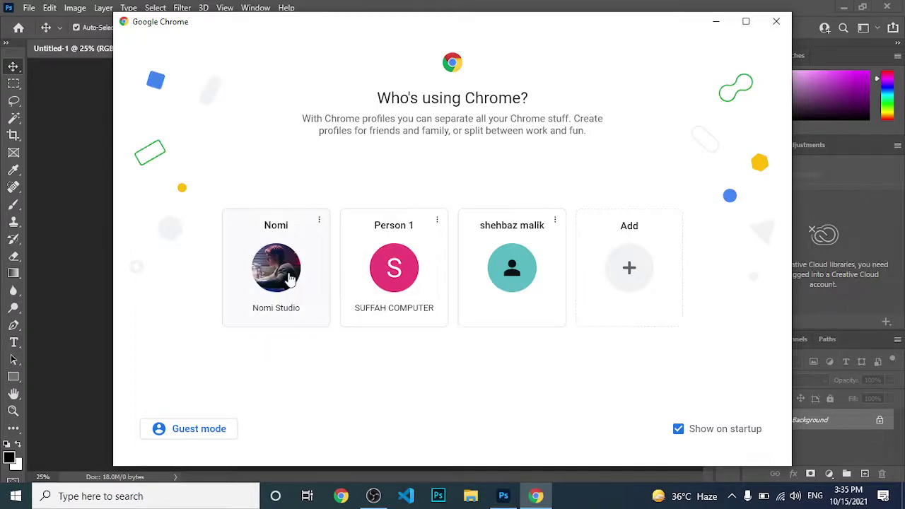
pyautogui.click(297, 304)
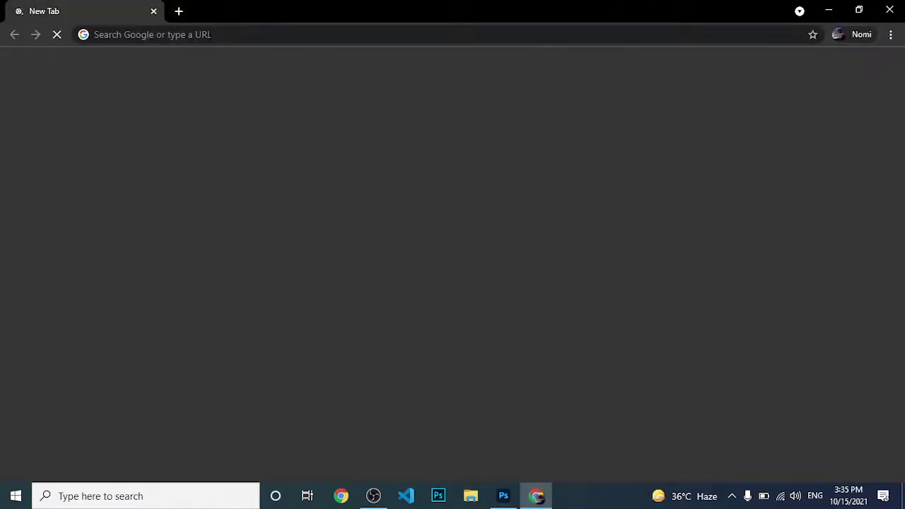
pyautogui.write('u')
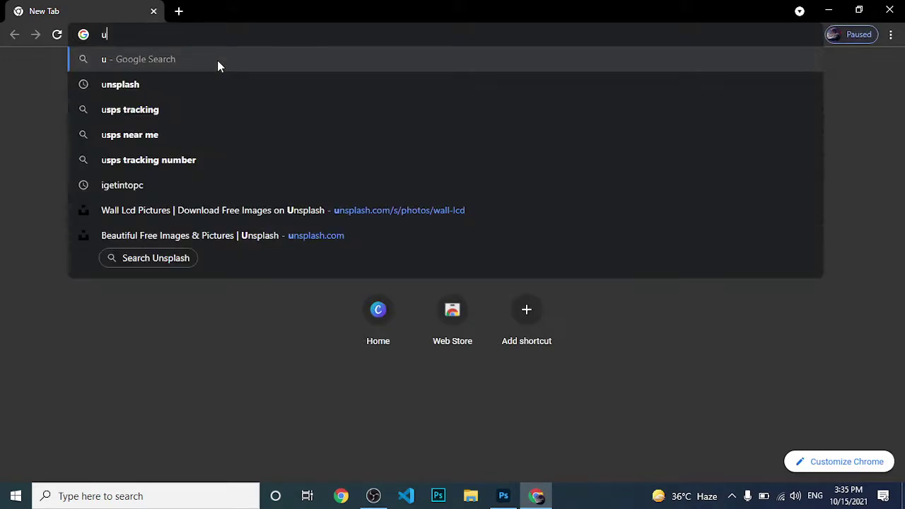
pyautogui.write('p')
pyautogui.press('BackSpace')
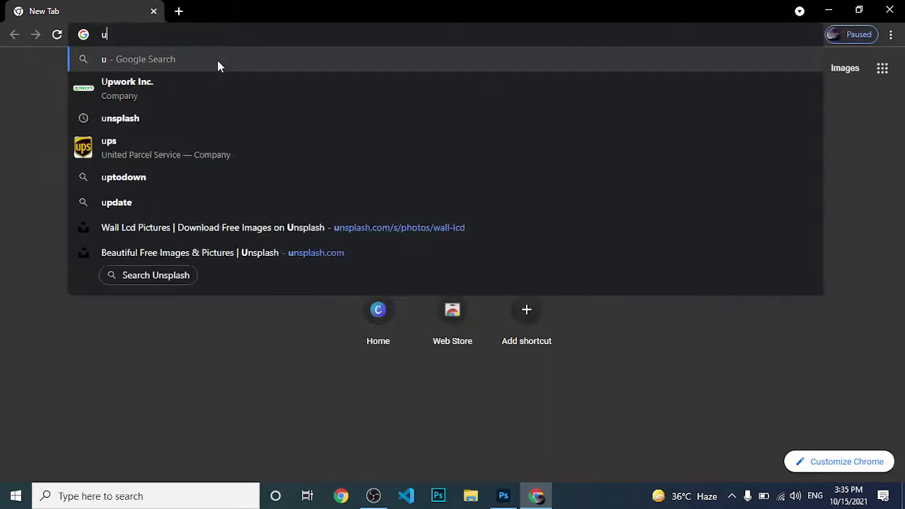
pyautogui.write('nspl')
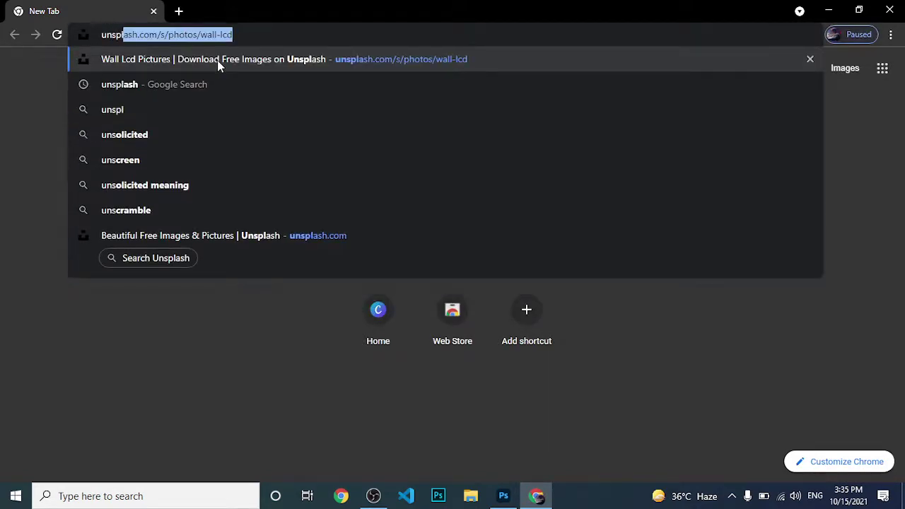
pyautogui.write('ash')
pyautogui.press('Return')
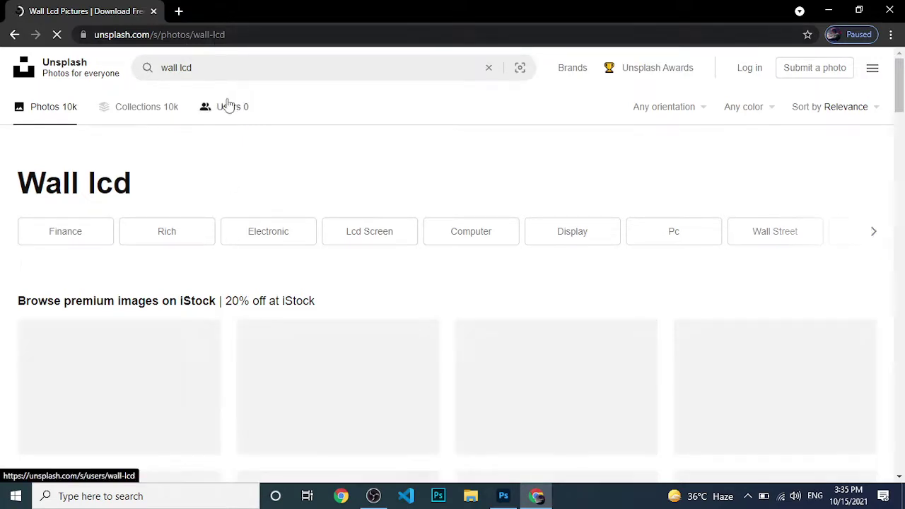
# Browse the wall lcd results, then replace the Unsplash search text with 'sun'.
pyautogui.scroll(-1, 506, 400)
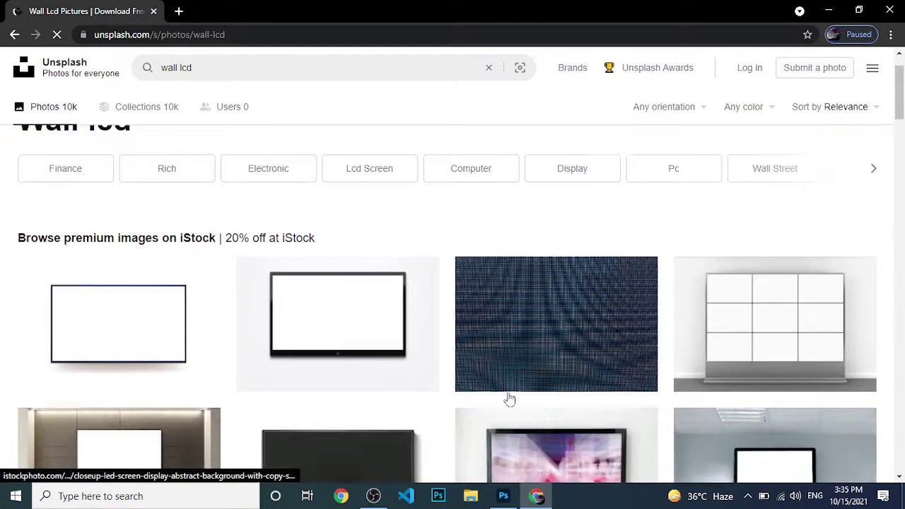
pyautogui.scroll(-2, 495, 385)
pyautogui.scroll(2, 279, 149)
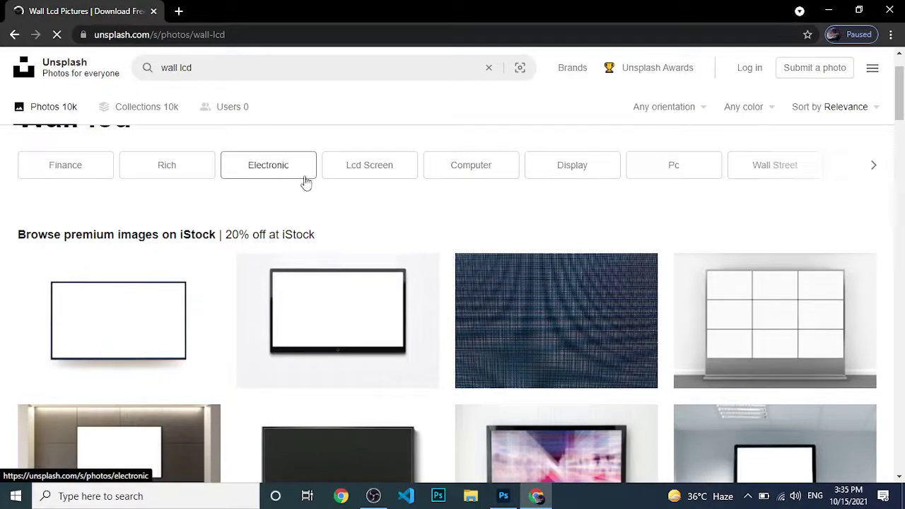
pyautogui.scroll(1, 247, 217)
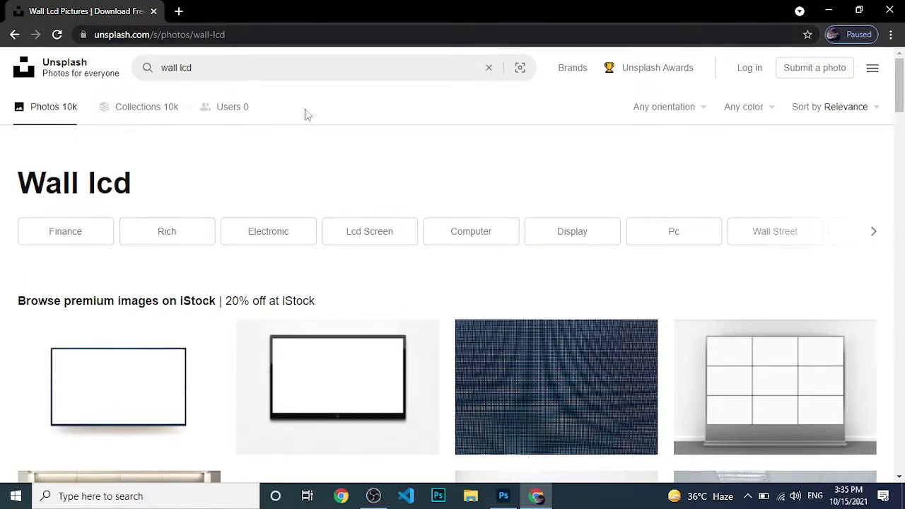
pyautogui.click(202, 72)
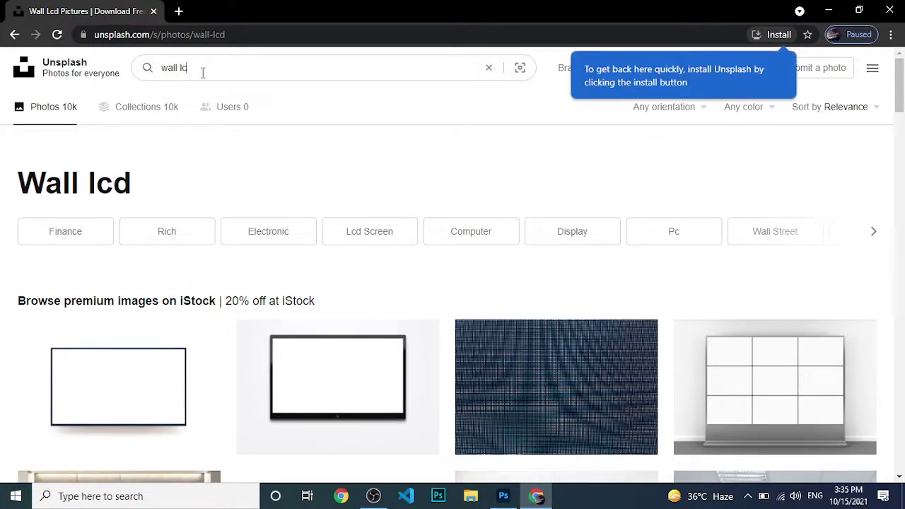
pyautogui.press('BackSpace')
pyautogui.press('BackSpace')
pyautogui.press('BackSpace')
pyautogui.write('s')
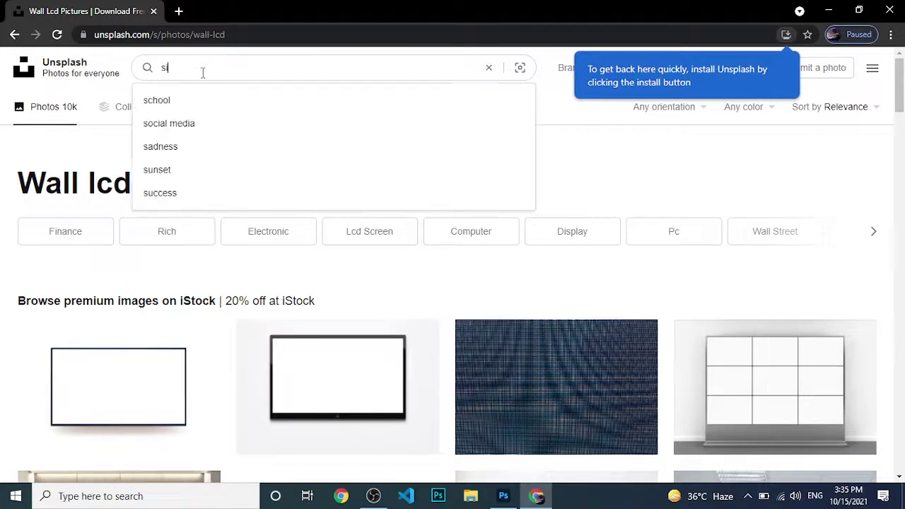
pyautogui.write('un')
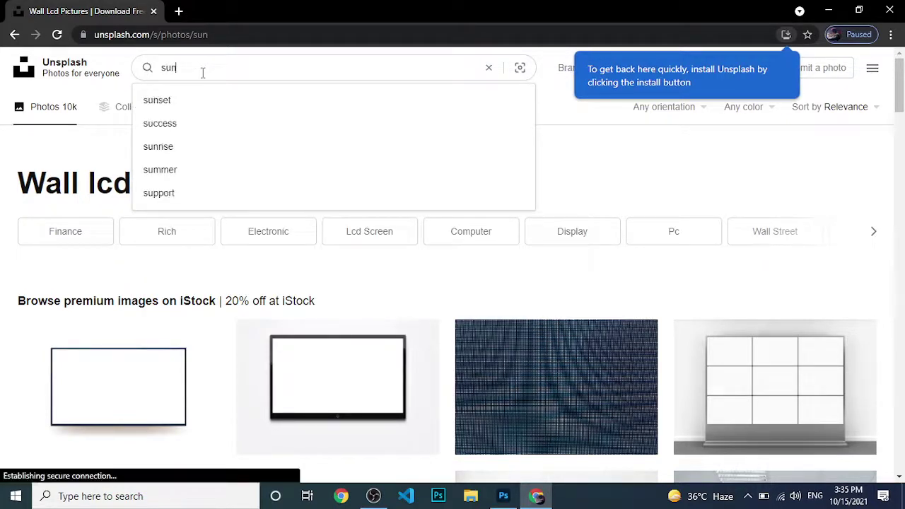
# Search Unsplash for sun and open the low-light sunset photo.
pyautogui.press('Return')
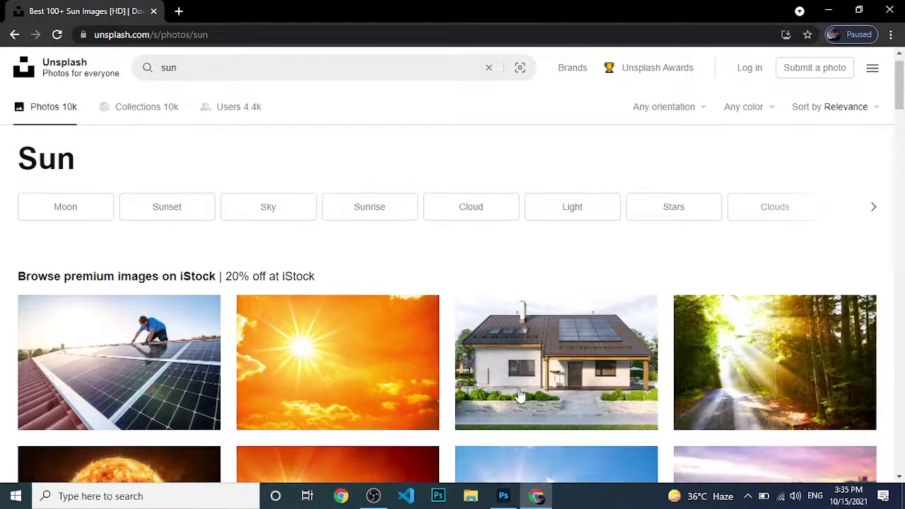
pyautogui.scroll(-3, 531, 383)
pyautogui.scroll(-2, 515, 375)
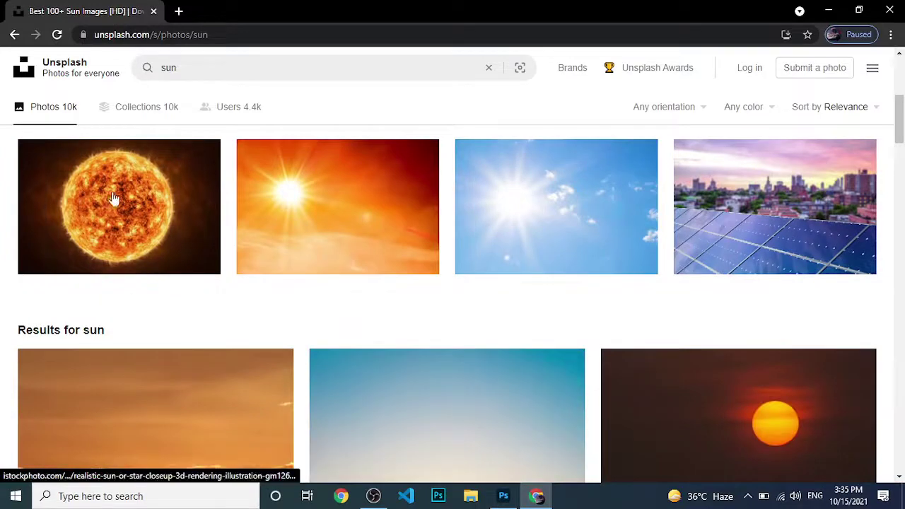
pyautogui.scroll(-1, 620, 384)
pyautogui.click(784, 329)
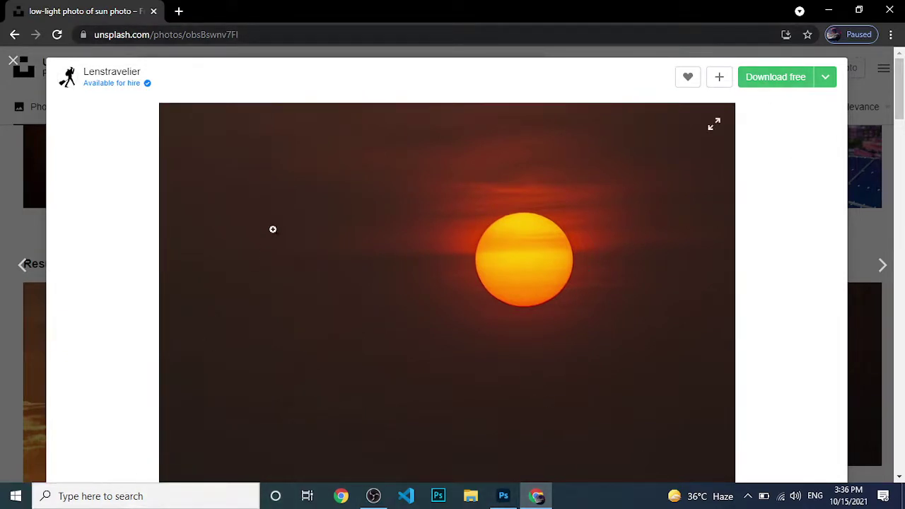
# Download the sunset photo free as a JPG and return to Photoshop.
pyautogui.click(761, 78)
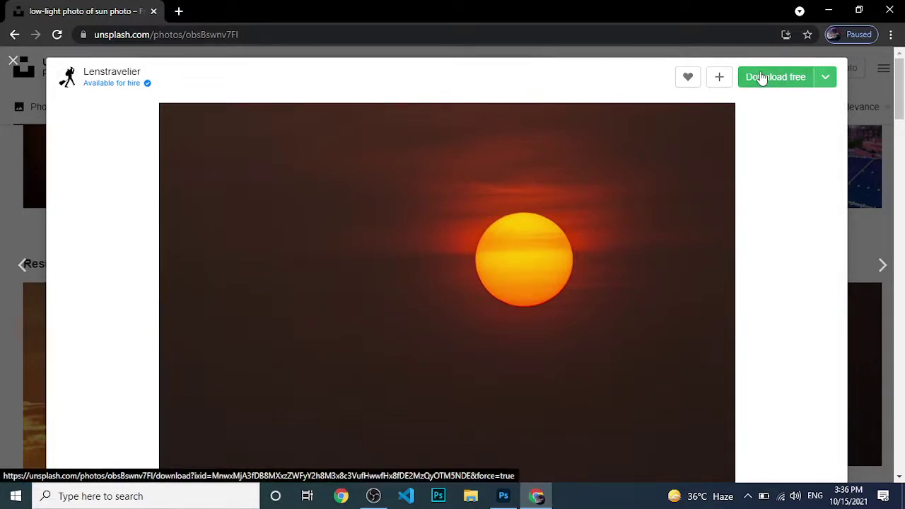
pyautogui.click(771, 80)
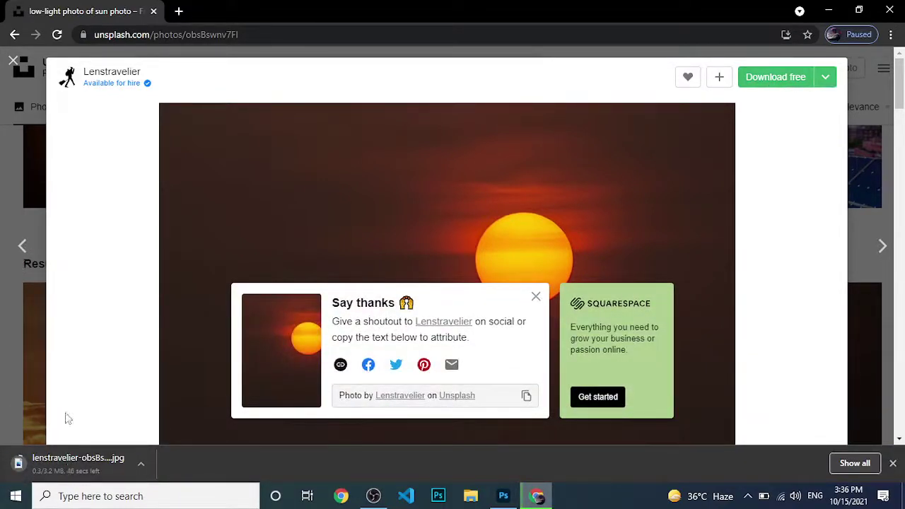
pyautogui.click(503, 497)
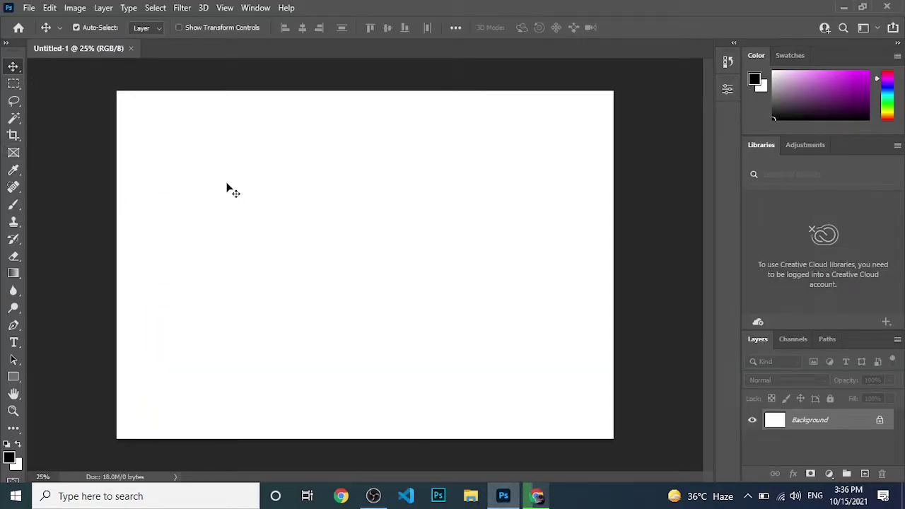
# Toggle between the Channels and Layers panels to view the RGB channels.
pyautogui.click(799, 338)
pyautogui.click(753, 339)
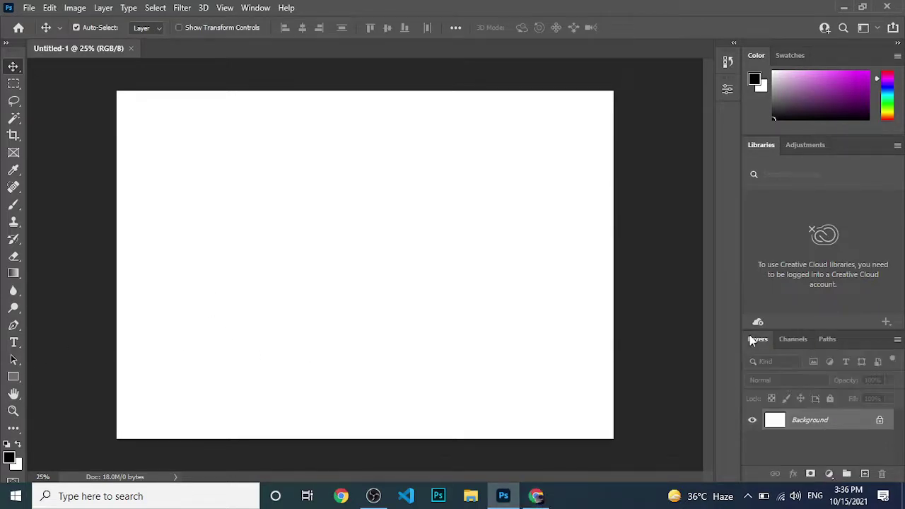
pyautogui.click(792, 340)
pyautogui.click(768, 340)
pyautogui.click(794, 340)
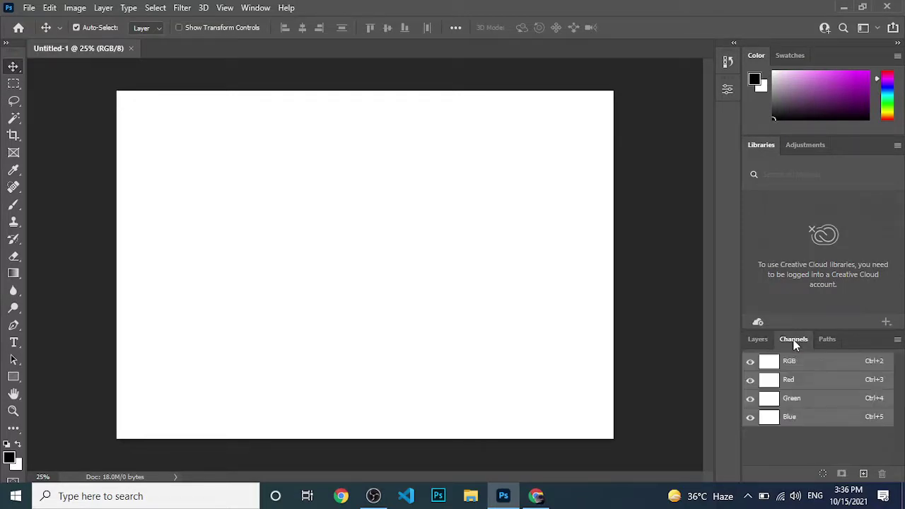
pyautogui.click(758, 340)
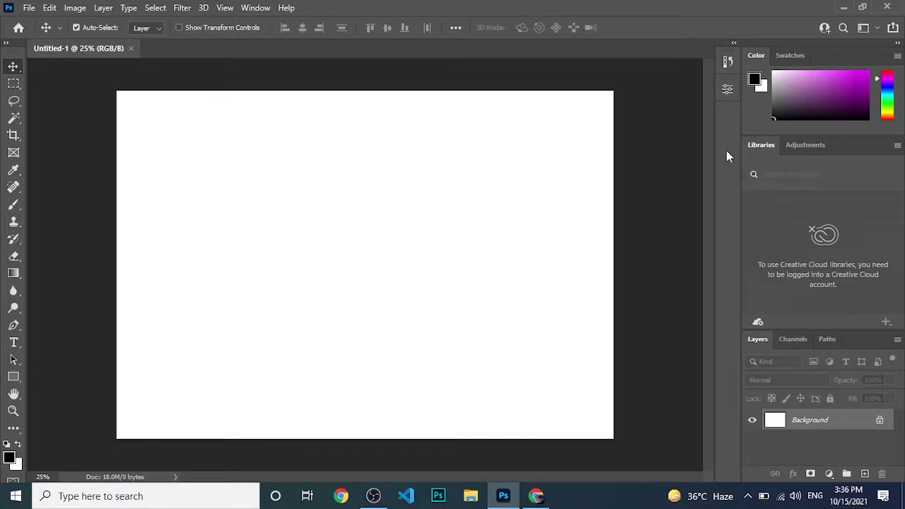
# Open and cancel the foreground Color Picker, then return to Chrome's Unsplash page.
pyautogui.click(756, 79)
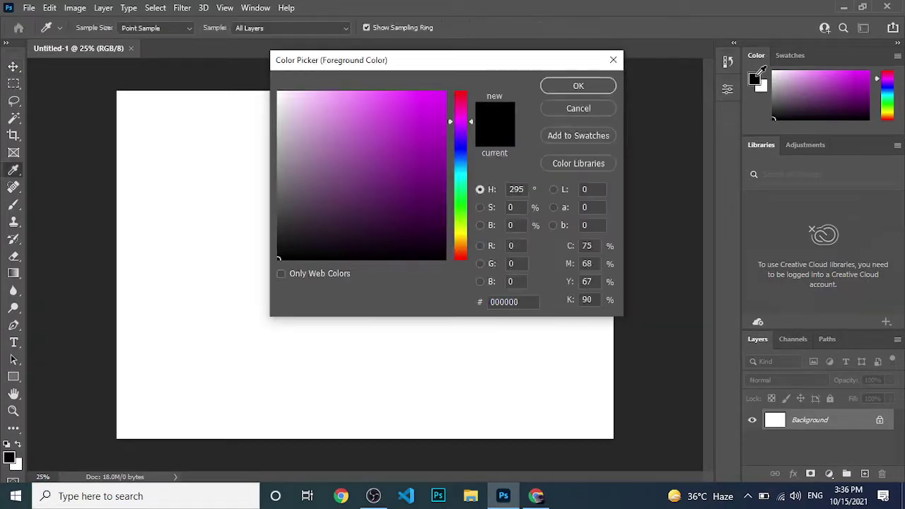
pyautogui.click(612, 61)
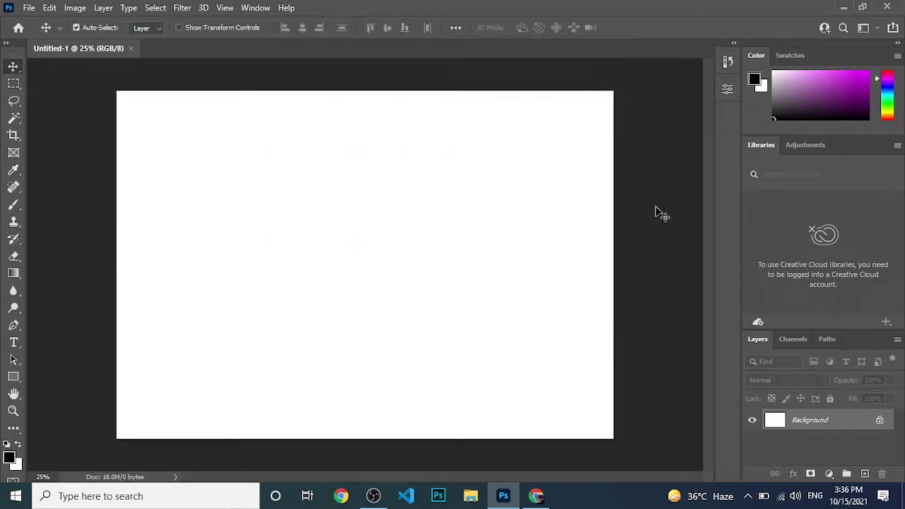
pyautogui.click(536, 496)
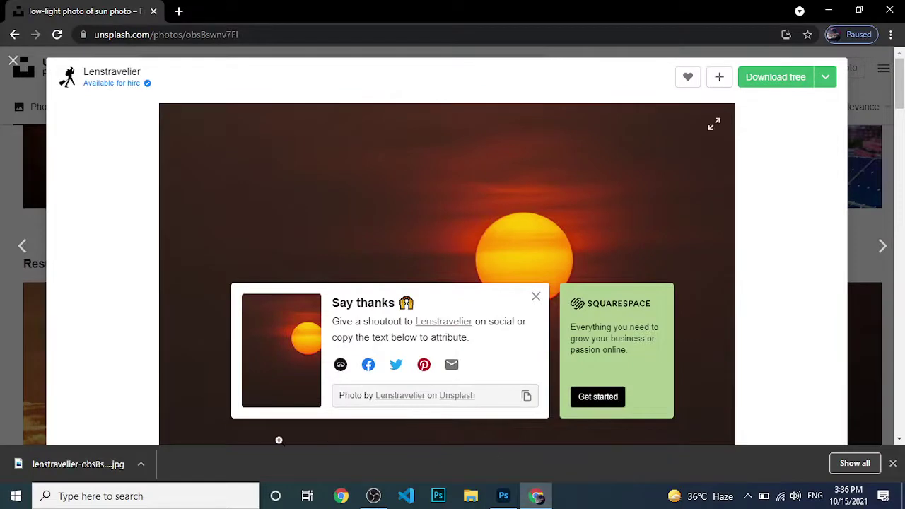
# Drag the downloaded sun JPG from Chrome's download bar onto the Photoshop canvas.
pyautogui.moveTo(61, 463); pyautogui.dragTo(436, 501)
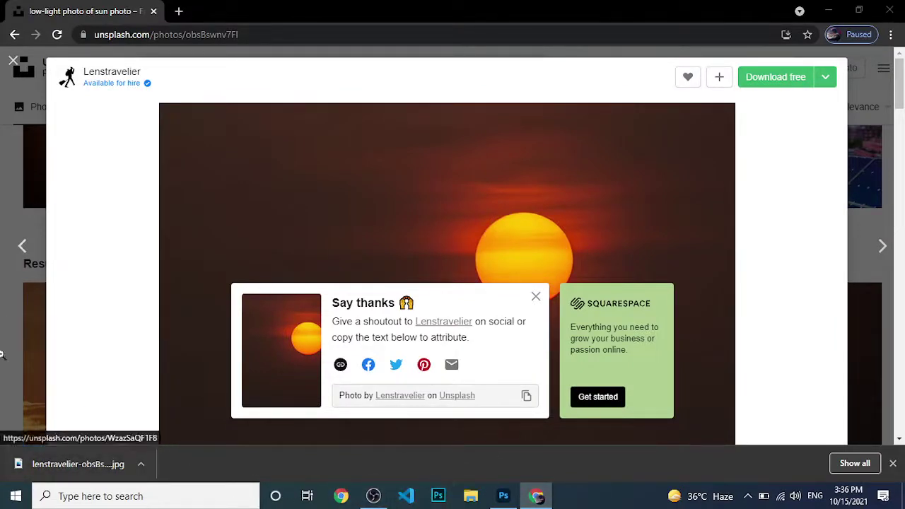
pyautogui.click(36, 464)
pyautogui.moveTo(35, 464)
pyautogui.mouseDown()
pyautogui.moveTo(473, 312)
pyautogui.moveTo(303, 192)
pyautogui.mouseUp()
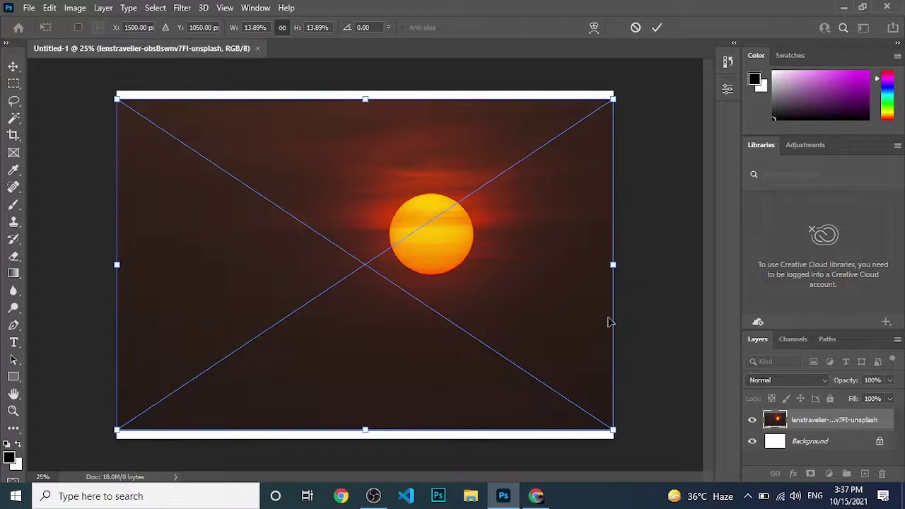
# Nudge and stretch the placed sunset image to the canvas top, then commit it.
pyautogui.moveTo(527, 313); pyautogui.dragTo(531, 336)
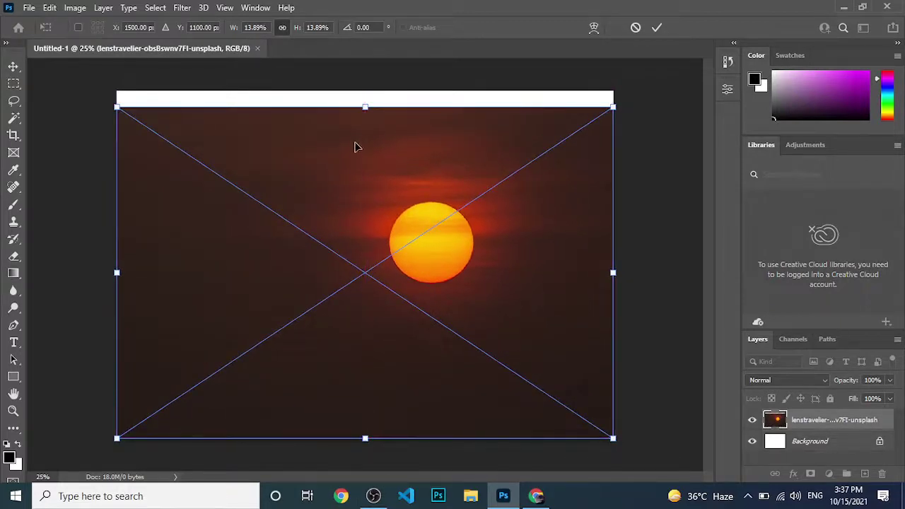
pyautogui.moveTo(364, 105); pyautogui.dragTo(365, 92)
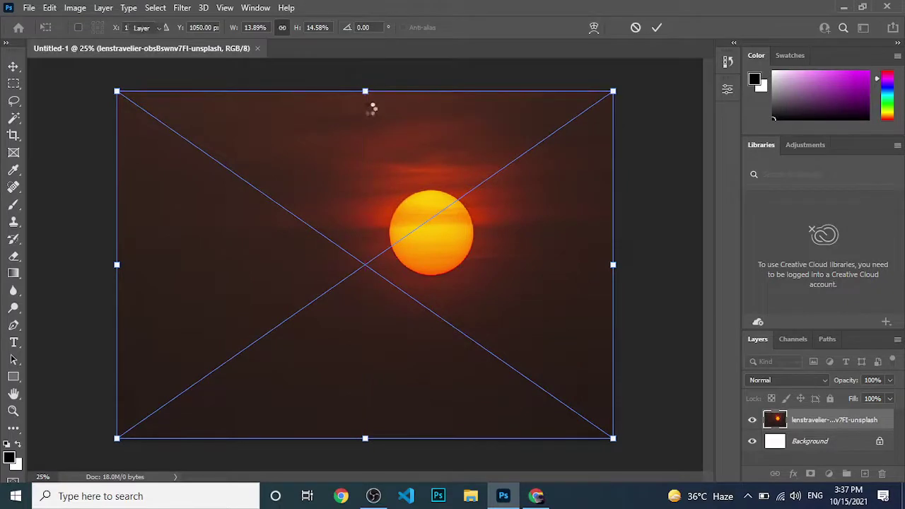
pyautogui.press('Return')
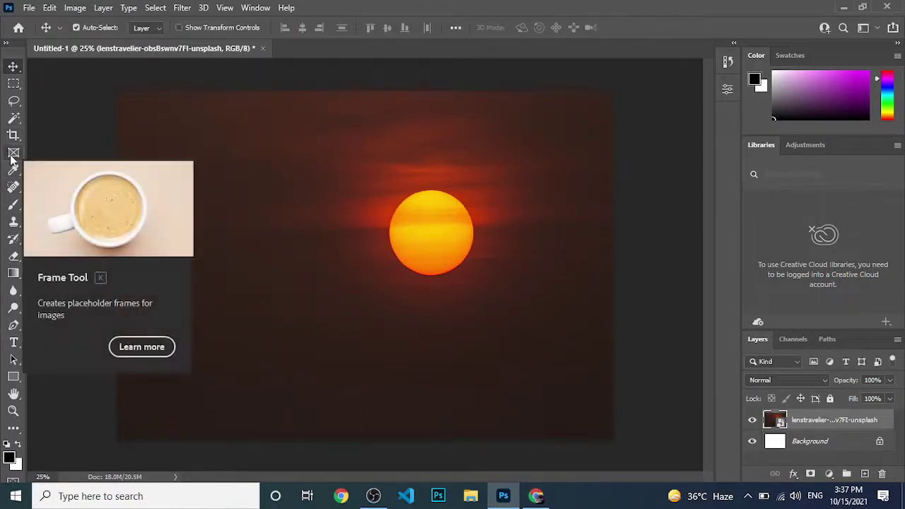
pyautogui.click(13, 152)
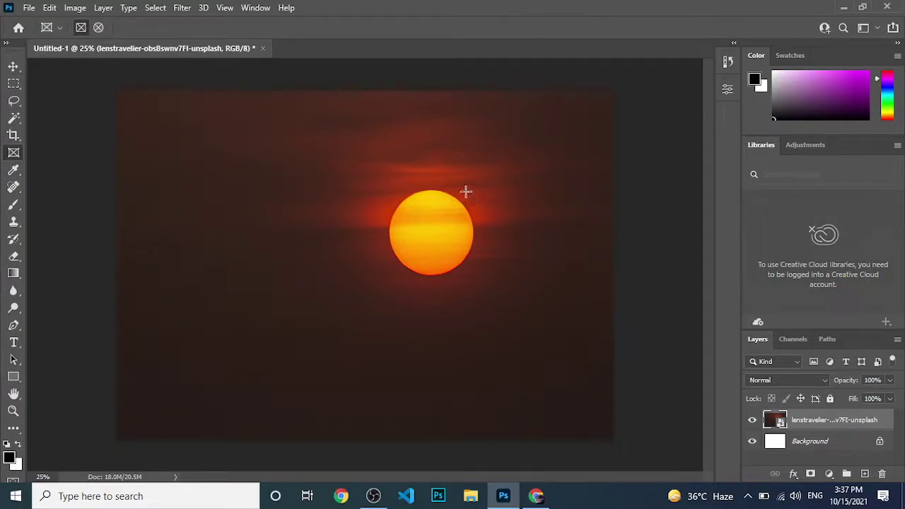
pyautogui.moveTo(495, 184); pyautogui.dragTo(364, 284)
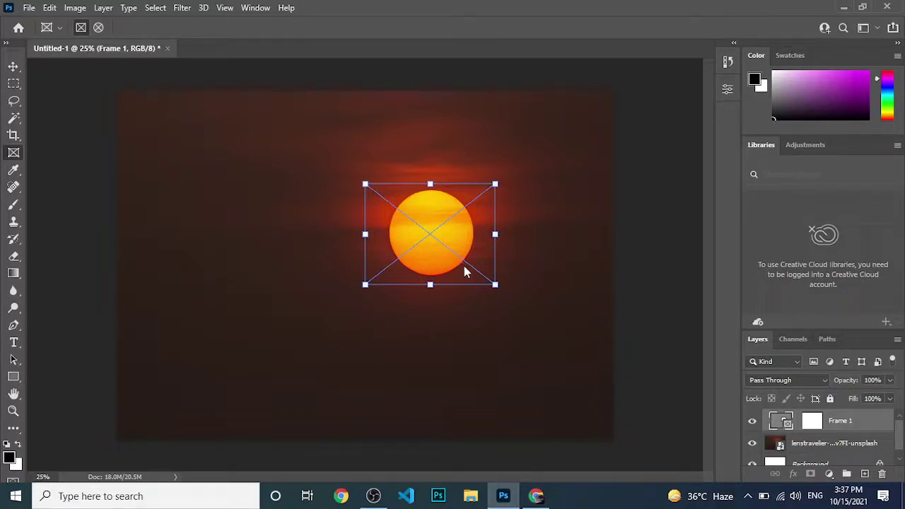
pyautogui.click(98, 29)
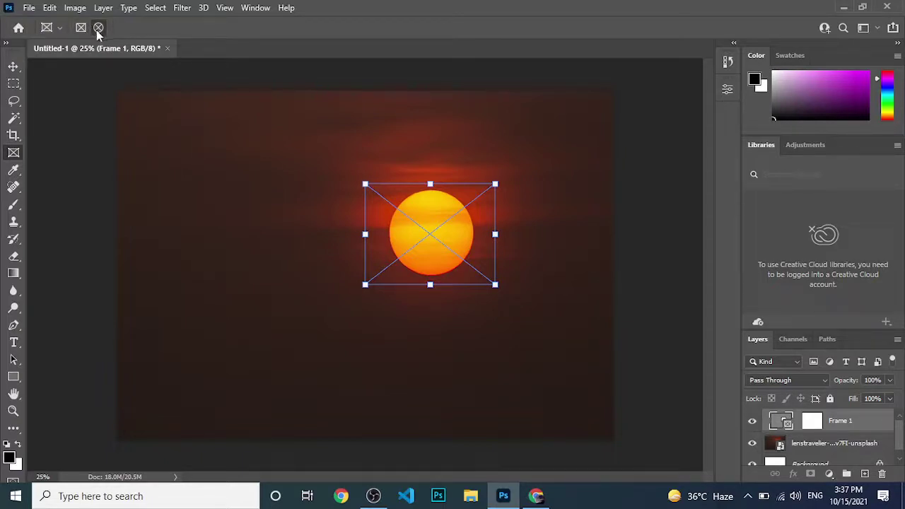
pyautogui.moveTo(317, 184); pyautogui.dragTo(180, 287)
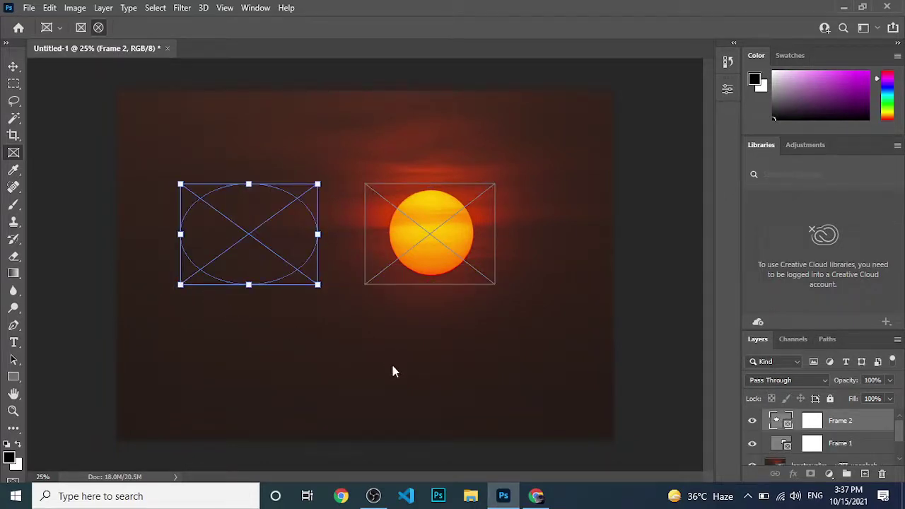
pyautogui.press('Delete')
pyautogui.press('Delete')
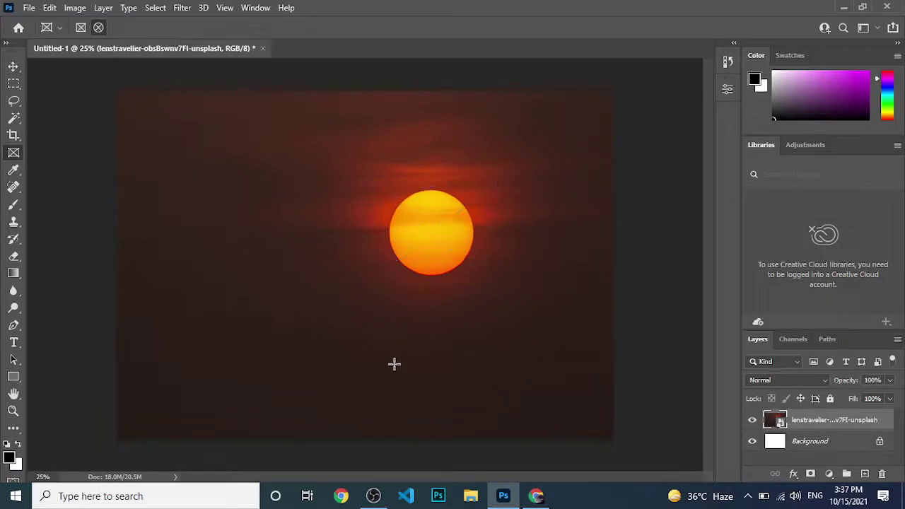
# Draw an elliptical frame around the sun, narrow its sides, and duplicate it.
pyautogui.moveTo(502, 182); pyautogui.dragTo(365, 285)
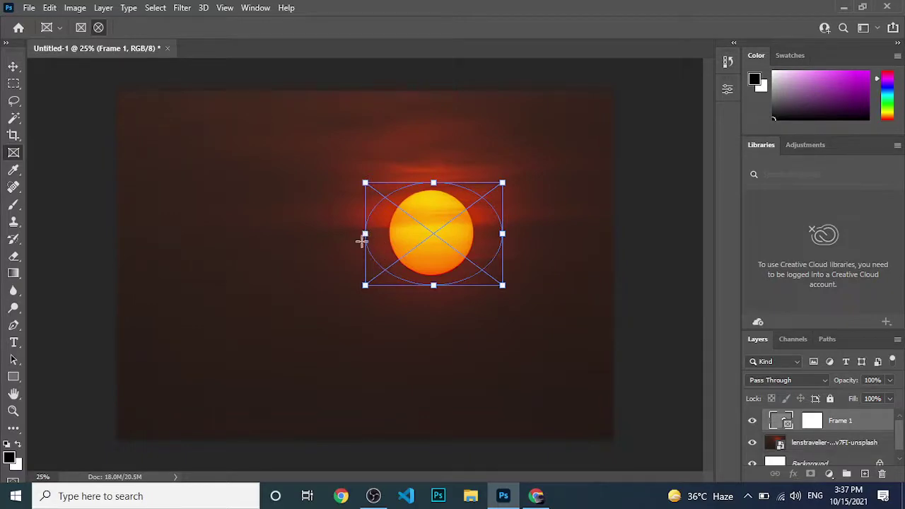
pyautogui.moveTo(365, 234); pyautogui.dragTo(390, 235)
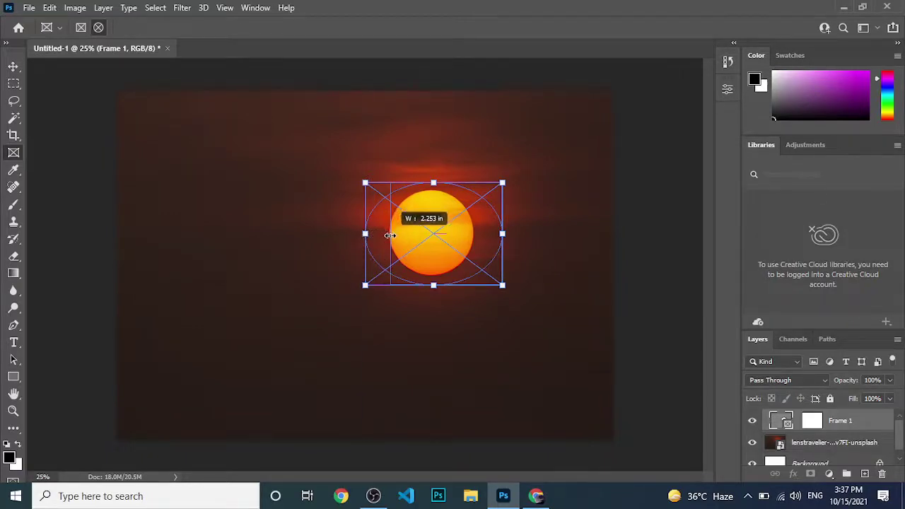
pyautogui.moveTo(501, 233); pyautogui.dragTo(474, 233)
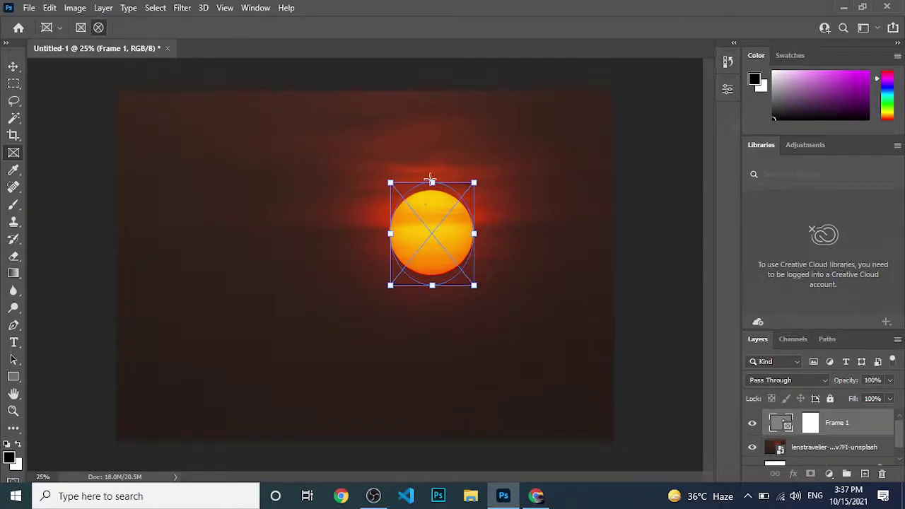
pyautogui.moveTo(430, 179); pyautogui.dragTo(431, 182)
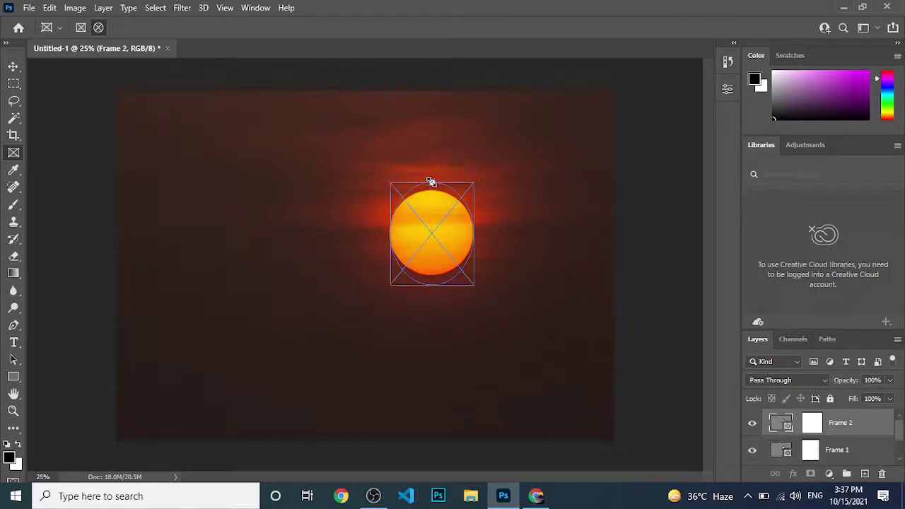
# Fit Frame 1's top and bottom edges snugly onto the sun.
pyautogui.click(434, 217)
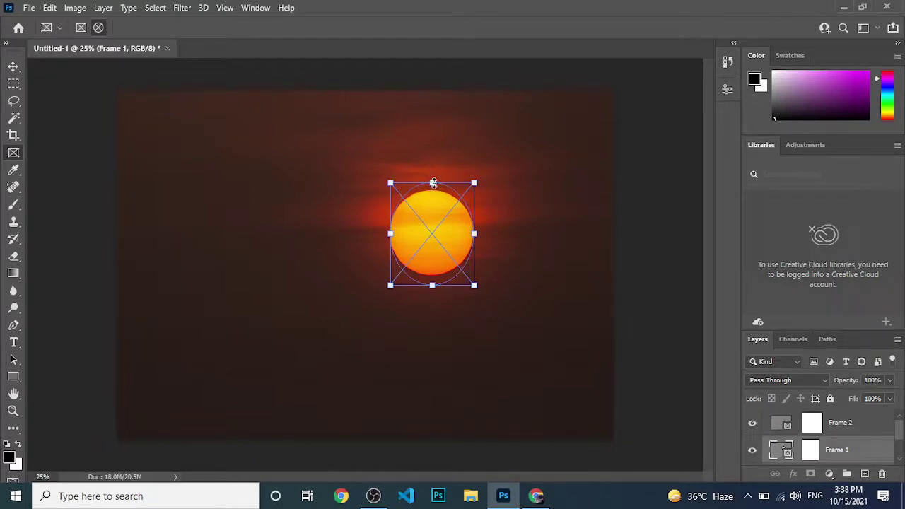
pyautogui.moveTo(434, 183); pyautogui.dragTo(432, 189)
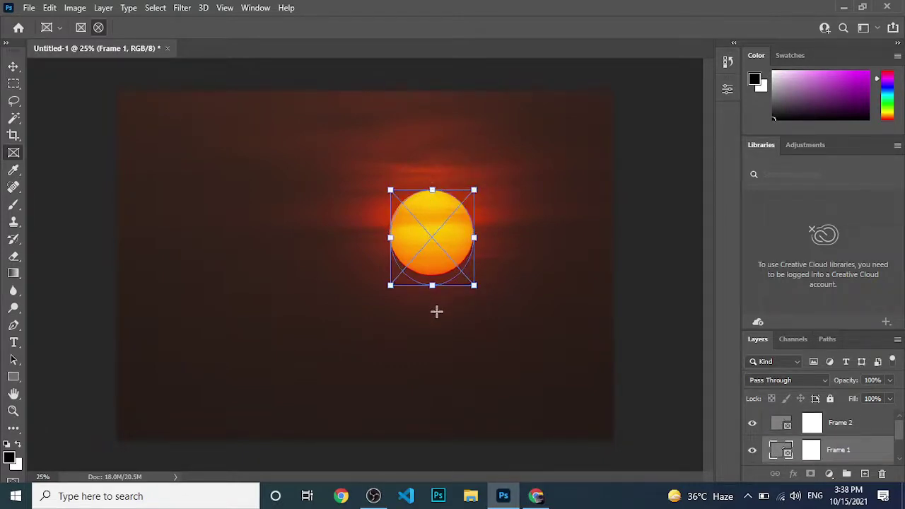
pyautogui.moveTo(433, 284); pyautogui.dragTo(433, 277)
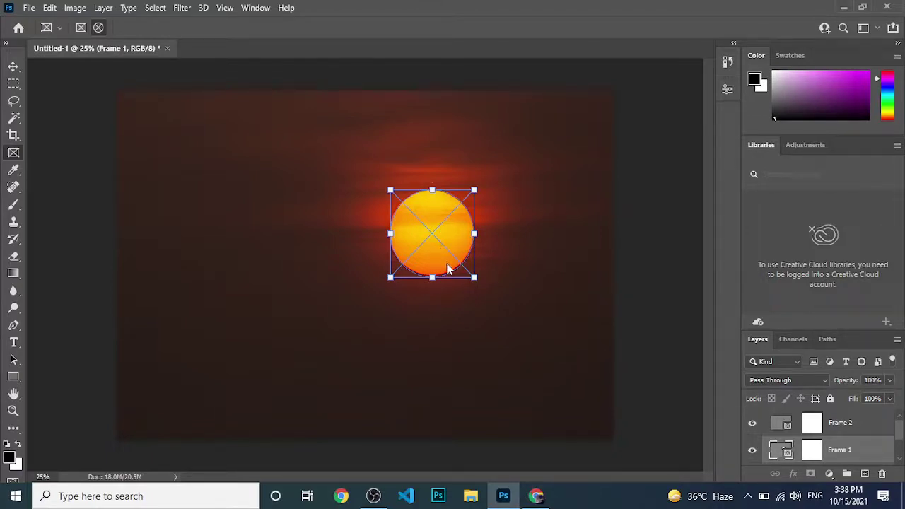
pyautogui.hotkey('ctrl', 'o')
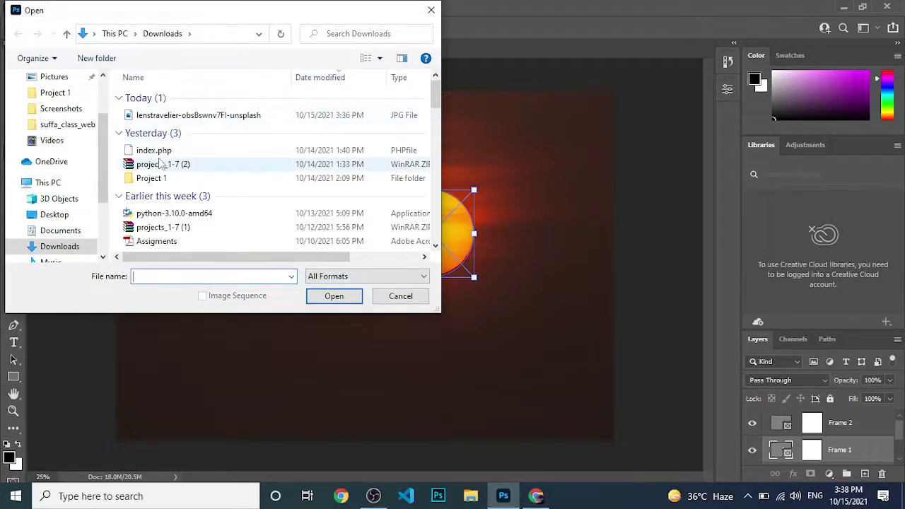
# Open the sunset JPG from Downloads and float it in its own window.
pyautogui.click(181, 117)
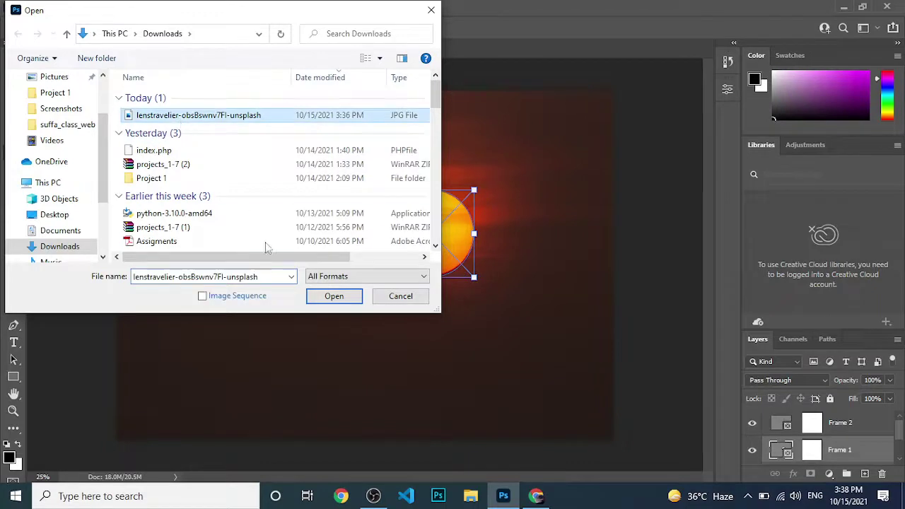
pyautogui.click(319, 299)
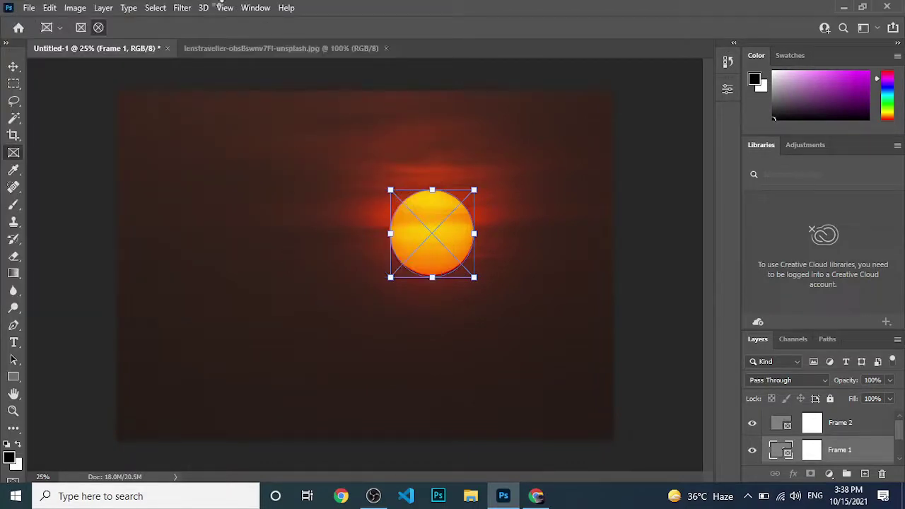
pyautogui.moveTo(323, 49); pyautogui.dragTo(301, 149)
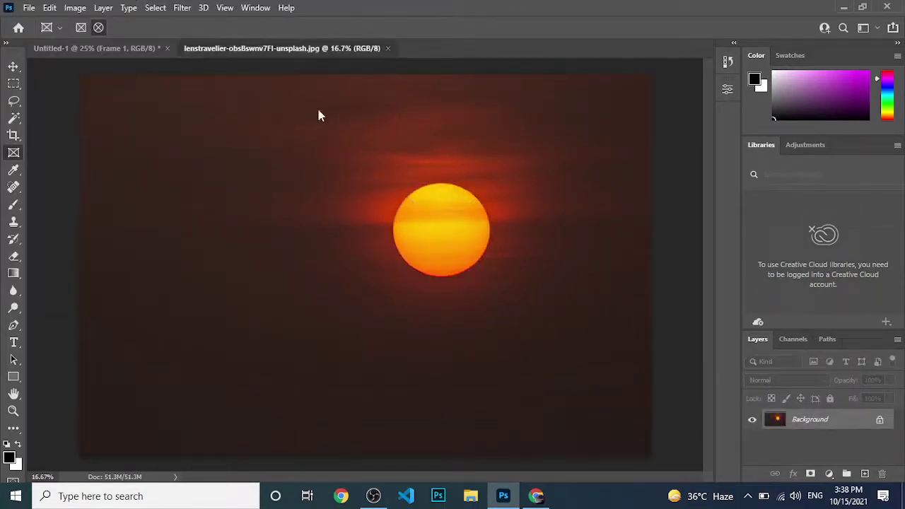
pyautogui.moveTo(529, 334); pyautogui.dragTo(531, 338)
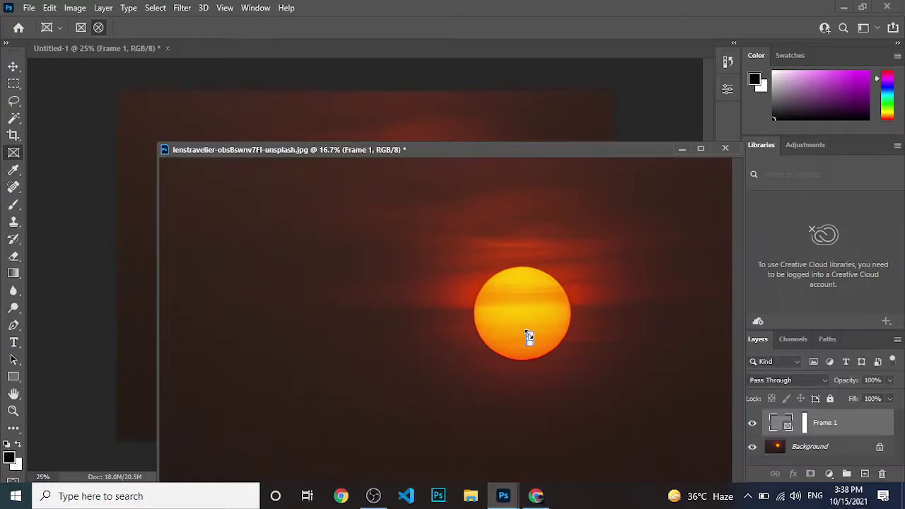
# With the Move tool, select the JPG's Background layer and try dragging it onto Untitled-1.
pyautogui.press('v')
pyautogui.click(488, 291)
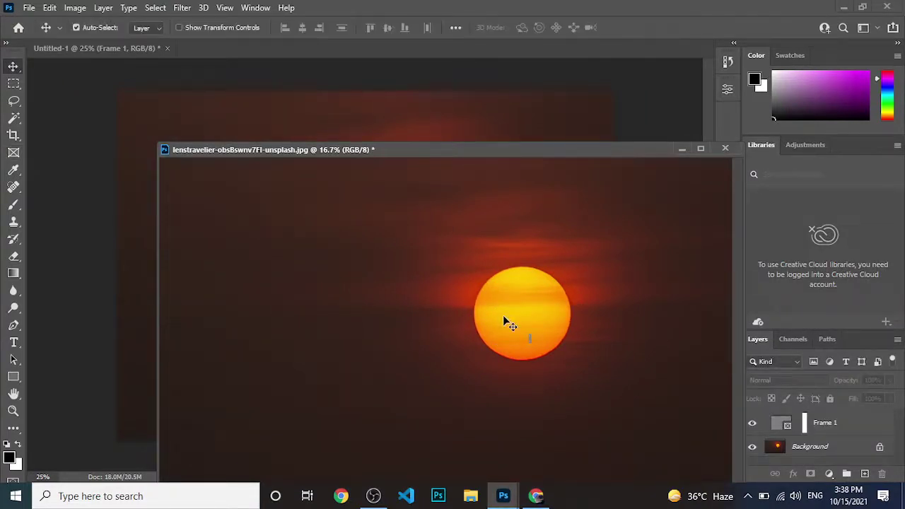
pyautogui.click(780, 448)
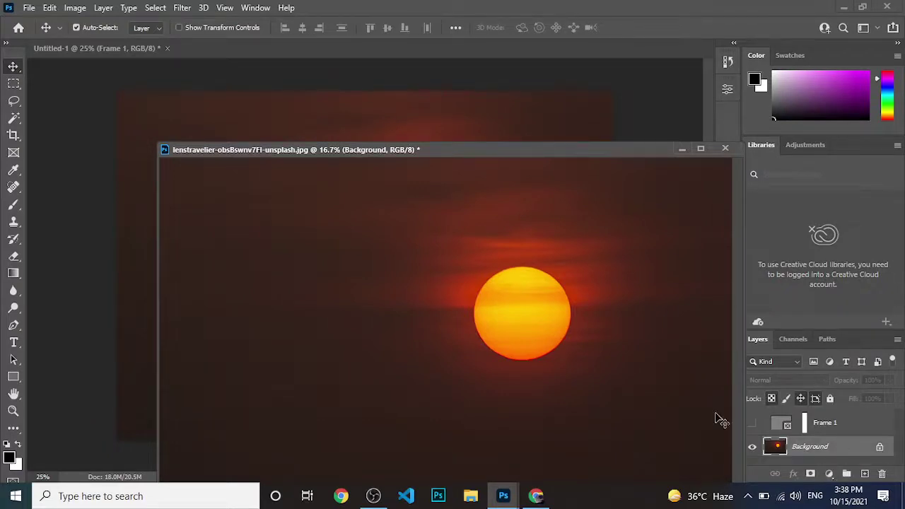
pyautogui.moveTo(460, 322); pyautogui.dragTo(300, 134)
pyautogui.moveTo(536, 311); pyautogui.dragTo(315, 53)
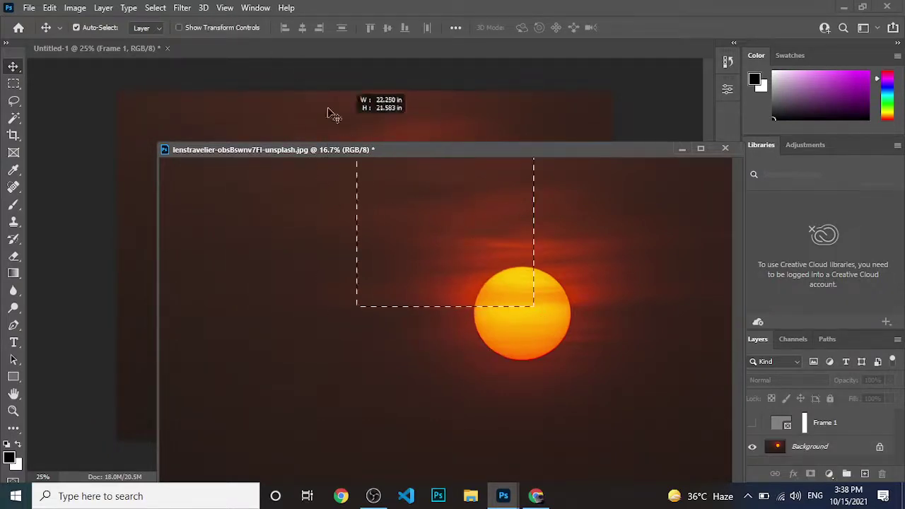
pyautogui.moveTo(461, 366); pyautogui.dragTo(198, 46)
pyautogui.moveTo(481, 339); pyautogui.dragTo(304, 158)
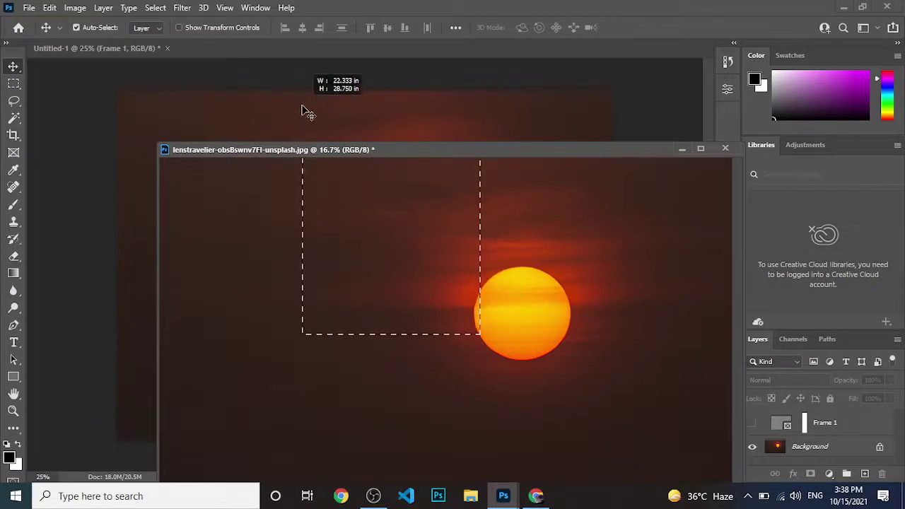
pyautogui.moveTo(507, 357); pyautogui.dragTo(432, 256)
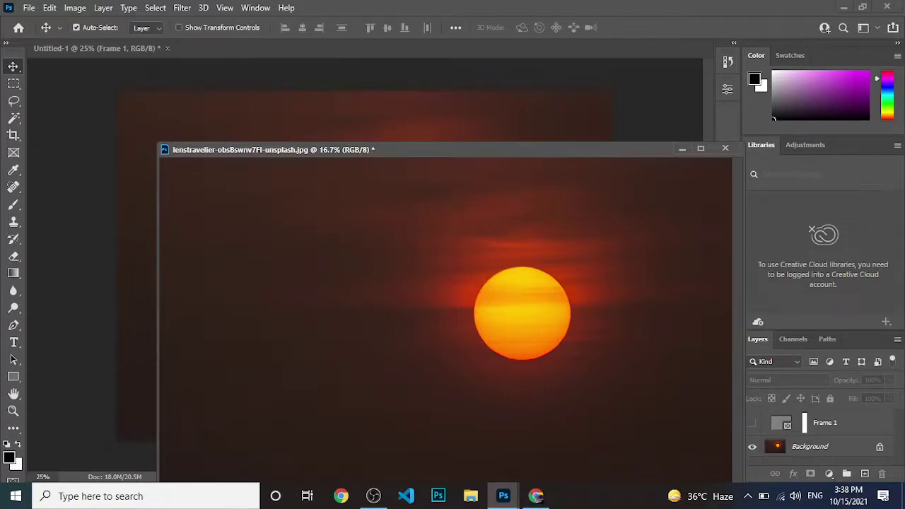
# Unlock the Background layer, drag the sun image into Untitled-1 as Layer 1, and close the JPG.
pyautogui.click(881, 449)
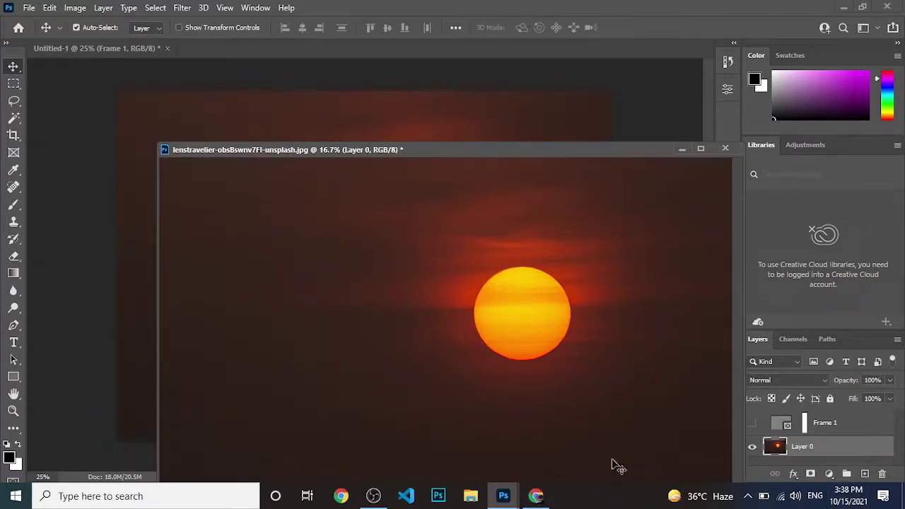
pyautogui.moveTo(493, 356)
pyautogui.mouseDown()
pyautogui.moveTo(346, 100)
pyautogui.moveTo(353, 127)
pyautogui.mouseUp()
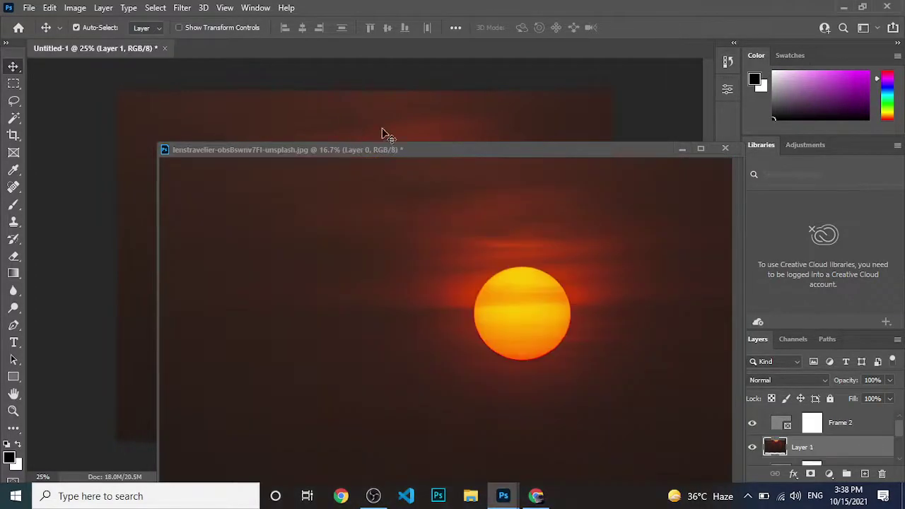
pyautogui.click(726, 149)
# Discard the JPG without saving, centre Layer 1, and drag it into the elliptical frame.
pyautogui.click(461, 192)
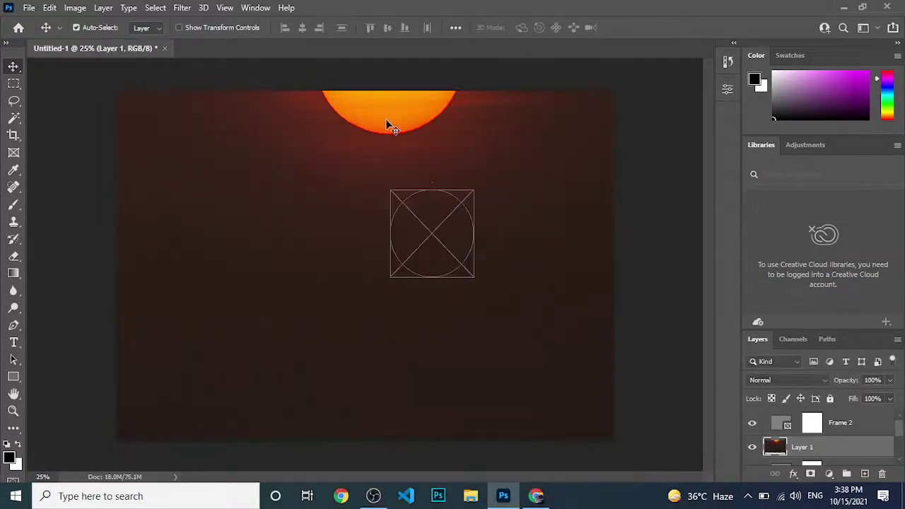
pyautogui.moveTo(393, 109); pyautogui.dragTo(433, 288)
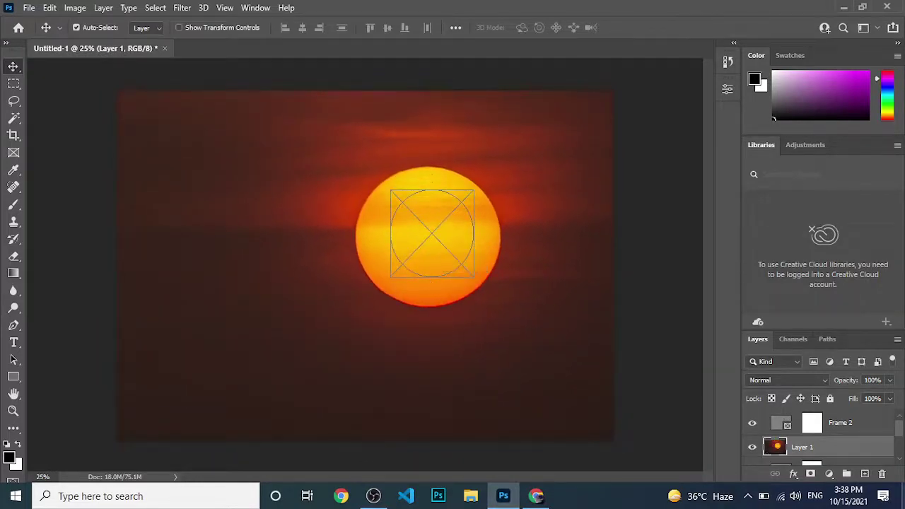
pyautogui.moveTo(812, 448)
pyautogui.mouseDown()
pyautogui.moveTo(808, 414)
pyautogui.moveTo(810, 422)
pyautogui.mouseUp()
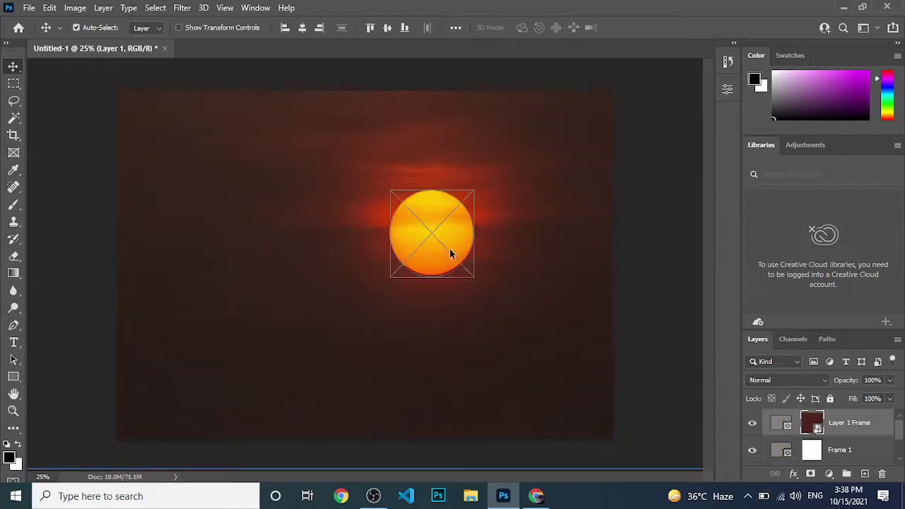
pyautogui.moveTo(450, 254); pyautogui.dragTo(453, 240)
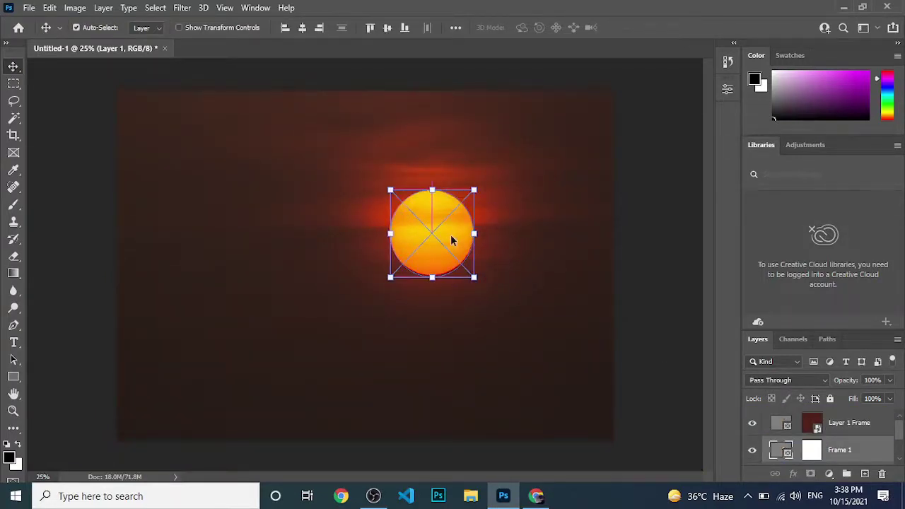
pyautogui.moveTo(839, 422)
pyautogui.mouseDown()
pyautogui.moveTo(881, 433)
pyautogui.moveTo(610, 382)
pyautogui.mouseUp()
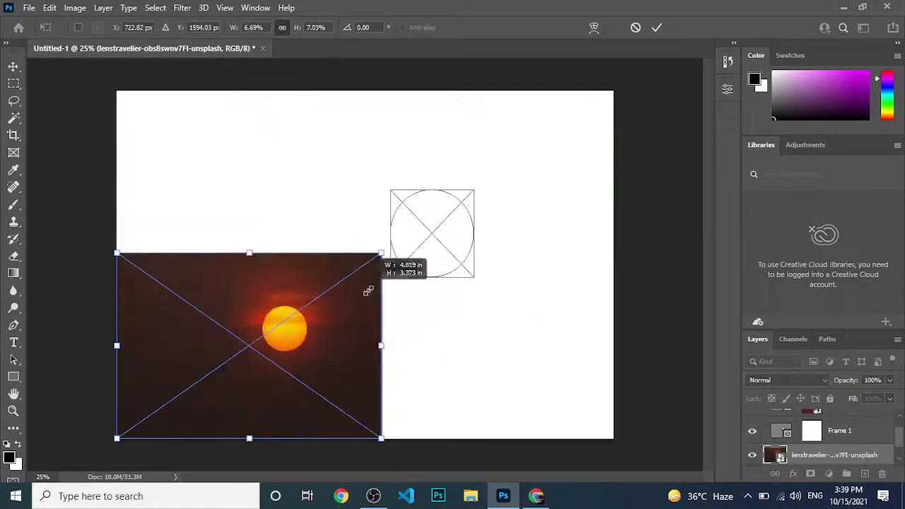
# Undo the sunset photo's shrink and move so it fills the canvas, then commit placement.
pyautogui.moveTo(615, 91); pyautogui.dragTo(356, 273)
pyautogui.moveTo(304, 404)
pyautogui.mouseDown()
pyautogui.moveTo(308, 364)
pyautogui.moveTo(453, 266)
pyautogui.mouseUp()
pyautogui.hotkey('ctrl', 'z')
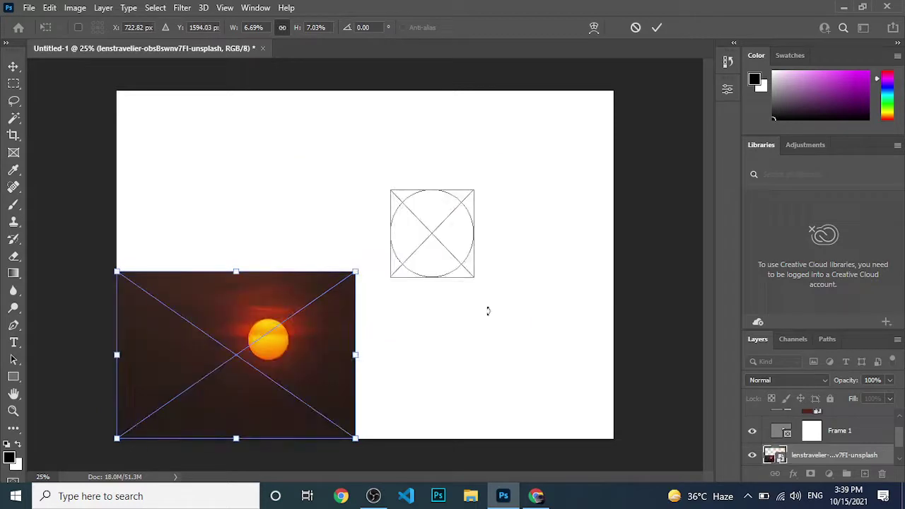
pyautogui.hotkey('ctrl', 'z')
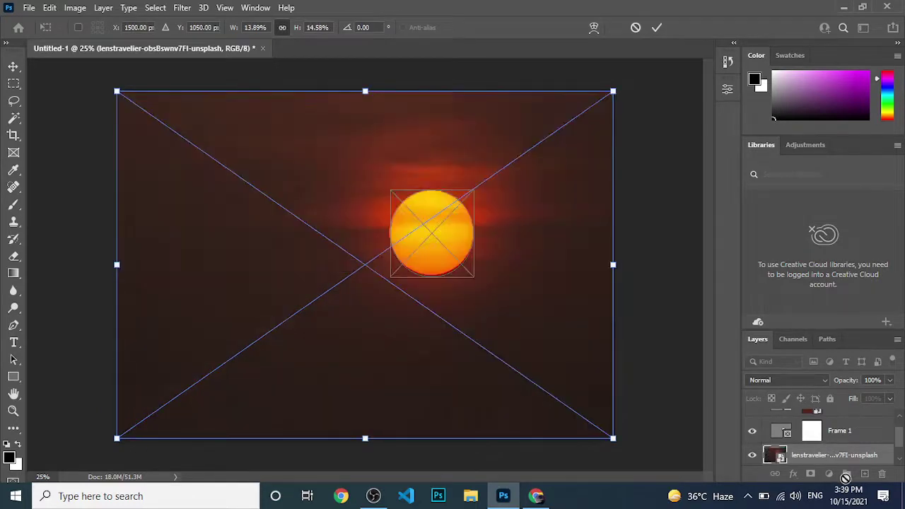
pyautogui.press('Return')
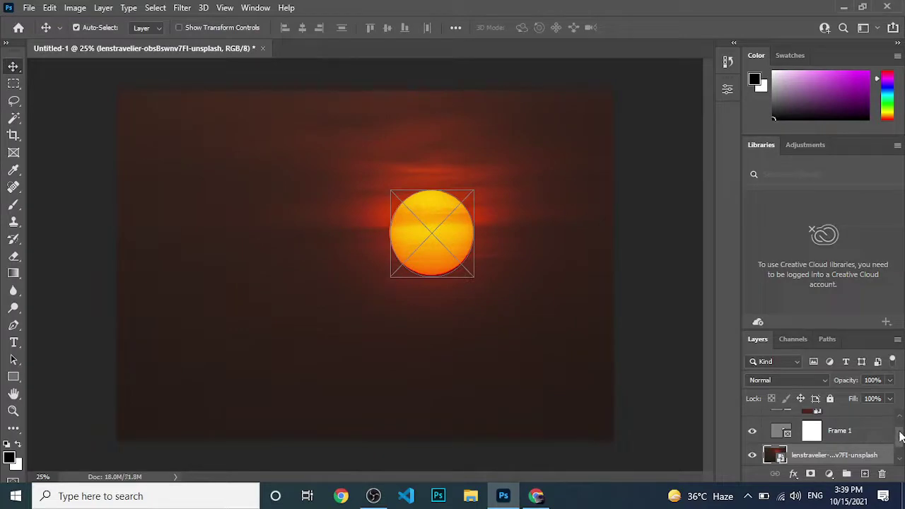
# Select the Layer 1 Frame layer and nudge the circular sun frame on the canvas.
pyautogui.moveTo(900, 436); pyautogui.dragTo(900, 418)
pyautogui.click(838, 435)
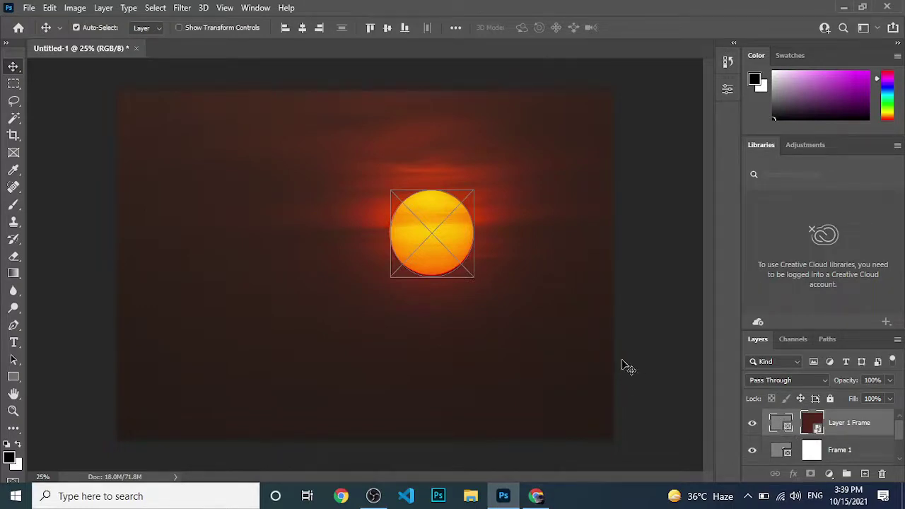
pyautogui.moveTo(448, 239)
pyautogui.mouseDown()
pyautogui.moveTo(478, 224)
pyautogui.moveTo(453, 235)
pyautogui.mouseUp()
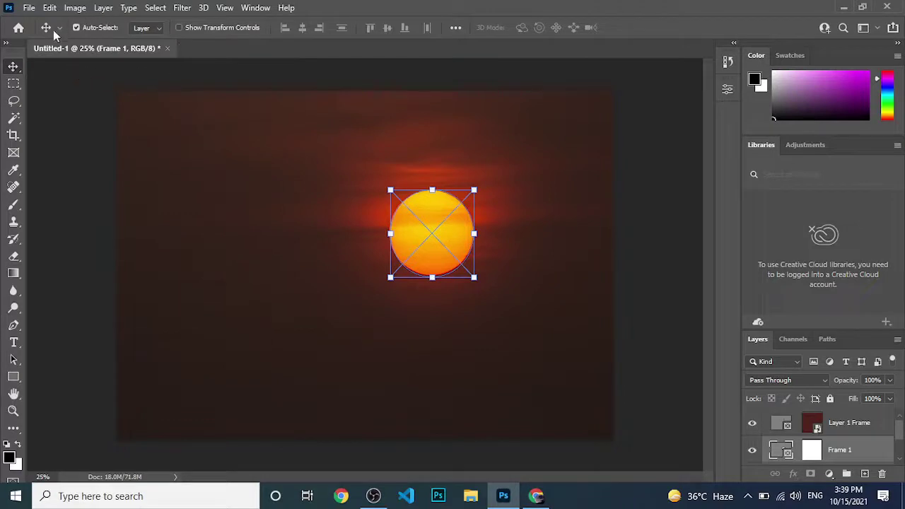
# Undo the sun frame and sunset photo, back to a blank white canvas with only Background.
pyautogui.keyDown('ctrl'); pyautogui.click(412, 251); pyautogui.keyUp('ctrl')
pyautogui.hotkey('ctrl', 'z')
pyautogui.hotkey('ctrl', 'z')
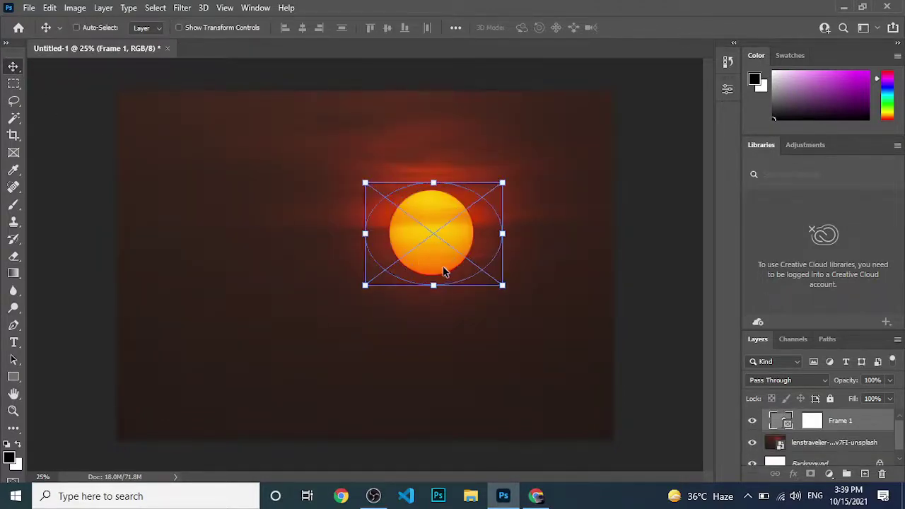
pyautogui.hotkey('ctrl', 'z')
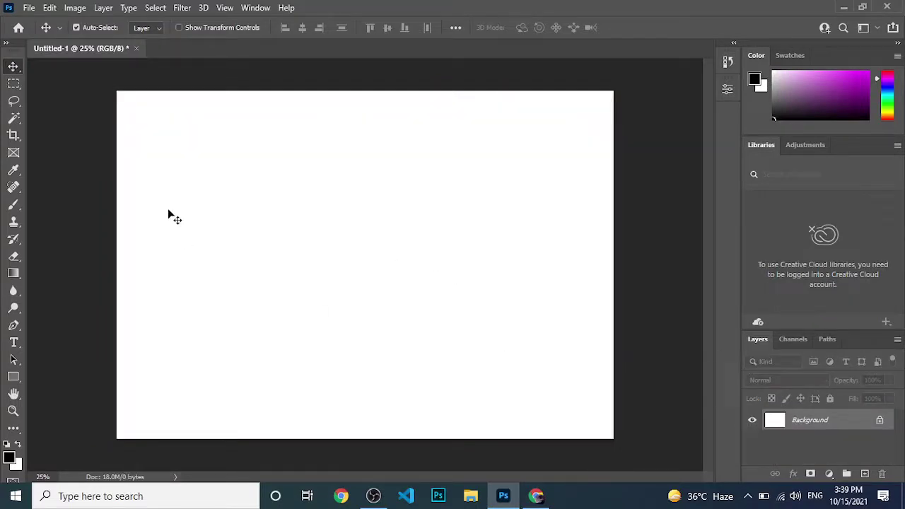
pyautogui.press('ctrl')
pyautogui.hotkey('ctrl', 'o')
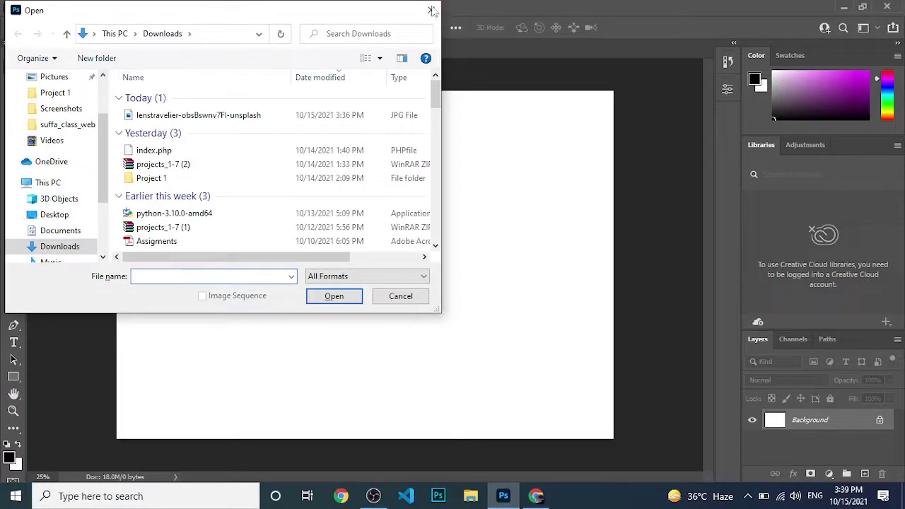
pyautogui.click(429, 10)
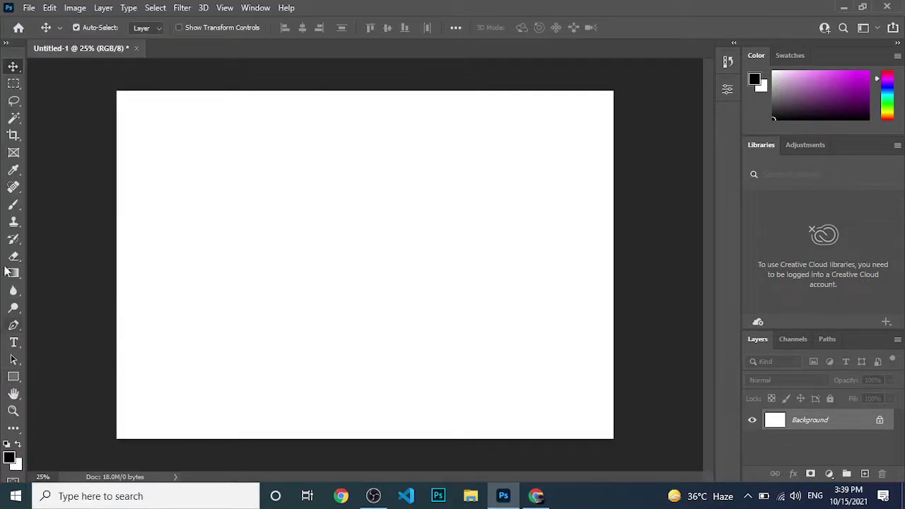
pyautogui.click(14, 84)
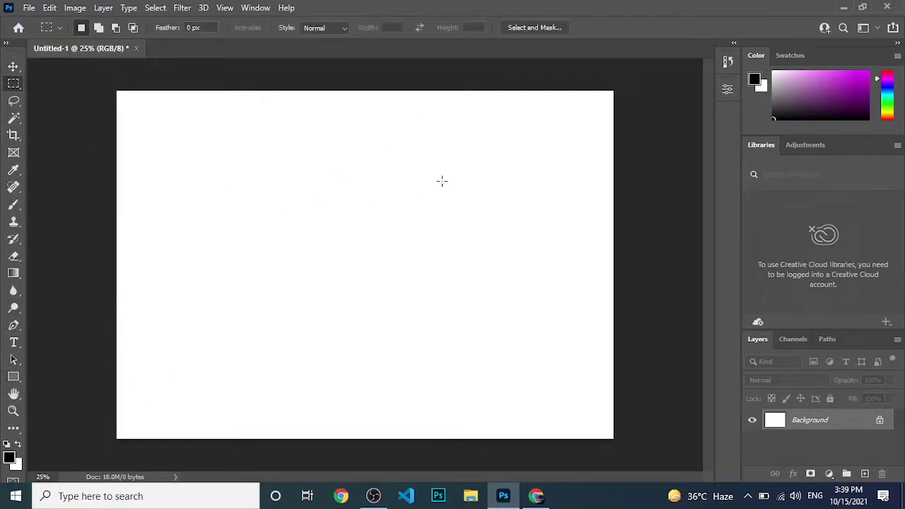
# Draw a black-filled rectangle near the canvas centre on a new Layer 1.
pyautogui.moveTo(457, 176); pyautogui.dragTo(308, 302)
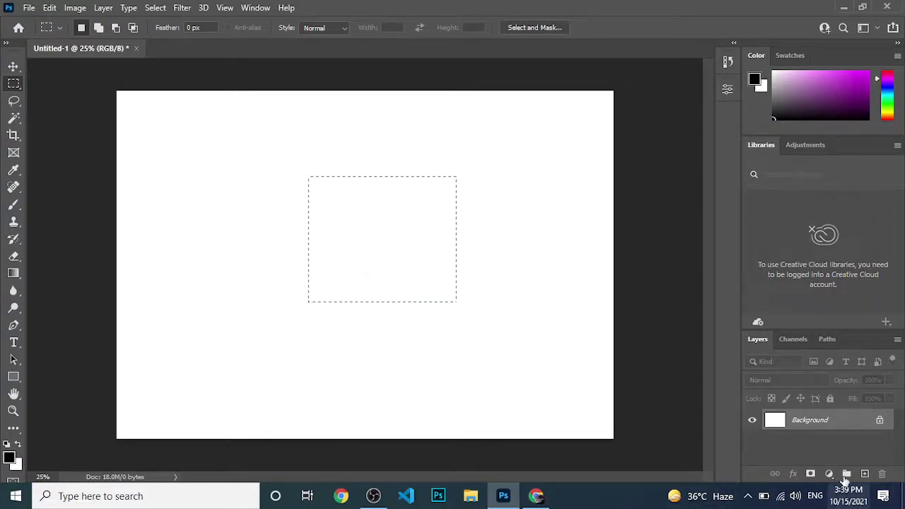
pyautogui.click(864, 473)
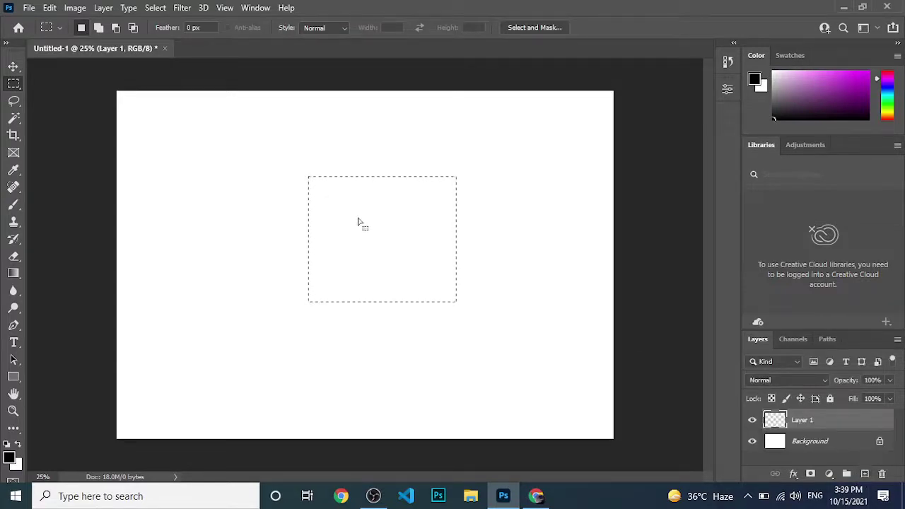
pyautogui.hotkey('alt', 'BackSpace')
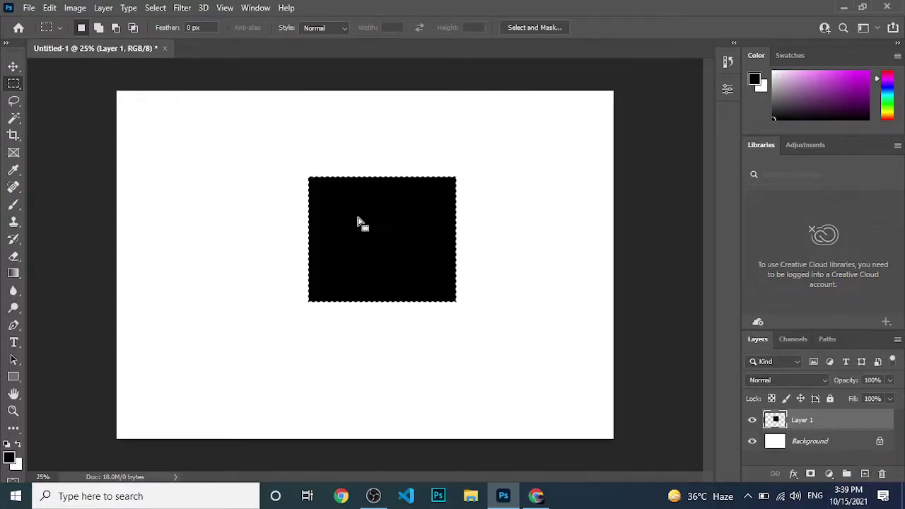
pyautogui.hotkey('ctrl', 'd')
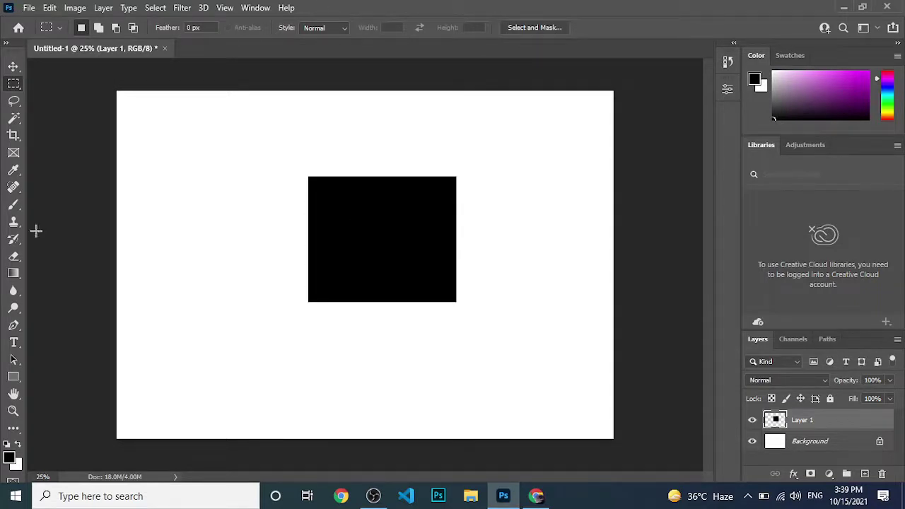
# Open the sunset JPG, unlock its Background layer, and float its window over Untitled-1.
pyautogui.hotkey('ctrl', 'o')
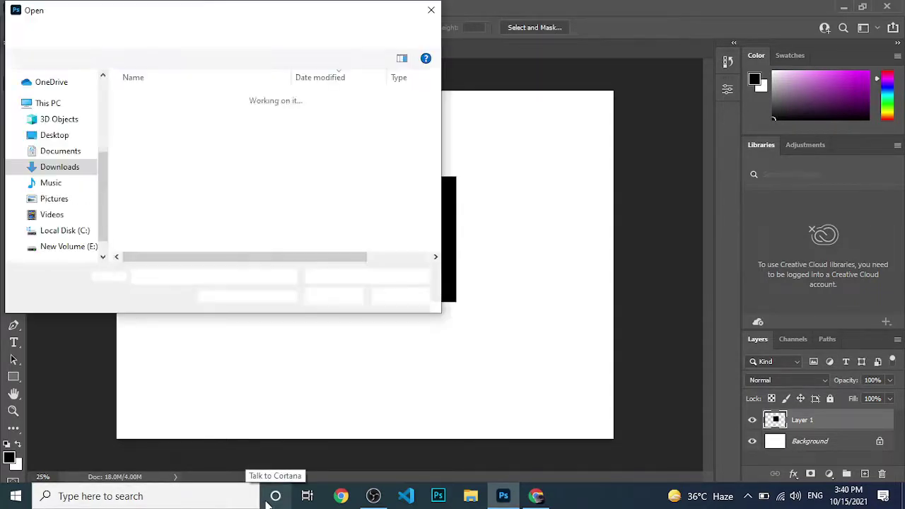
pyautogui.doubleClick(176, 119)
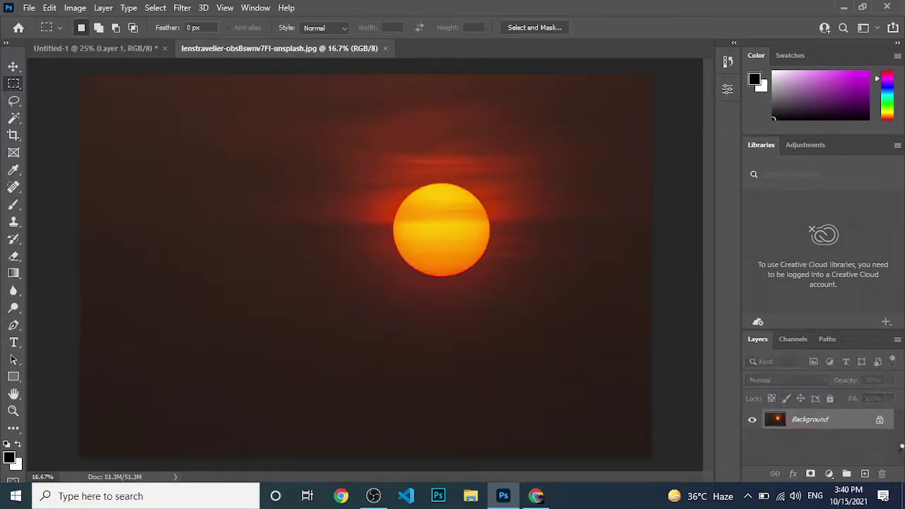
pyautogui.click(880, 422)
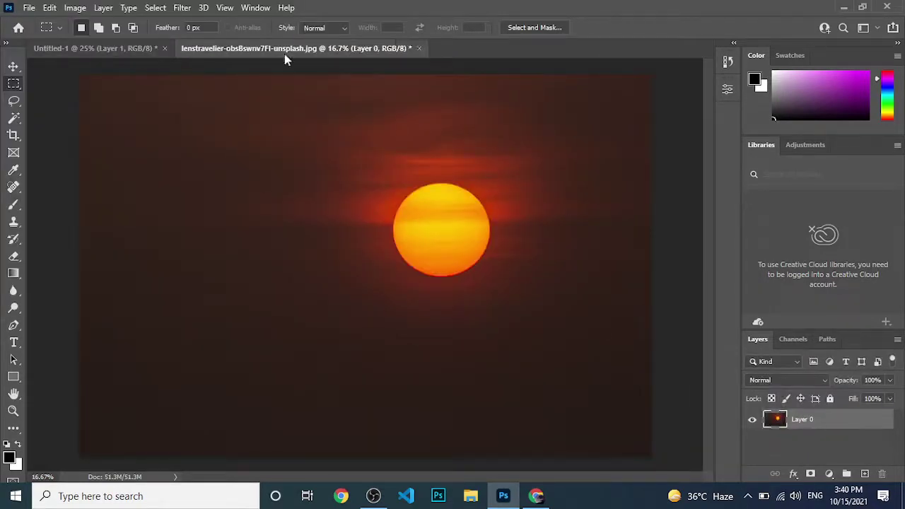
pyautogui.moveTo(304, 48); pyautogui.dragTo(318, 185)
pyautogui.moveTo(418, 344); pyautogui.dragTo(266, 207)
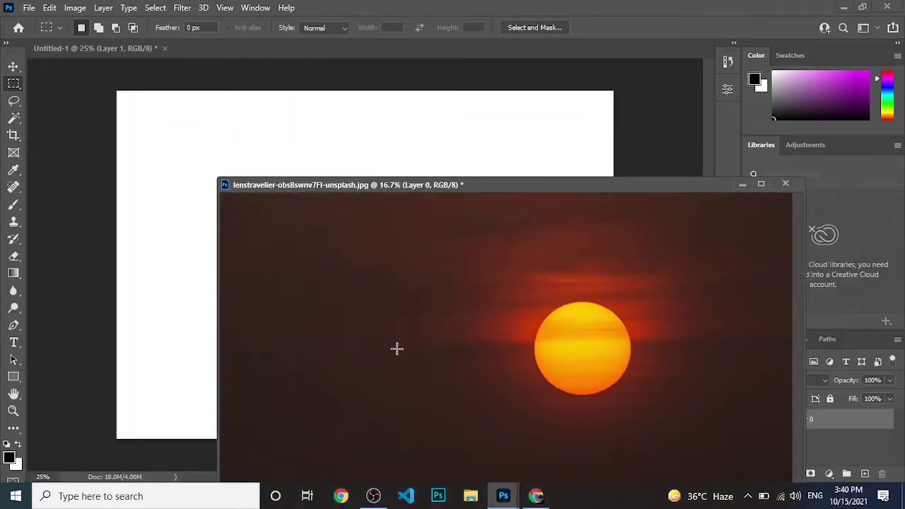
# Drag the sunset layer into Untitled-1 as Layer 2 and close the sunset file without saving.
pyautogui.press('v')
pyautogui.moveTo(554, 356); pyautogui.dragTo(419, 166)
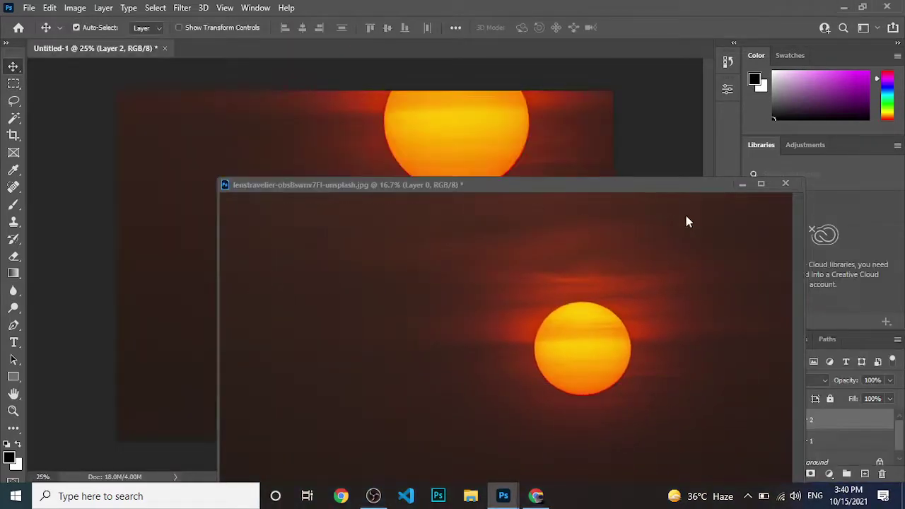
pyautogui.click(785, 184)
pyautogui.click(448, 193)
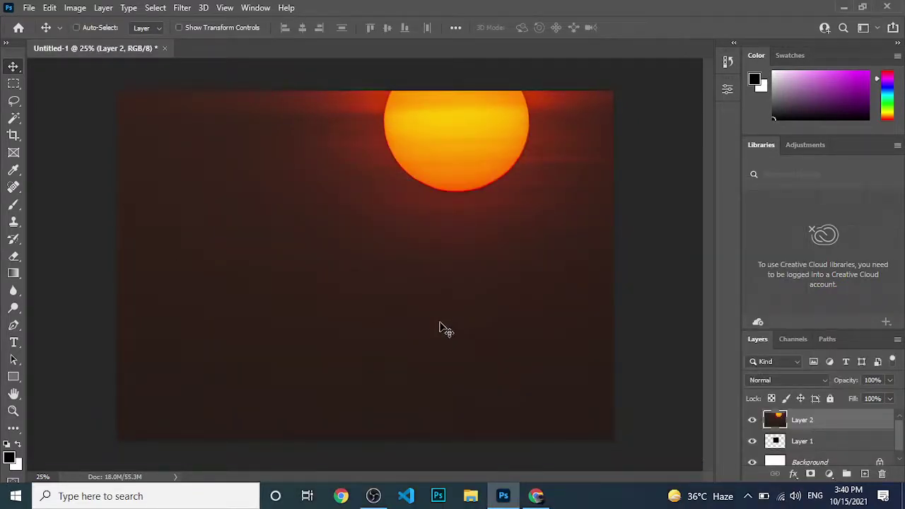
# Scale the sunset Layer 2 down to about 26.73% in the canvas's lower-left area.
pyautogui.hotkey('ctrl', 't')
pyautogui.hotkey('ctrl', '-')
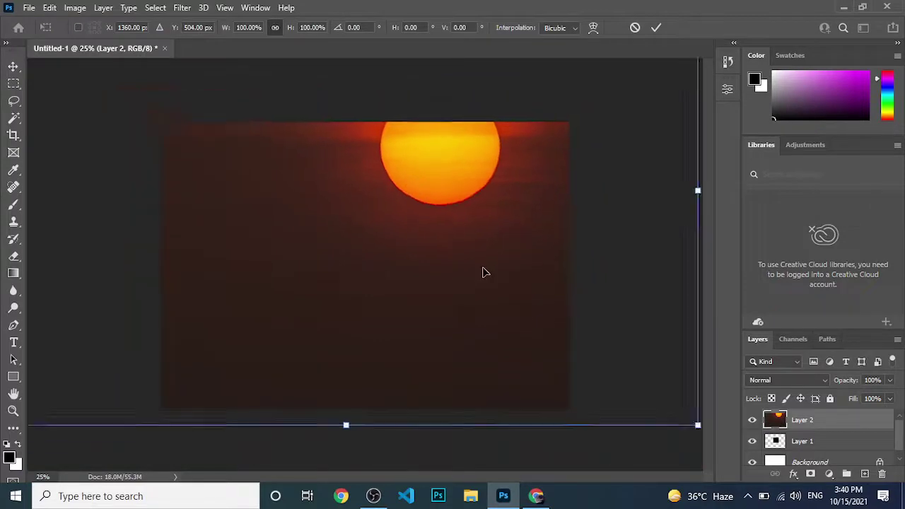
pyautogui.hotkey('ctrl', '-')
pyautogui.hotkey('ctrl', '-')
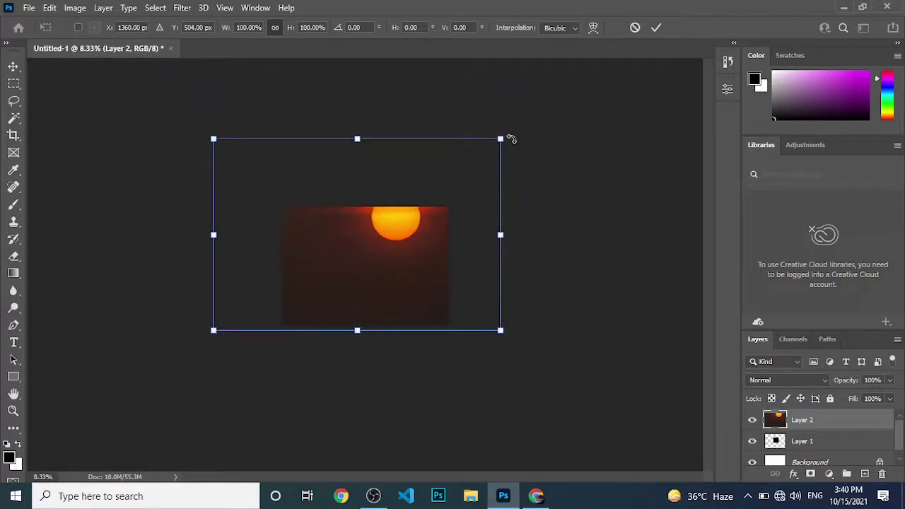
pyautogui.moveTo(500, 138)
pyautogui.mouseDown()
pyautogui.moveTo(290, 280)
pyautogui.moveTo(350, 289)
pyautogui.mouseUp()
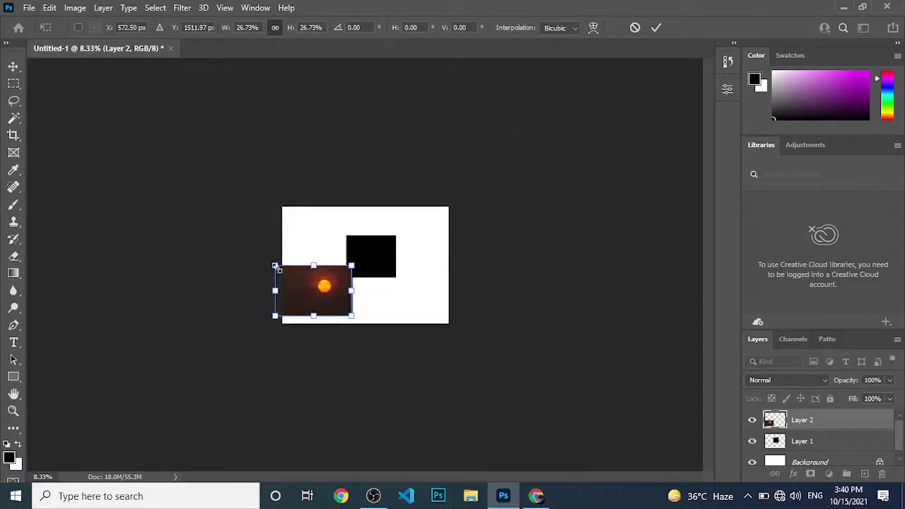
pyautogui.moveTo(276, 268); pyautogui.dragTo(309, 287)
pyautogui.press('Return')
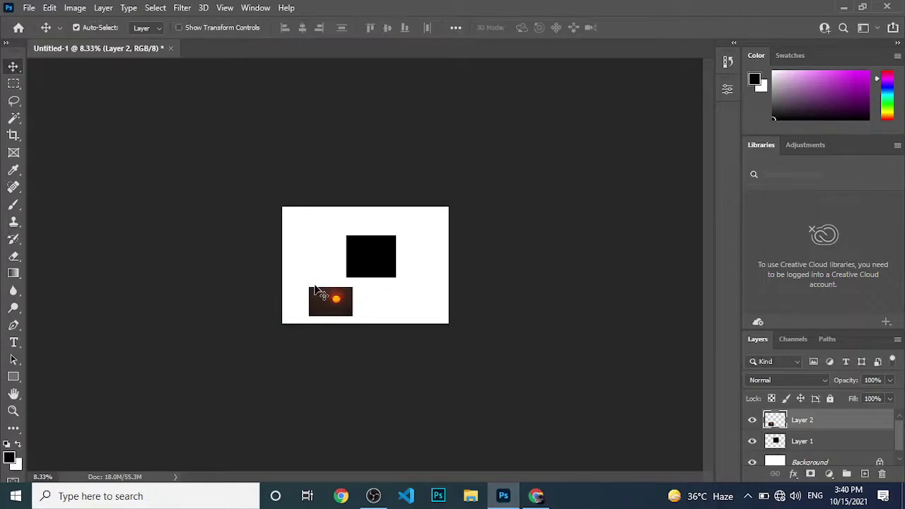
pyautogui.hotkey('ctrl', '+')
pyautogui.hotkey('ctrl', '+')
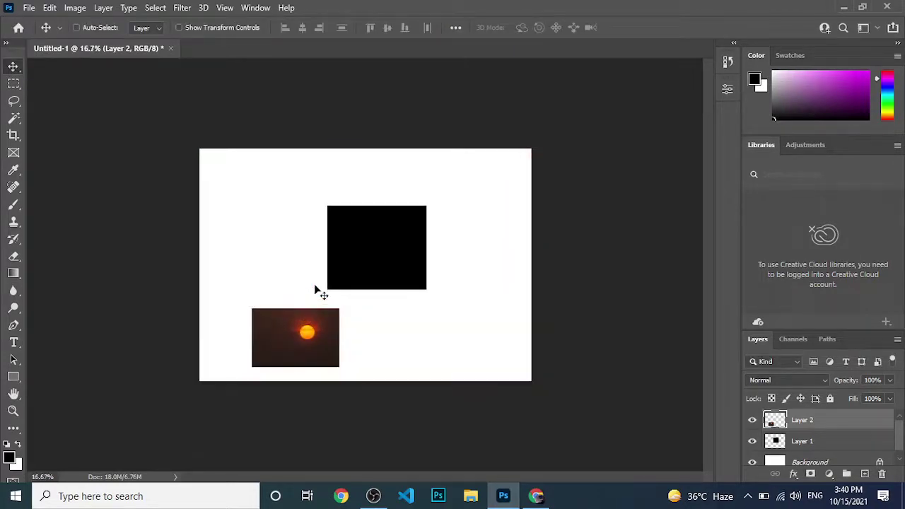
pyautogui.hotkey('ctrl', '+')
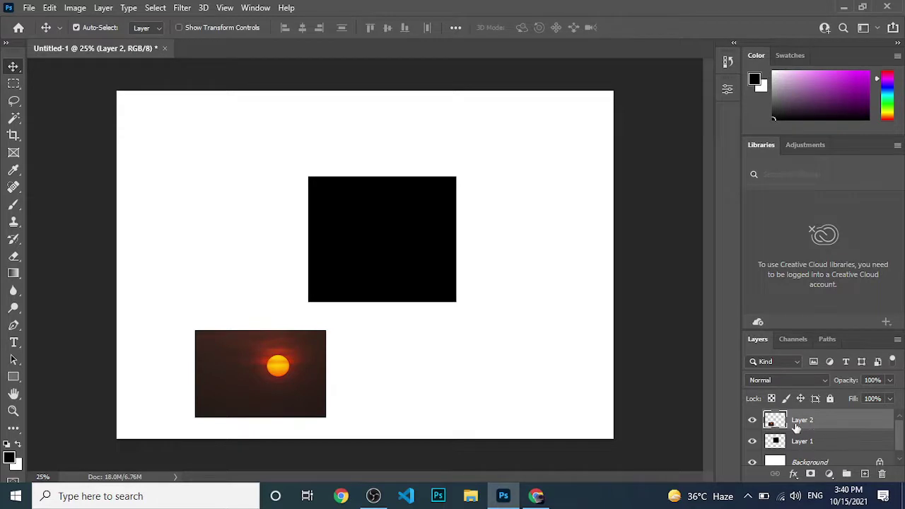
# Reorder the sunset layer and try clipping it to the black rectangle, then undo the clip.
pyautogui.moveTo(796, 427)
pyautogui.mouseDown()
pyautogui.moveTo(805, 441)
pyautogui.moveTo(791, 423)
pyautogui.moveTo(792, 473)
pyautogui.mouseUp()
pyautogui.keyDown('alt'); pyautogui.click(806, 430); pyautogui.keyUp('alt')
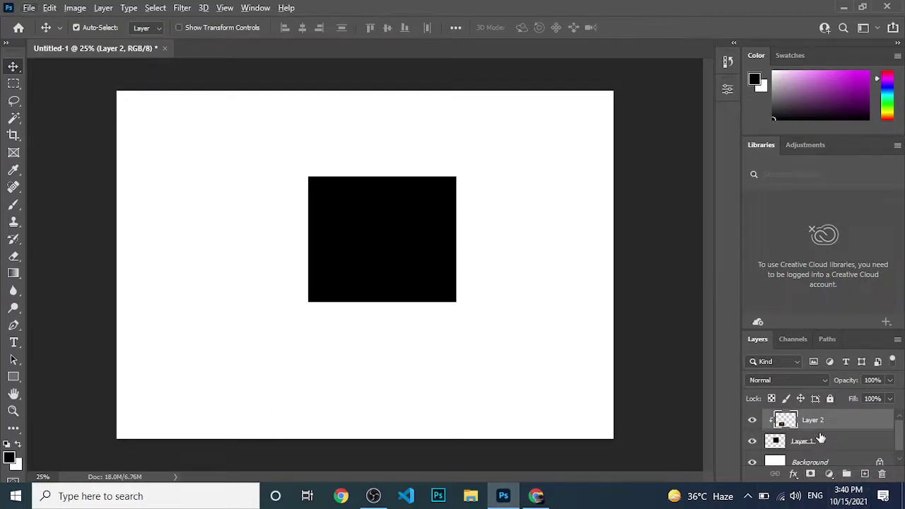
pyautogui.hotkey('ctrl', 'z')
# Move the sunset onto the black rectangle and enlarge it to about 183.79% to cover it.
pyautogui.moveTo(302, 369); pyautogui.dragTo(405, 260)
pyautogui.hotkey('ctrl', 't')
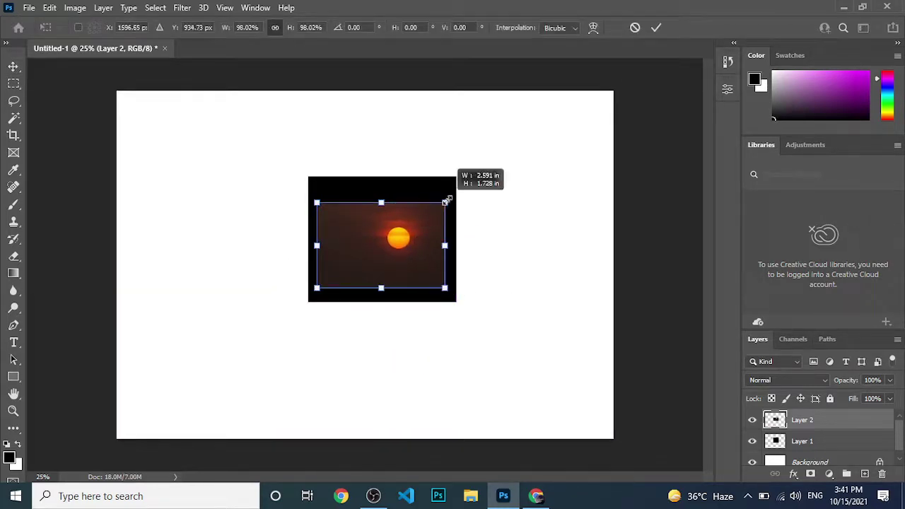
pyautogui.moveTo(448, 200); pyautogui.dragTo(556, 129)
pyautogui.moveTo(481, 202); pyautogui.dragTo(406, 258)
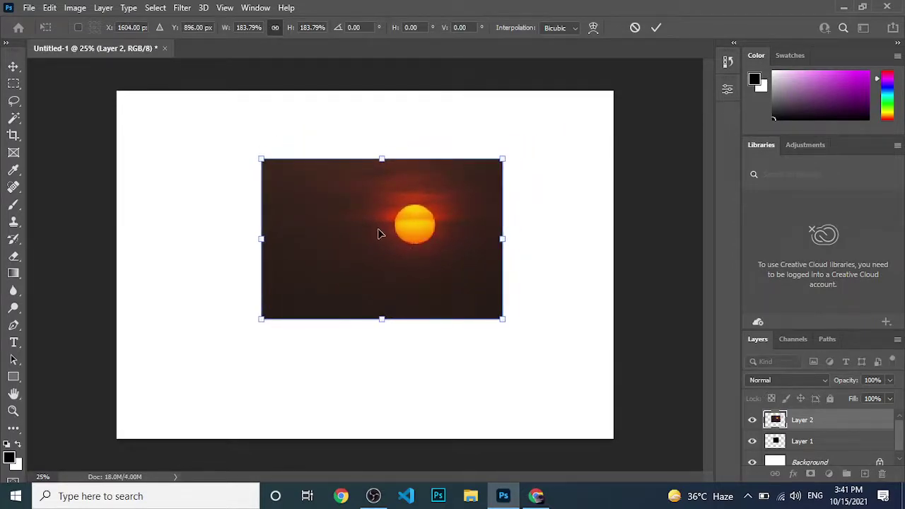
pyautogui.press('Return')
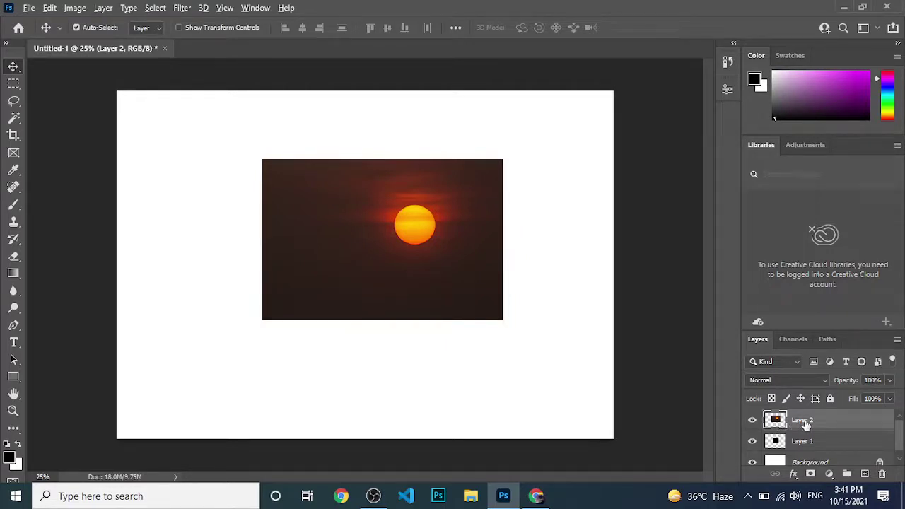
# Clip the sunset Layer 2 to the black rectangle and centre the sun inside the frame.
pyautogui.moveTo(804, 441); pyautogui.dragTo(805, 424)
pyautogui.keyDown('alt'); pyautogui.click(804, 424); pyautogui.keyUp('alt')
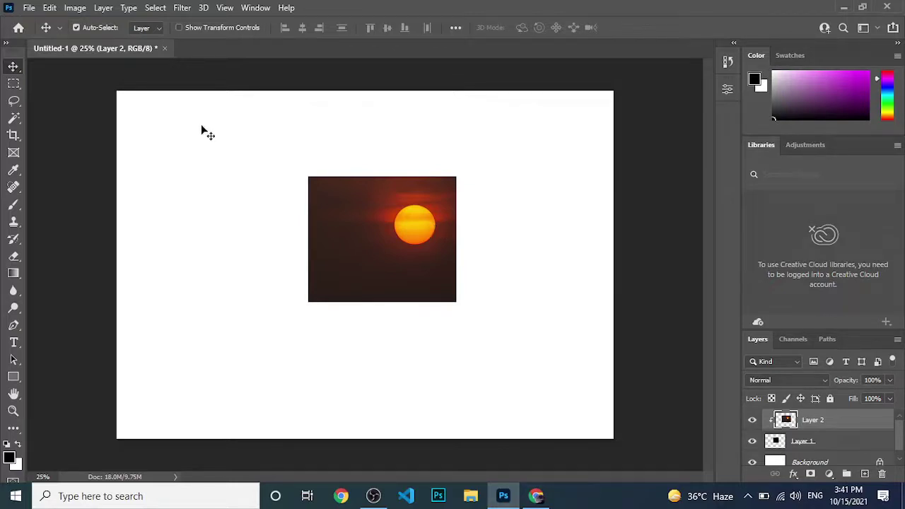
pyautogui.moveTo(420, 238)
pyautogui.mouseDown()
pyautogui.moveTo(375, 266)
pyautogui.moveTo(388, 247)
pyautogui.moveTo(370, 254)
pyautogui.mouseUp()
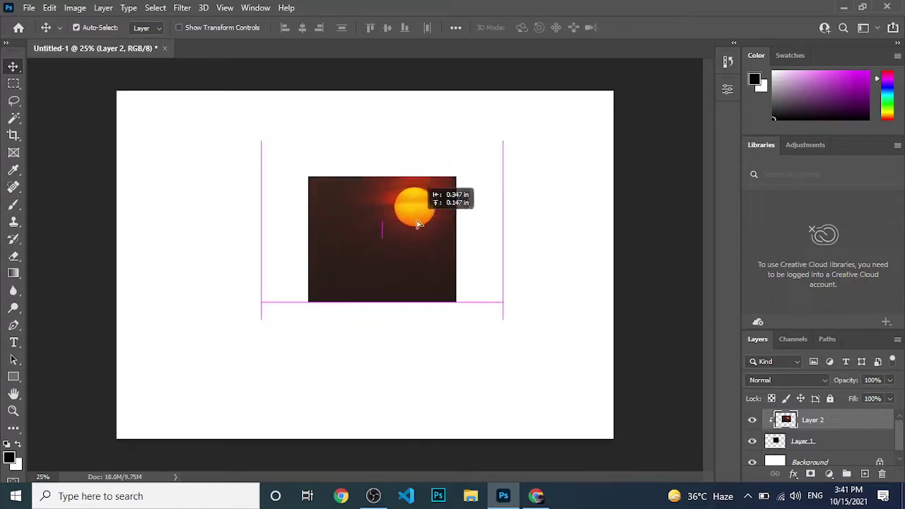
pyautogui.moveTo(387, 236); pyautogui.dragTo(391, 251)
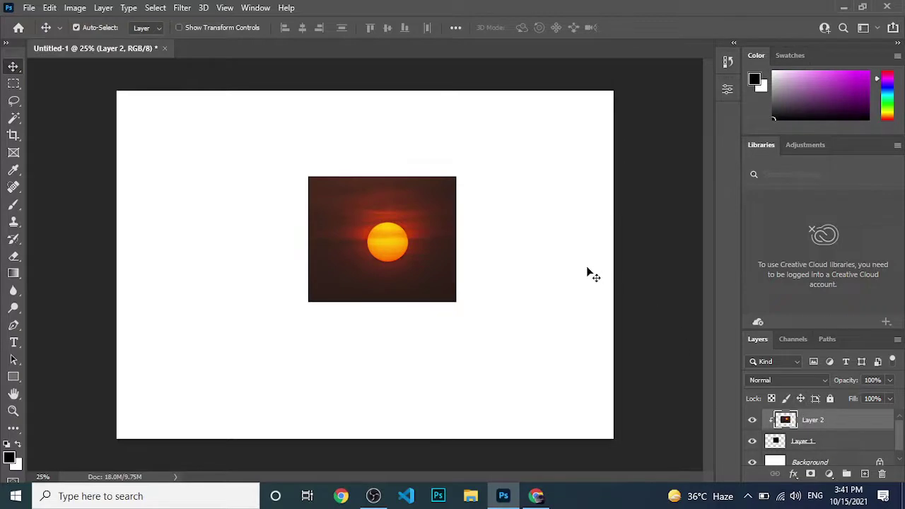
# Scale the sun photo up to about 199% and nudge it slightly upward.
pyautogui.press('ctrl')
pyautogui.hotkey('ctrl', 't')
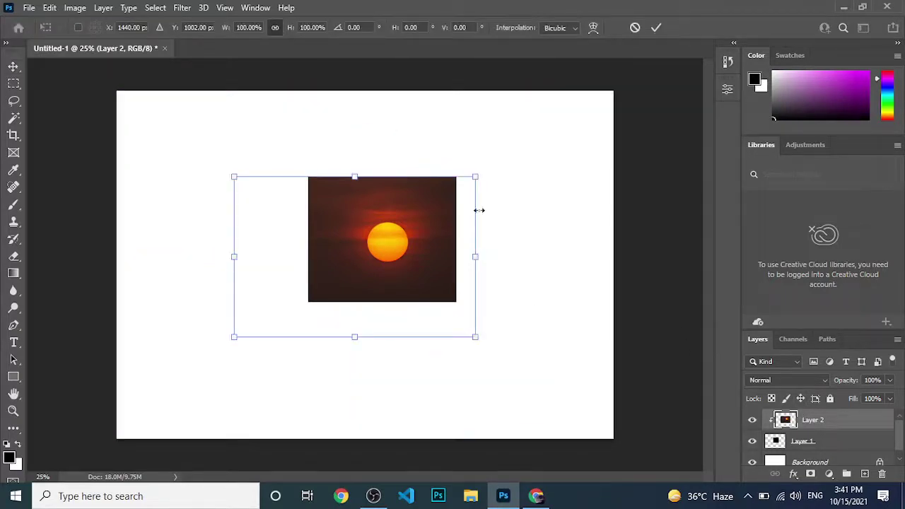
pyautogui.moveTo(505, 165); pyautogui.dragTo(543, 118)
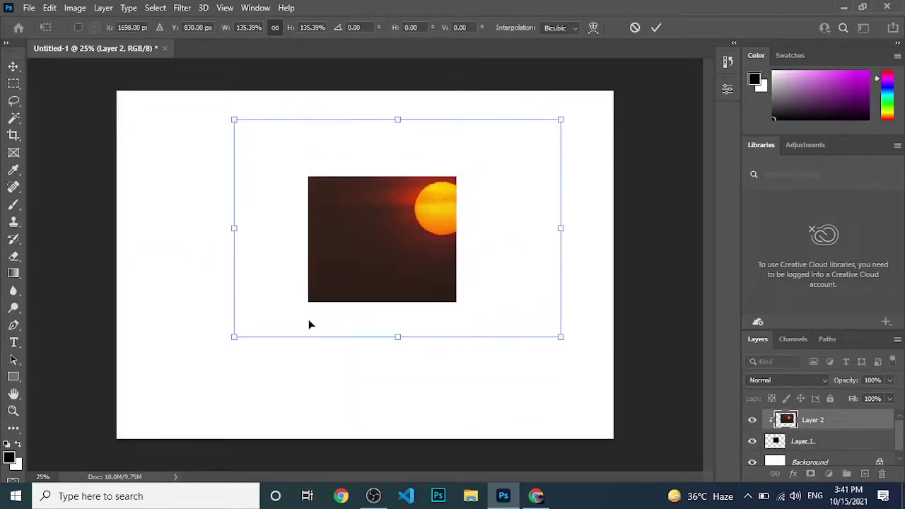
pyautogui.moveTo(234, 337); pyautogui.dragTo(81, 439)
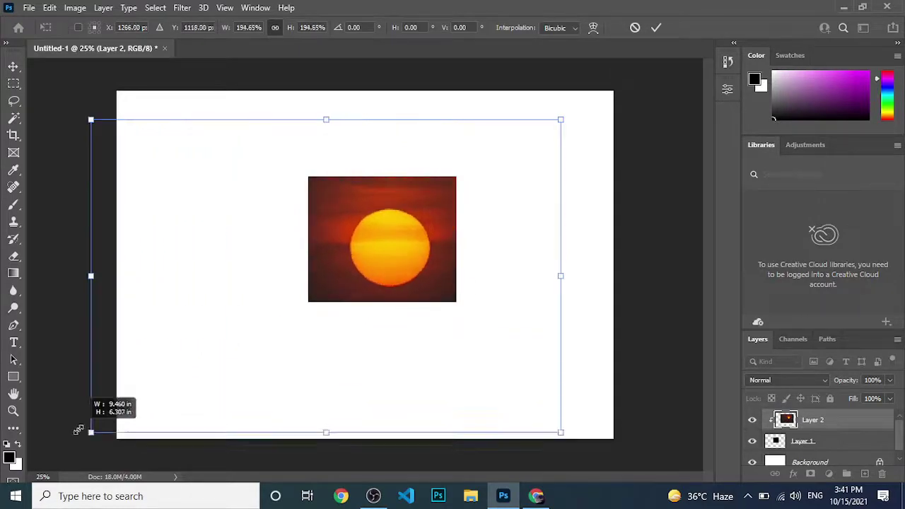
pyautogui.moveTo(387, 249); pyautogui.dragTo(386, 234)
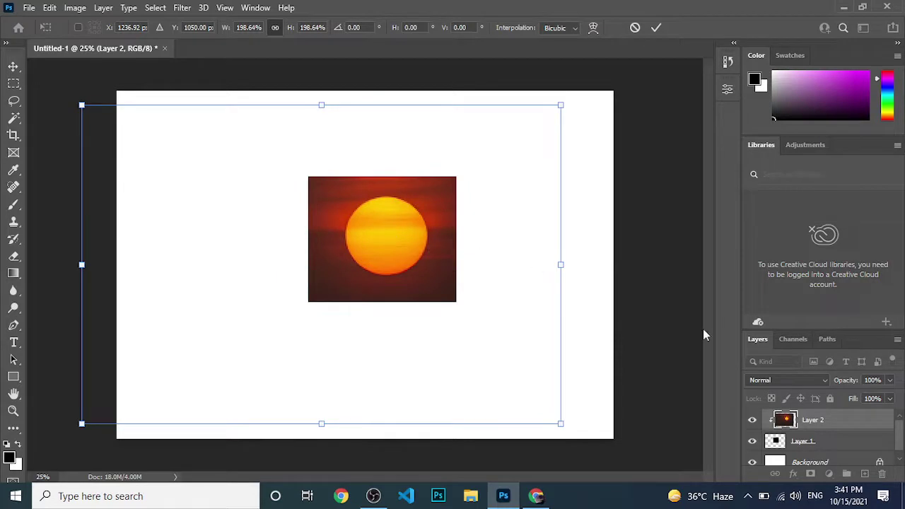
pyautogui.press('Return')
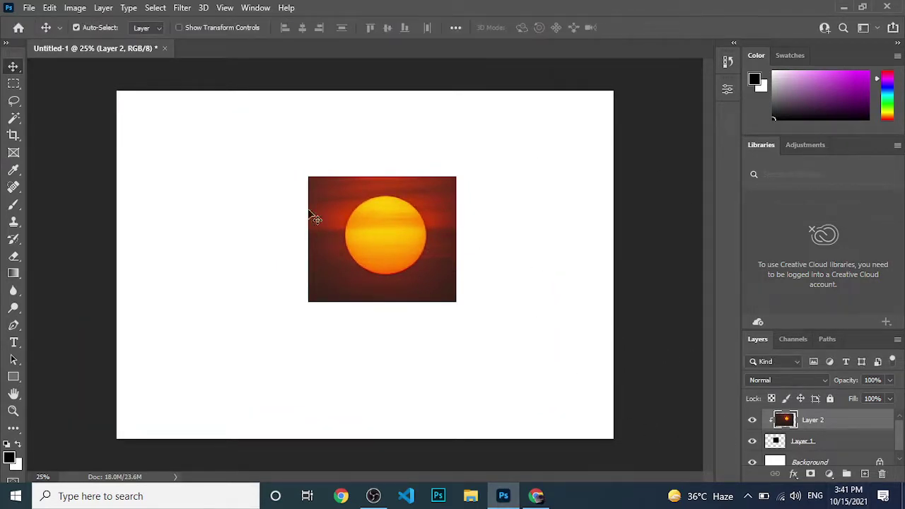
# Sample reds from the photo with the Eyedropper, ending on the sun's yellow as foreground.
pyautogui.click(13, 171)
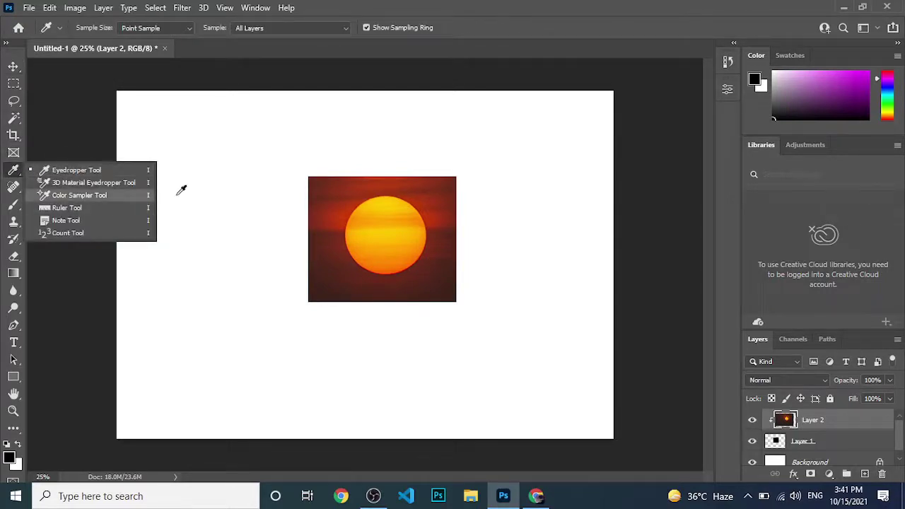
pyautogui.click(327, 231)
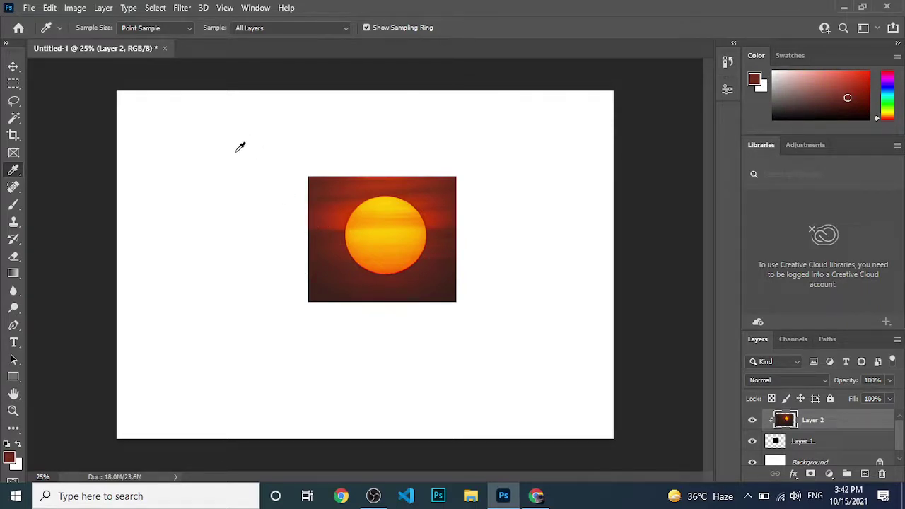
pyautogui.click(332, 218)
pyautogui.click(394, 230)
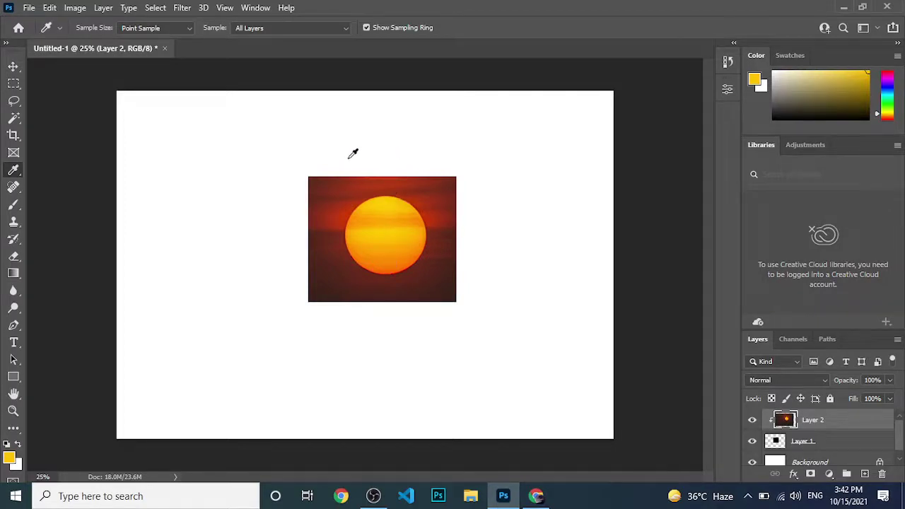
# Clear the sun photo layer, restore it with undo, and zoom in on the sun.
pyautogui.hotkey('ctrl', 'BackSpace')
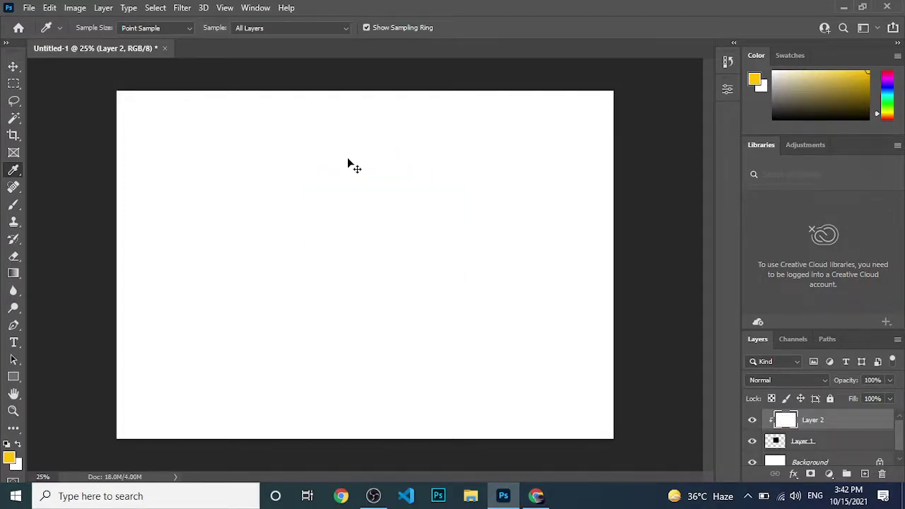
pyautogui.hotkey('ctrl', 'z')
pyautogui.hotkey('ctrl', '+')
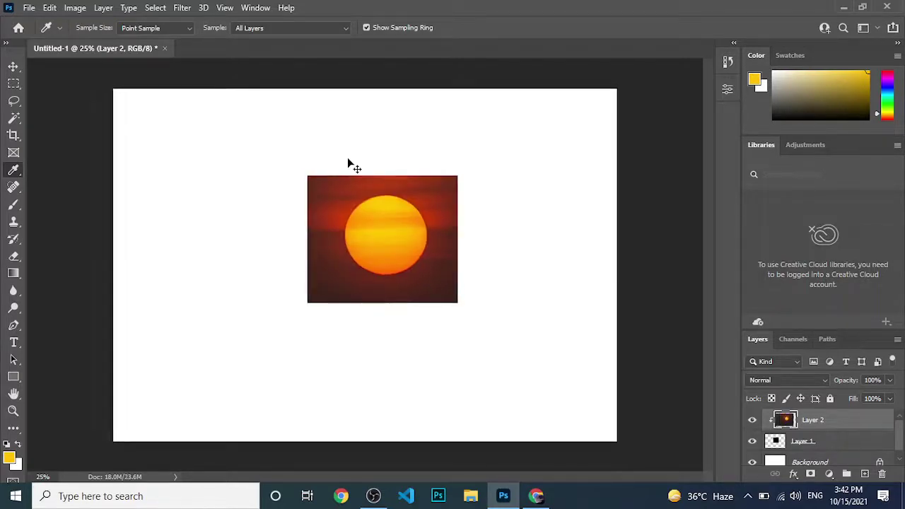
pyautogui.hotkey('ctrl', '+')
pyautogui.hotkey('ctrl', '+')
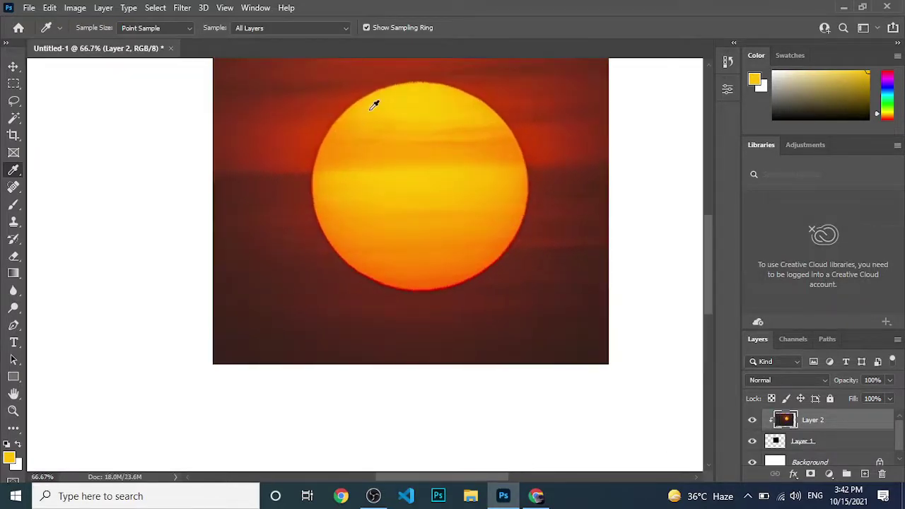
# Resample the sun's yellow, then set the foreground to the dark red sky left of the sun.
pyautogui.click(365, 156)
pyautogui.click(390, 174)
pyautogui.click(245, 124)
pyautogui.click(231, 118)
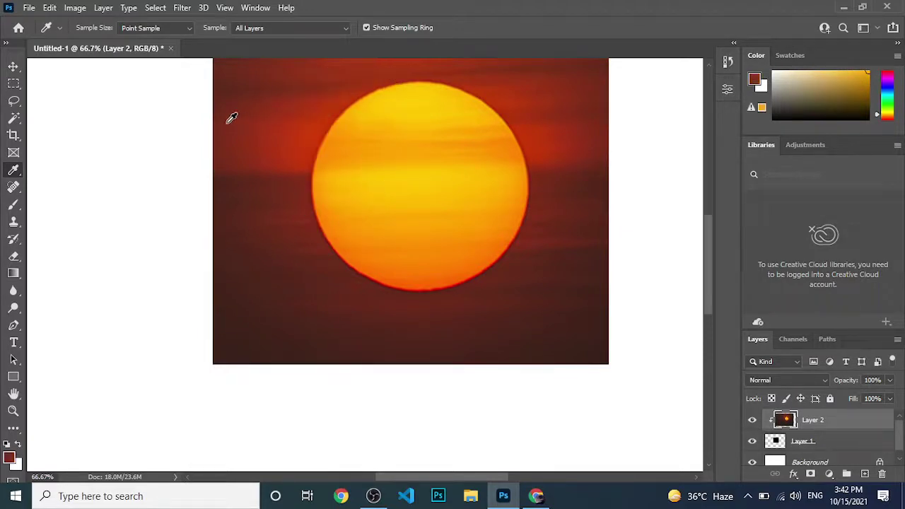
# Try the Ruler tool, return to the Eyedropper, then select the Spot Healing Brush.
pyautogui.rightClick(16, 177)
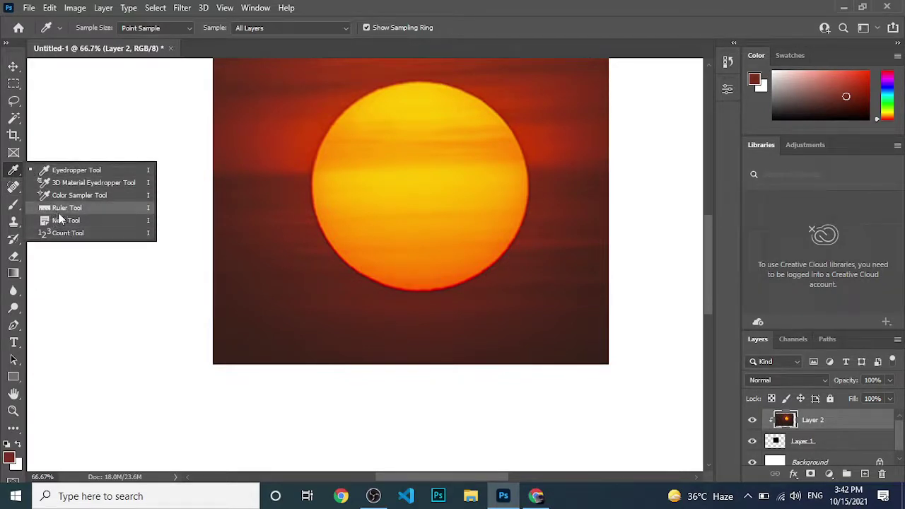
pyautogui.click(61, 208)
pyautogui.rightClick(11, 174)
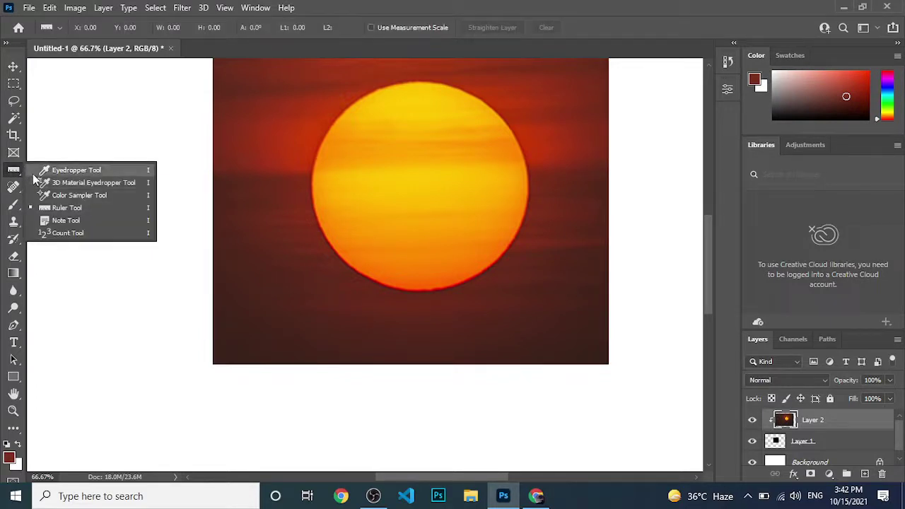
pyautogui.click(40, 171)
pyautogui.click(11, 188)
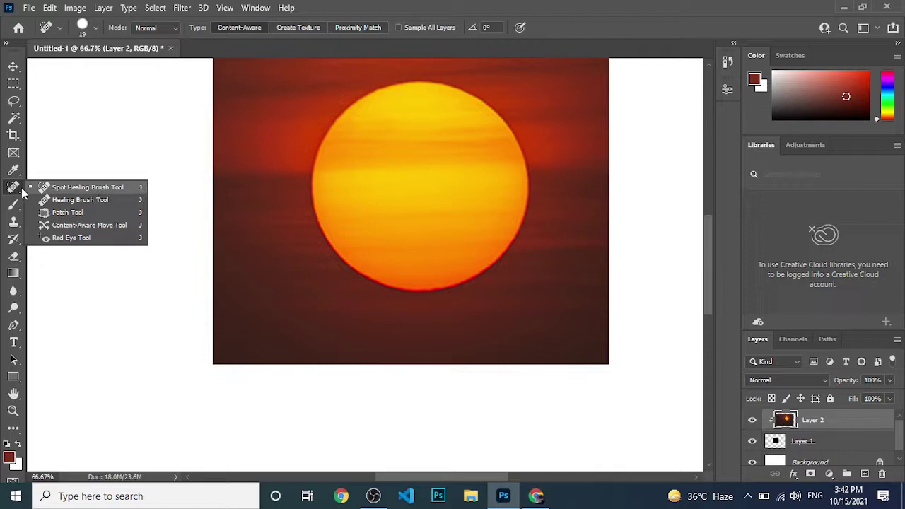
pyautogui.click(12, 188)
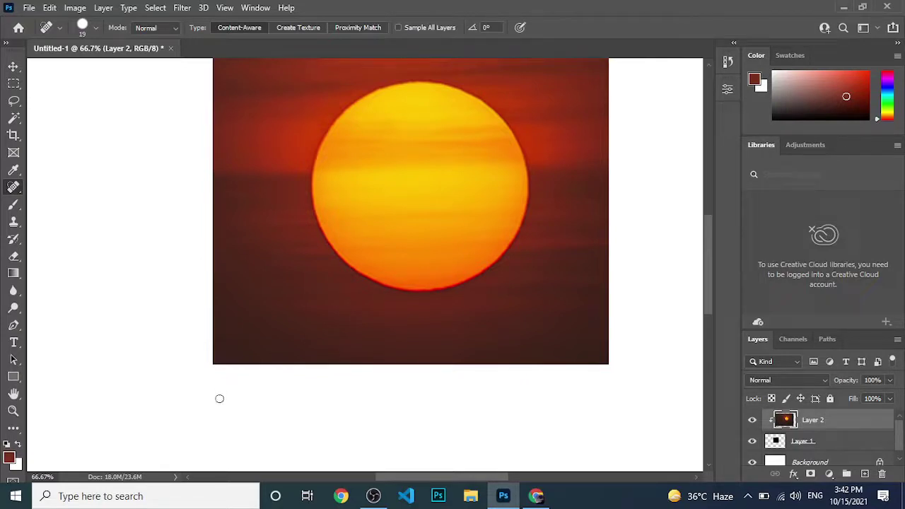
# In Chrome's Unsplash page, replace the sun search with a search for 'pimple face'.
pyautogui.click(341, 496)
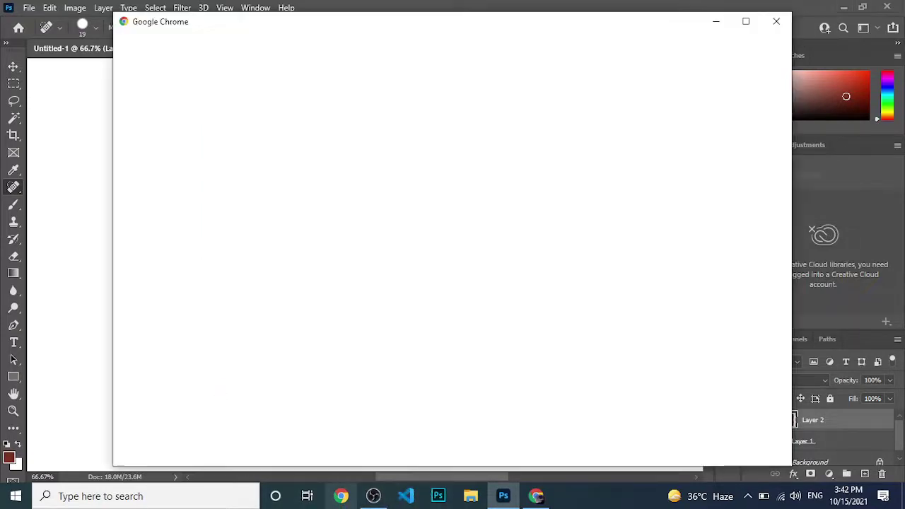
pyautogui.click(290, 297)
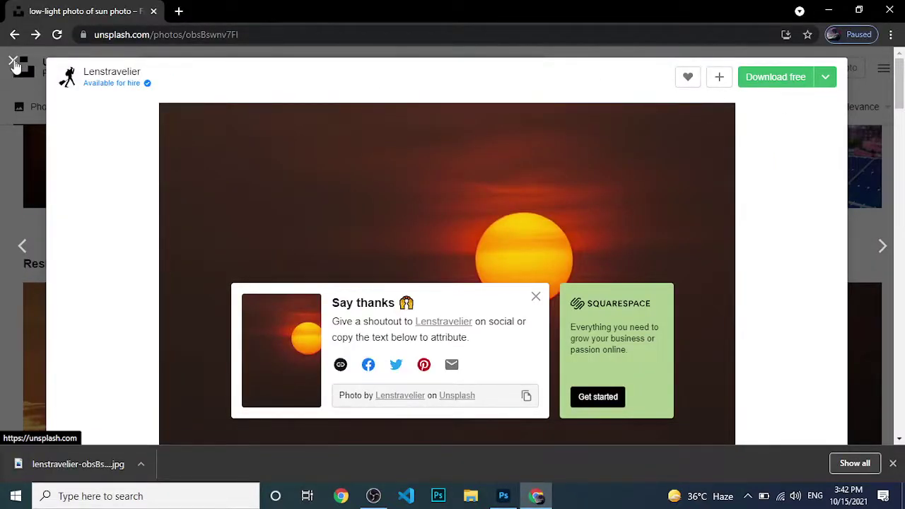
pyautogui.click(12, 63)
pyautogui.click(221, 65)
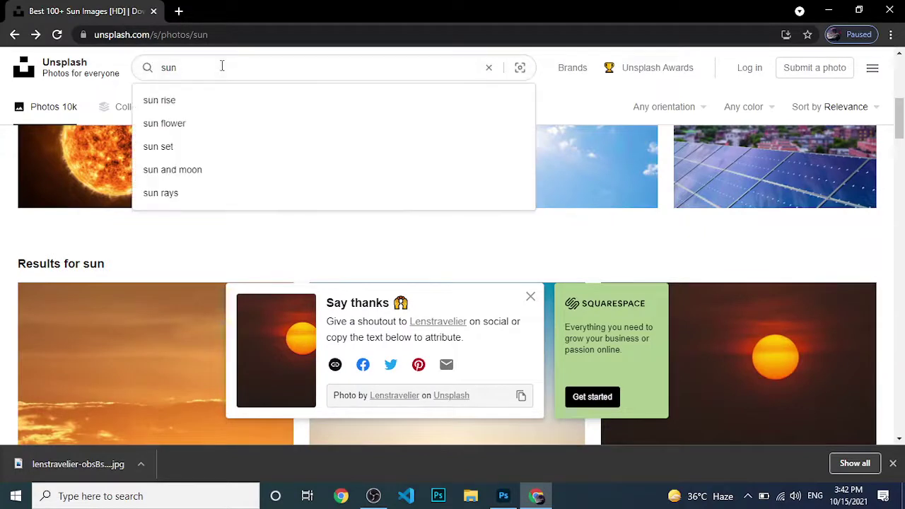
pyautogui.press('BackSpace')
pyautogui.write('pi')
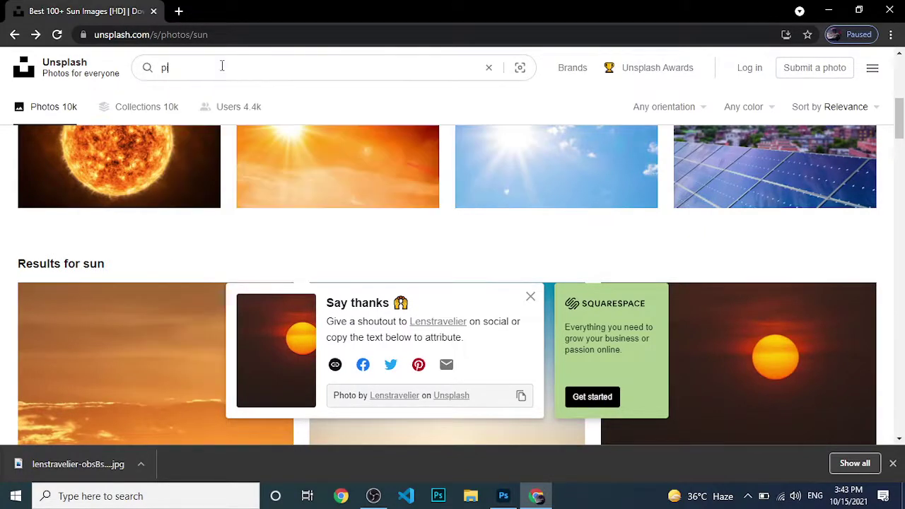
pyautogui.write('mple')
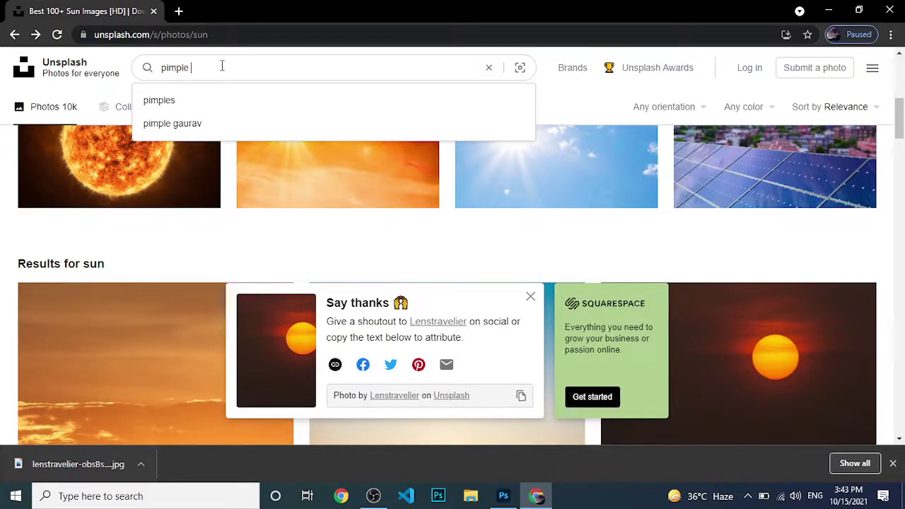
pyautogui.press('BackSpace')
pyautogui.press('BackSpace')
pyautogui.write('a')
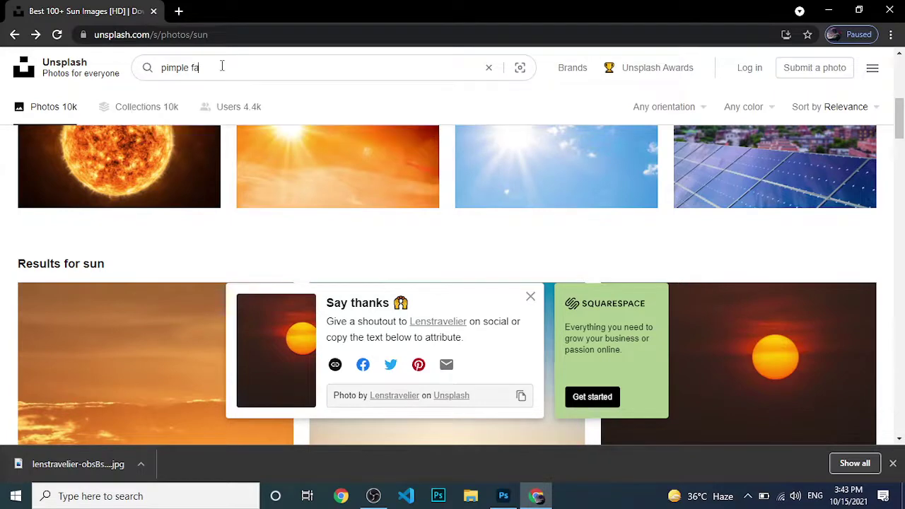
pyautogui.write('ce')
pyautogui.press('Return')
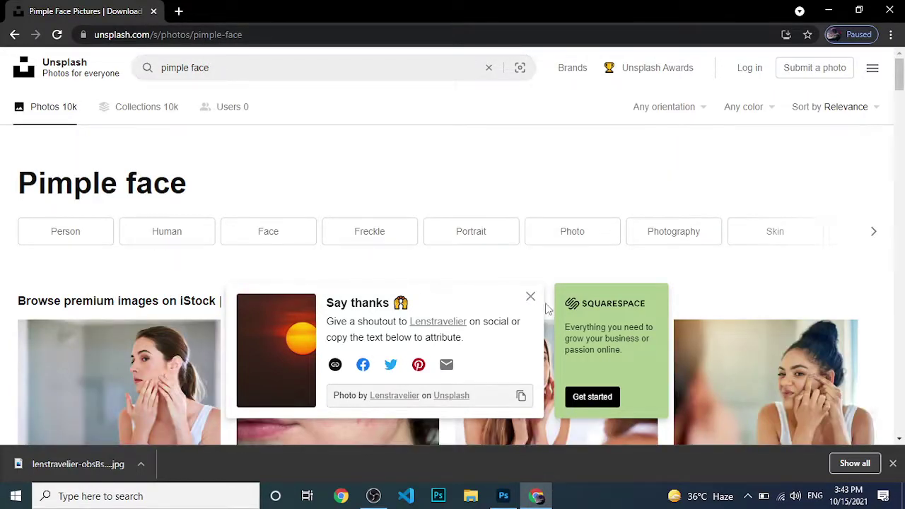
# Dismiss the Say thanks popup and preview the red-cheek close-up photo in a new tab.
pyautogui.click(530, 296)
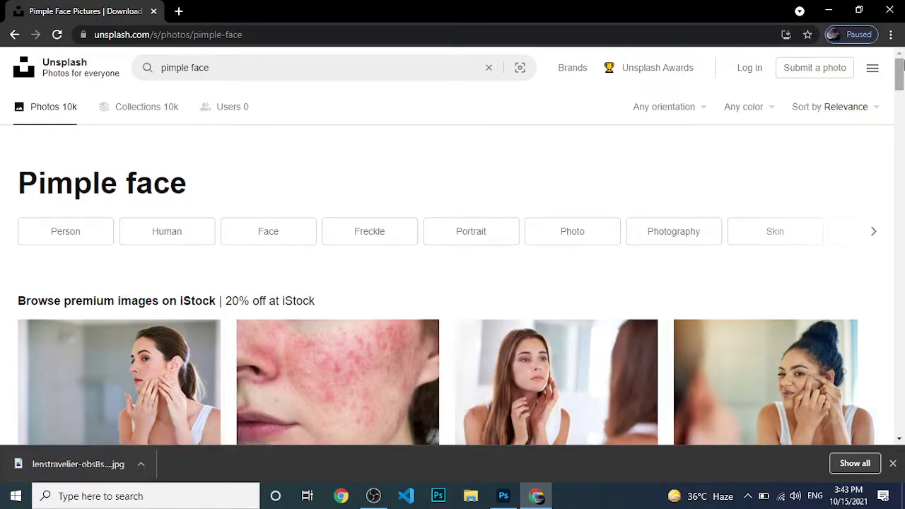
pyautogui.moveTo(902, 79)
pyautogui.mouseDown()
pyautogui.moveTo(902, 129)
pyautogui.moveTo(899, 90)
pyautogui.mouseUp()
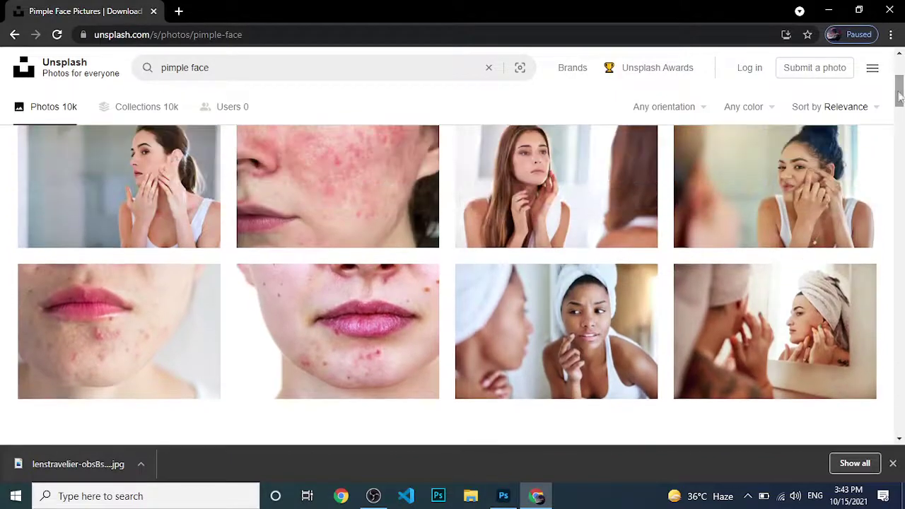
pyautogui.click(331, 189)
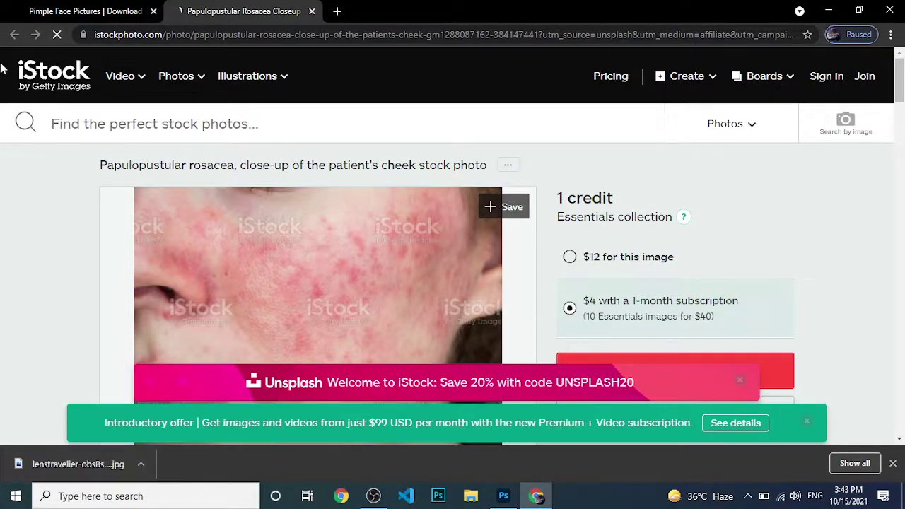
pyautogui.click(100, 12)
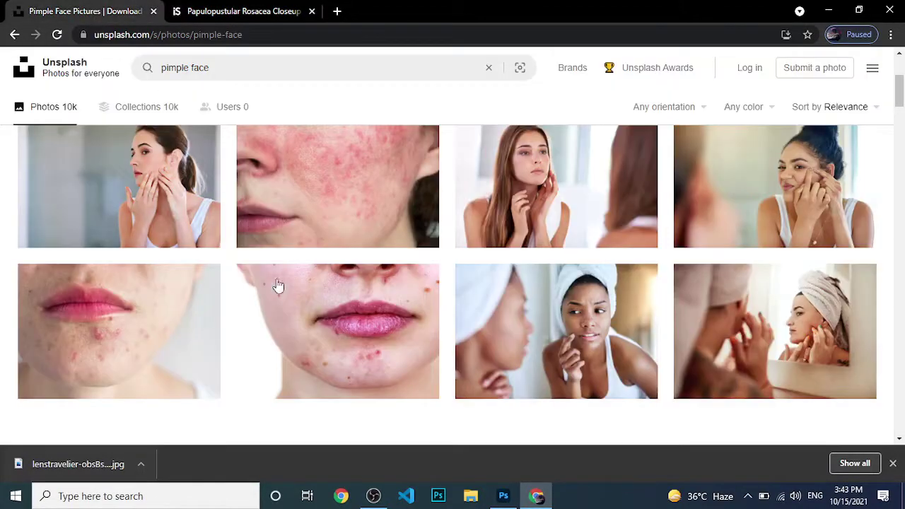
# Scroll the results and download the freckled woman portrait, dragging the JPG toward Photoshop.
pyautogui.scroll(1, 600, 345)
pyautogui.scroll(-1, 600, 344)
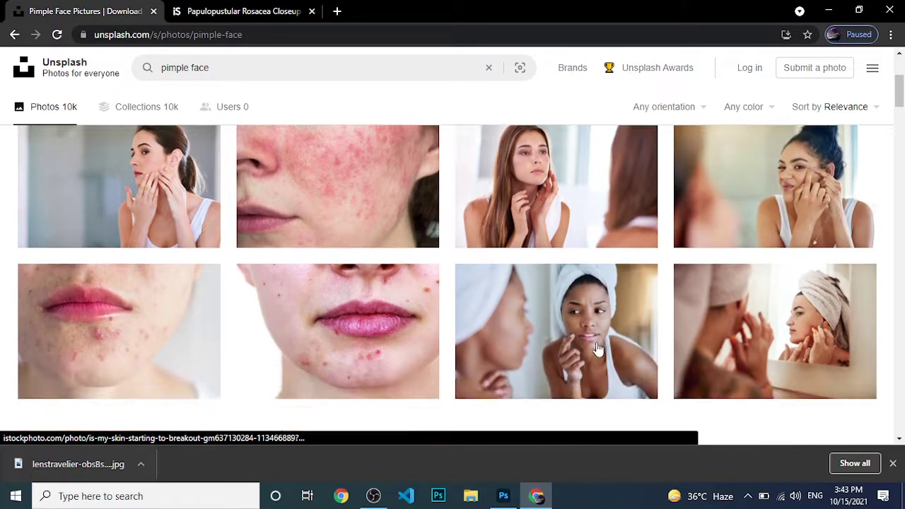
pyautogui.scroll(-1, 602, 347)
pyautogui.scroll(-1, 588, 351)
pyautogui.scroll(-1, 582, 344)
pyautogui.scroll(-2, 575, 337)
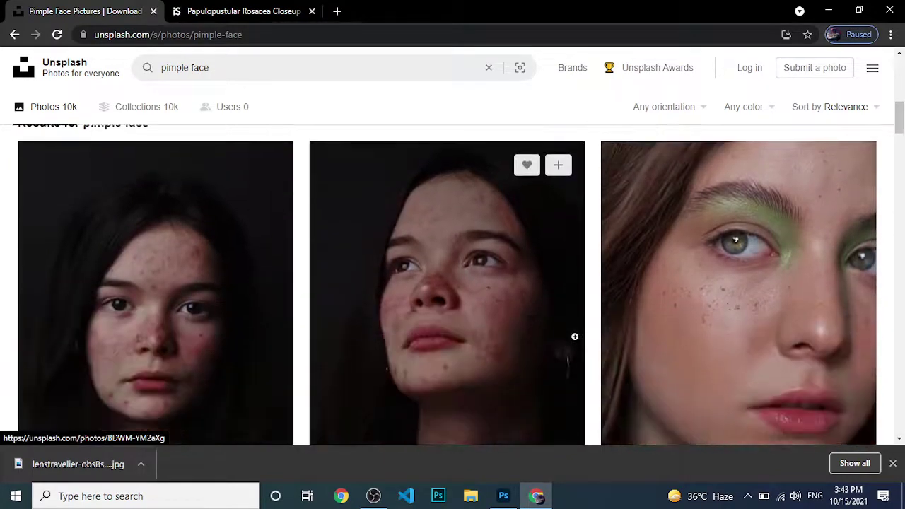
pyautogui.scroll(-2, 574, 336)
pyautogui.scroll(-3, 575, 337)
pyautogui.scroll(-1, 575, 337)
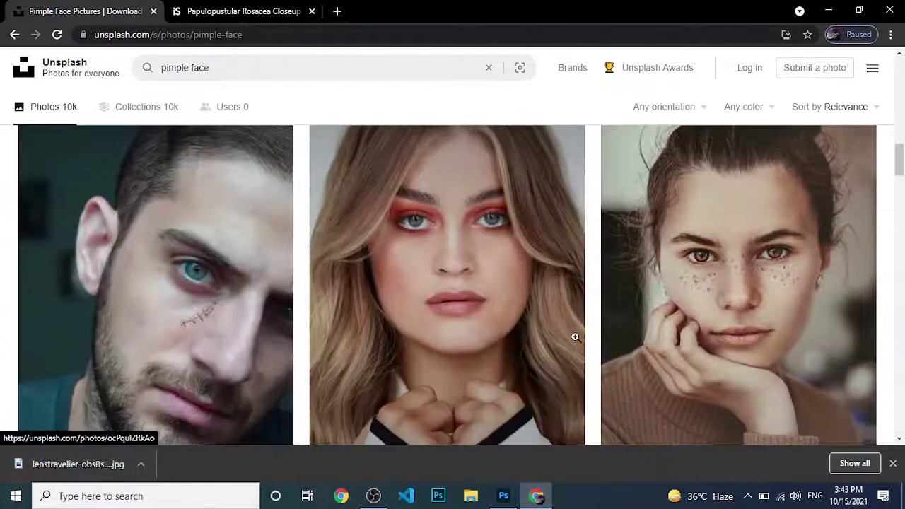
pyautogui.scroll(-1, 575, 336)
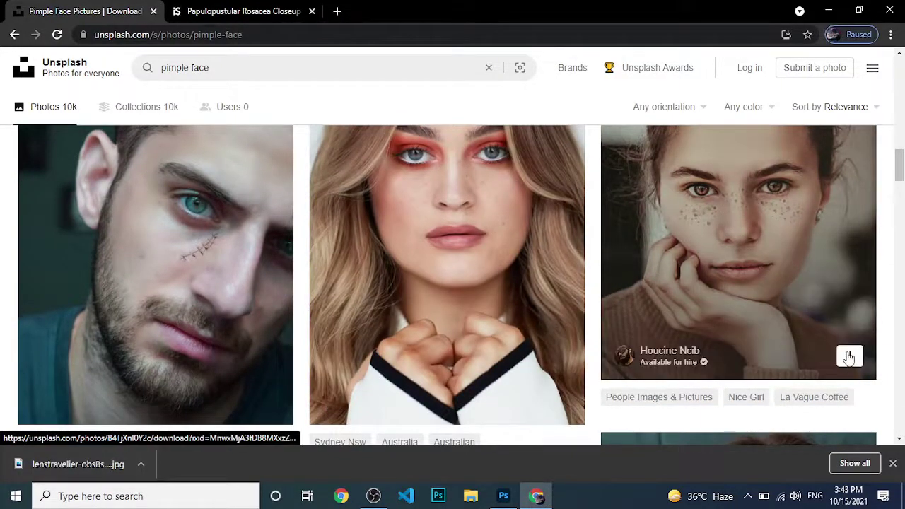
pyautogui.click(850, 356)
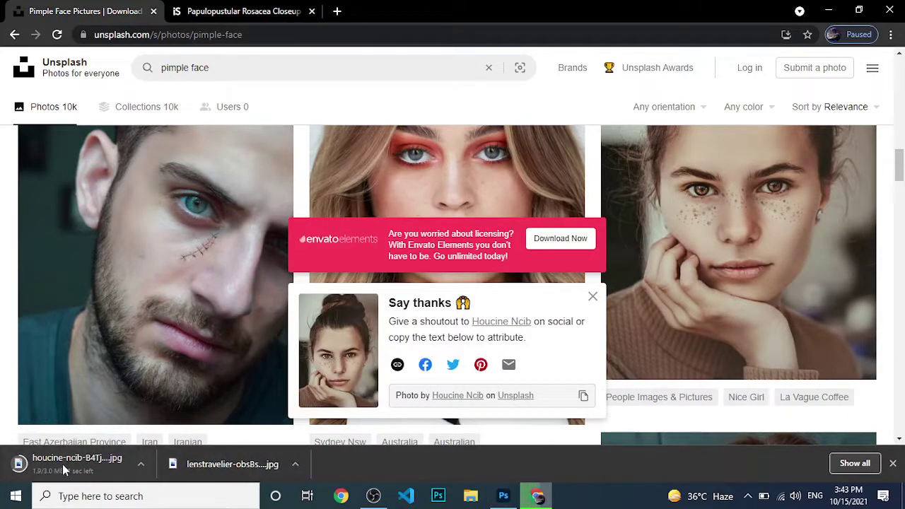
pyautogui.moveTo(64, 464)
pyautogui.mouseDown()
pyautogui.moveTo(369, 475)
pyautogui.moveTo(491, 506)
pyautogui.moveTo(170, 443)
pyautogui.mouseUp()
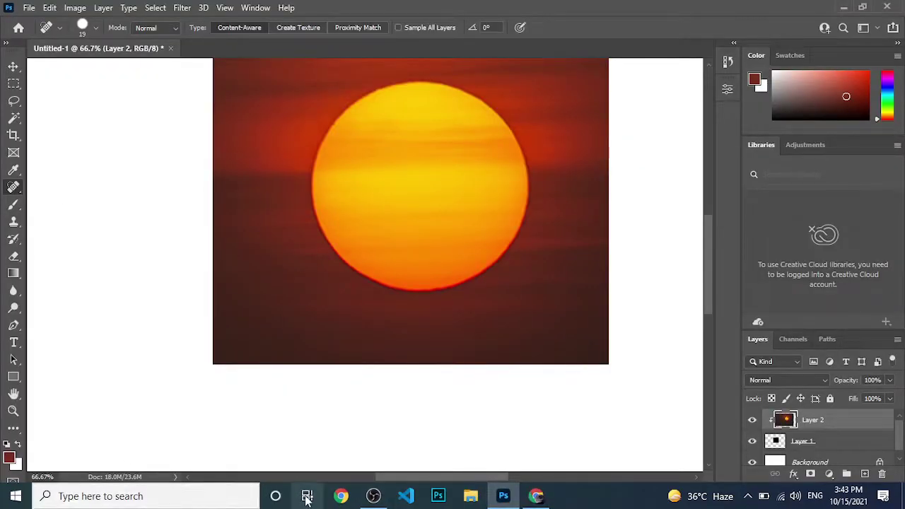
# Place the downloaded freckled portrait JPG into Untitled-1 above Layer 2 and fit the view.
pyautogui.click(342, 496)
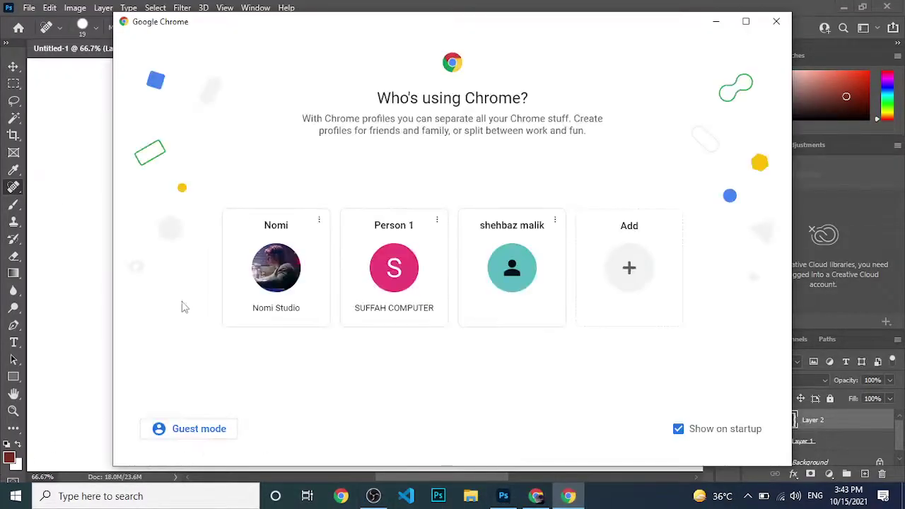
pyautogui.click(277, 269)
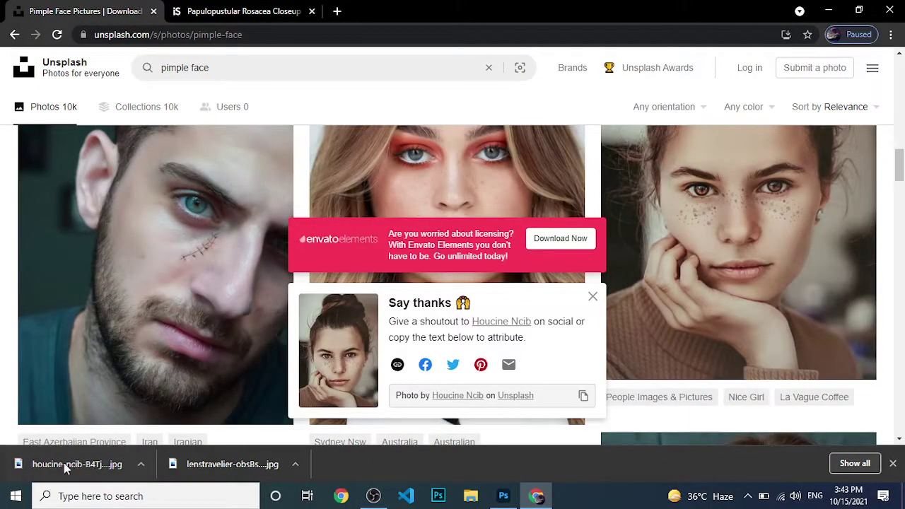
pyautogui.moveTo(63, 463)
pyautogui.mouseDown()
pyautogui.moveTo(520, 504)
pyautogui.moveTo(182, 181)
pyautogui.mouseUp()
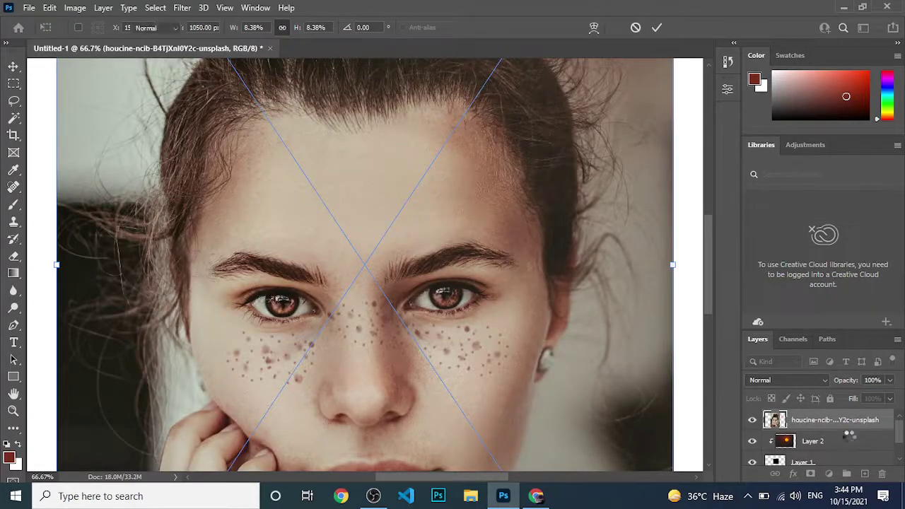
pyautogui.press('Return')
pyautogui.press('j')
pyautogui.hotkey('ctrl', '0')
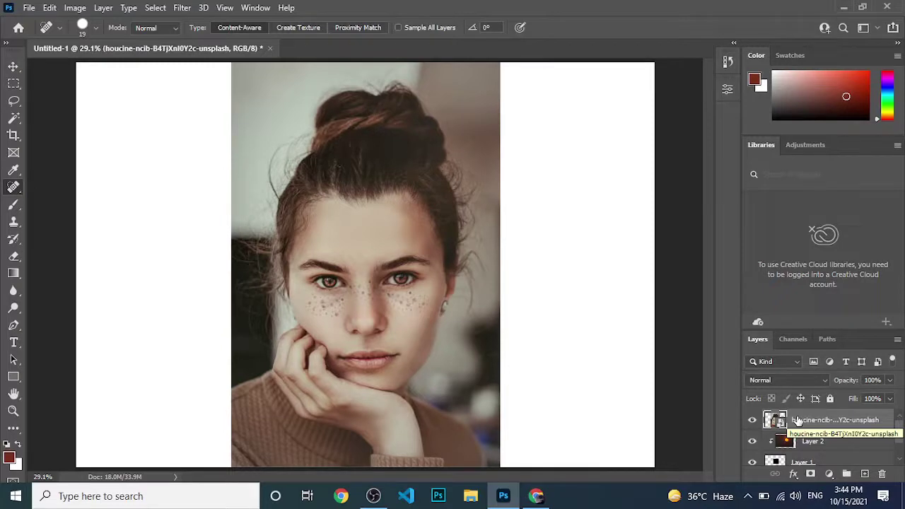
# Rasterize the portrait layer, test a healing stroke on the cheek, and undo the accidental fill.
pyautogui.rightClick(797, 422)
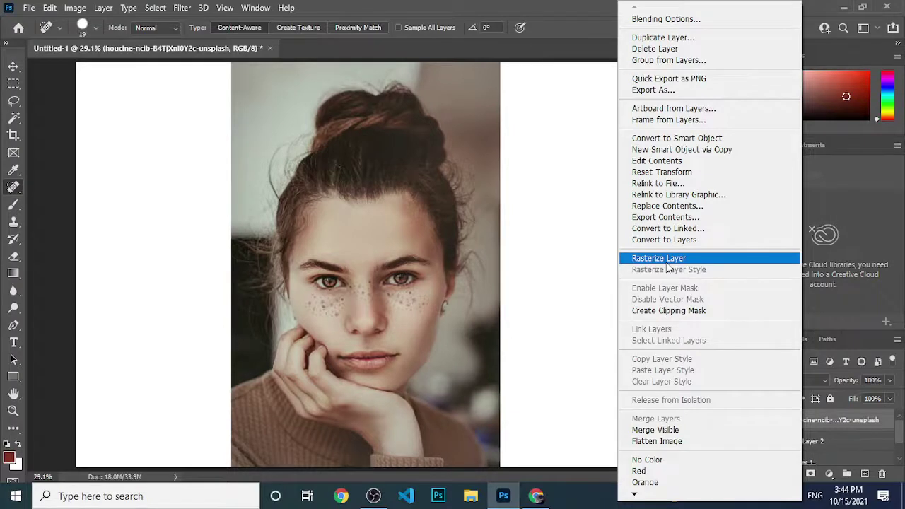
pyautogui.click(667, 262)
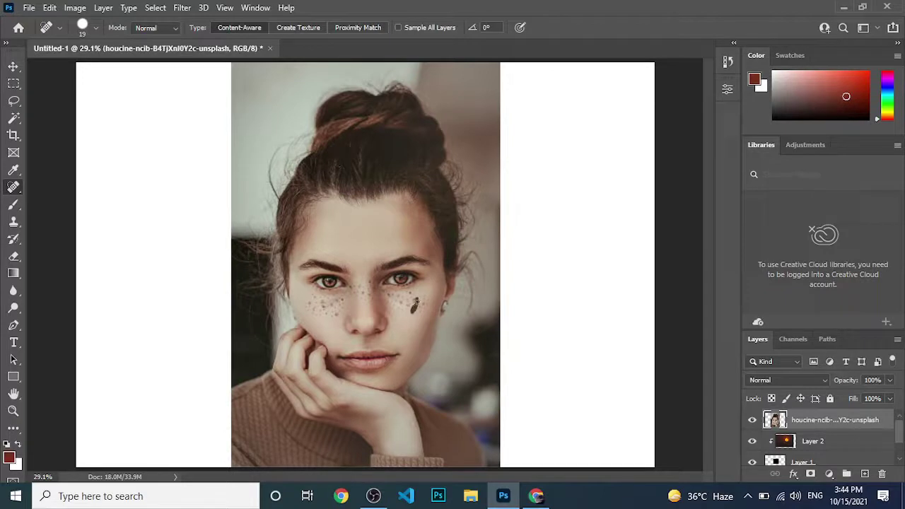
pyautogui.moveTo(417, 303); pyautogui.dragTo(430, 303)
pyautogui.hotkey('ctrl', 'BackSpace')
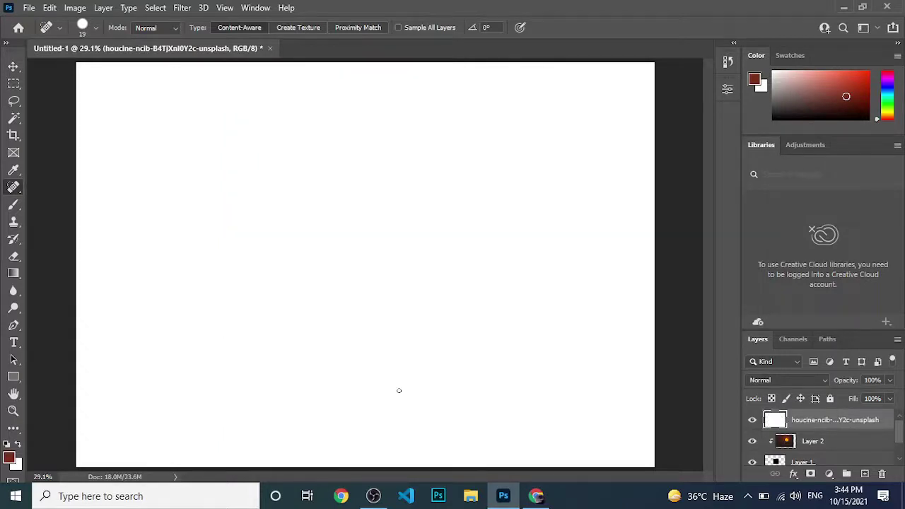
pyautogui.hotkey('ctrl', 'z')
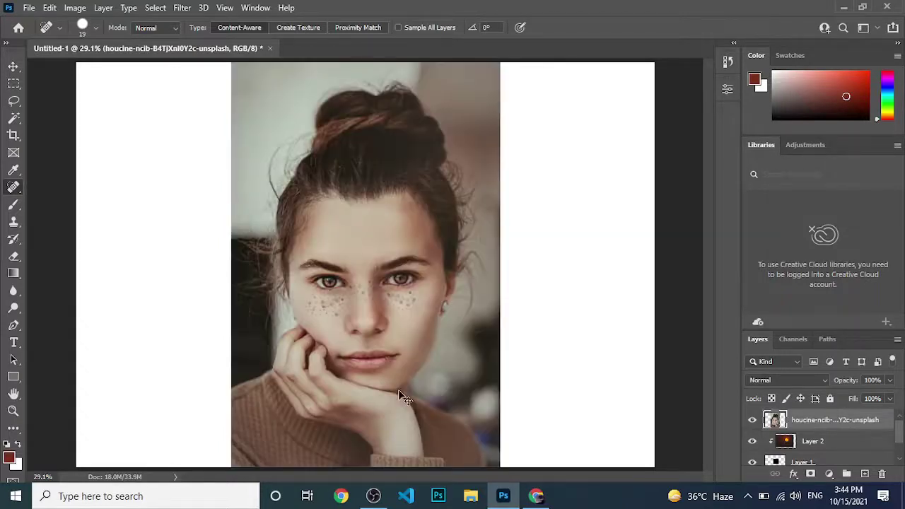
# Zoom in, set the Spot Healing brush to 51 px, and heal the right-cheek freckles.
pyautogui.hotkey('ctrl', '+')
pyautogui.hotkey('ctrl', '+')
pyautogui.hotkey('ctrl', '+')
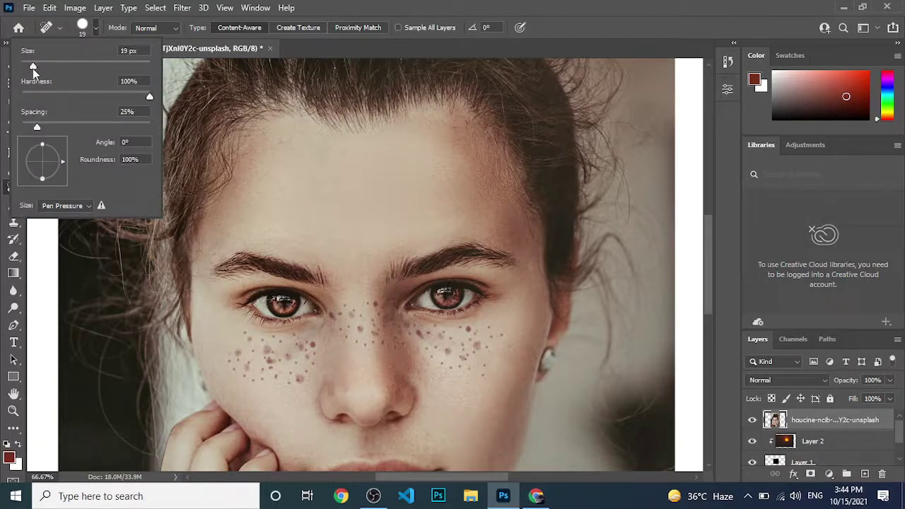
pyautogui.moveTo(33, 66); pyautogui.dragTo(53, 66)
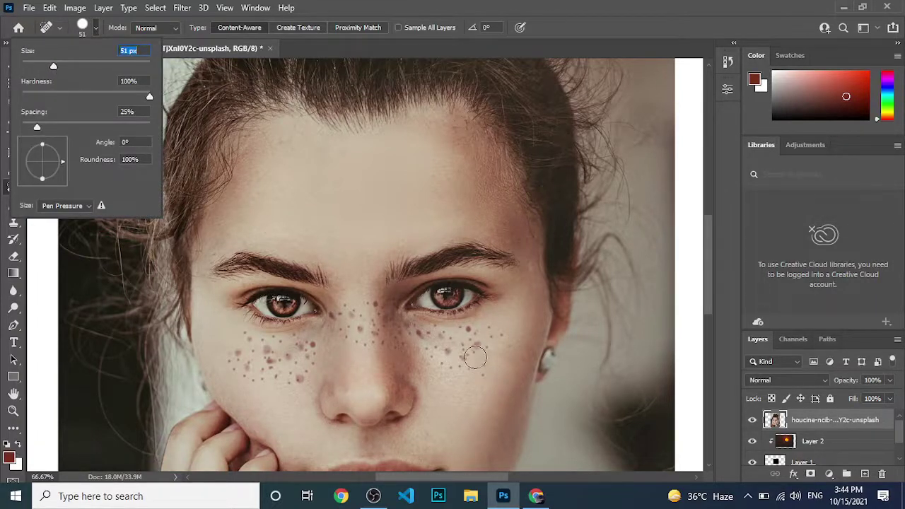
pyautogui.click(480, 344)
pyautogui.moveTo(459, 352)
pyautogui.mouseDown()
pyautogui.moveTo(500, 340)
pyautogui.moveTo(475, 342)
pyautogui.mouseUp()
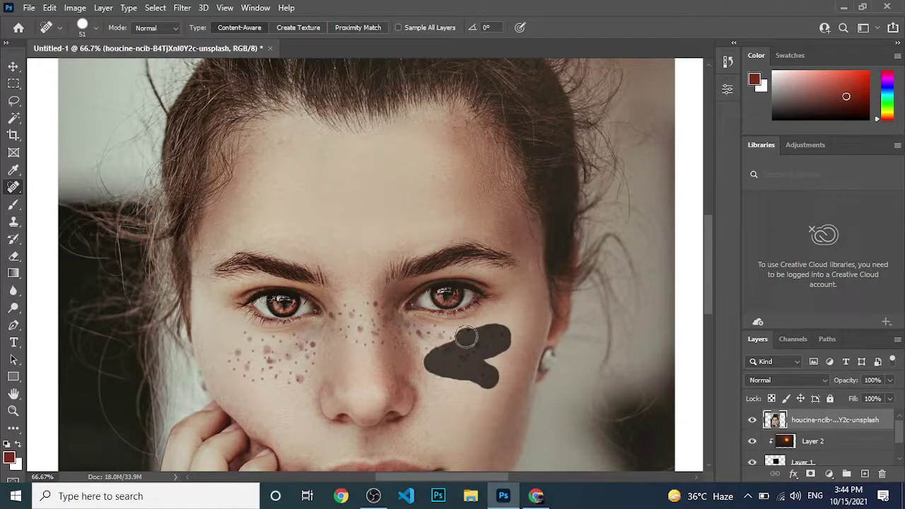
pyautogui.moveTo(475, 342); pyautogui.dragTo(392, 324)
pyautogui.moveTo(431, 351); pyautogui.dragTo(414, 349)
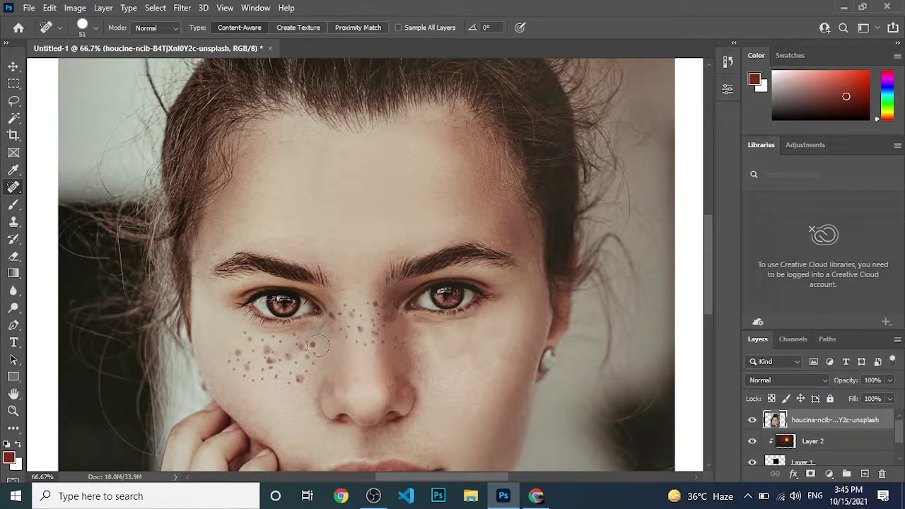
# Heal the freckles beside the nose and down the nose bridge.
pyautogui.moveTo(319, 346); pyautogui.dragTo(302, 346)
pyautogui.moveTo(373, 305)
pyautogui.mouseDown()
pyautogui.moveTo(384, 317)
pyautogui.moveTo(359, 314)
pyautogui.mouseUp()
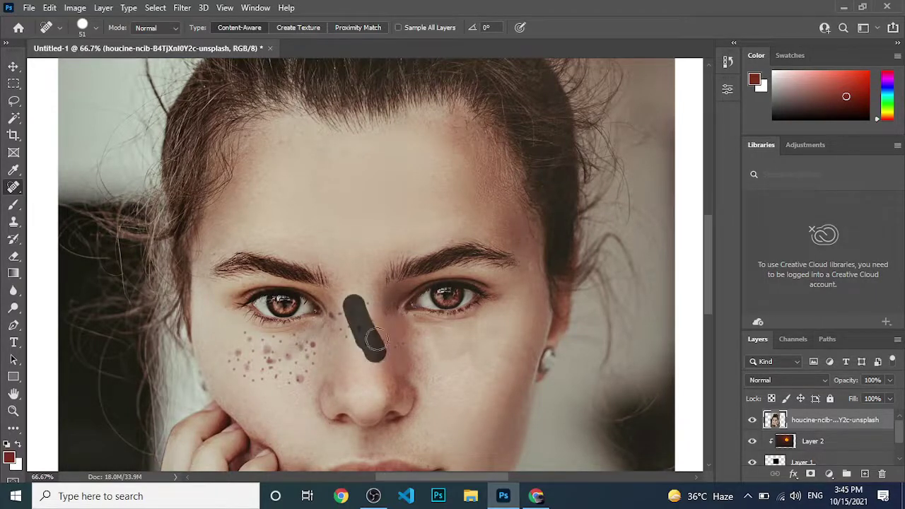
pyautogui.moveTo(373, 347)
pyautogui.mouseDown()
pyautogui.moveTo(363, 298)
pyautogui.moveTo(312, 328)
pyautogui.moveTo(315, 348)
pyautogui.mouseUp()
pyautogui.moveTo(398, 350); pyautogui.dragTo(408, 342)
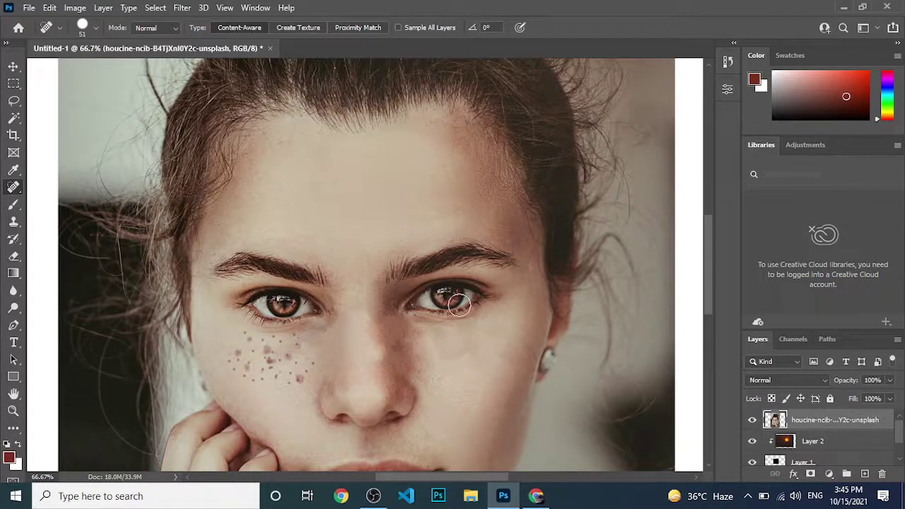
# Heal the spot between the eyebrows, then heal inside a rectangle around the left-cheek freckles and undo it.
pyautogui.click(389, 282)
pyautogui.click(14, 83)
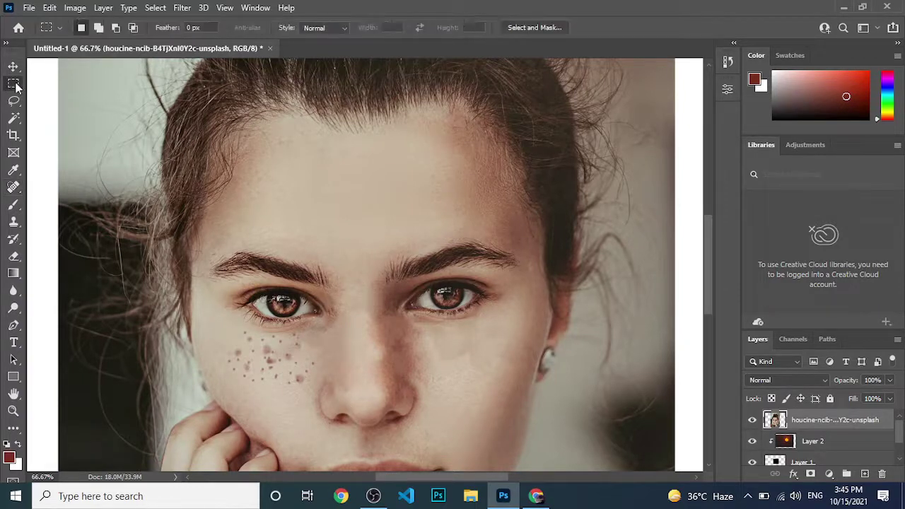
pyautogui.moveTo(315, 335); pyautogui.dragTo(236, 380)
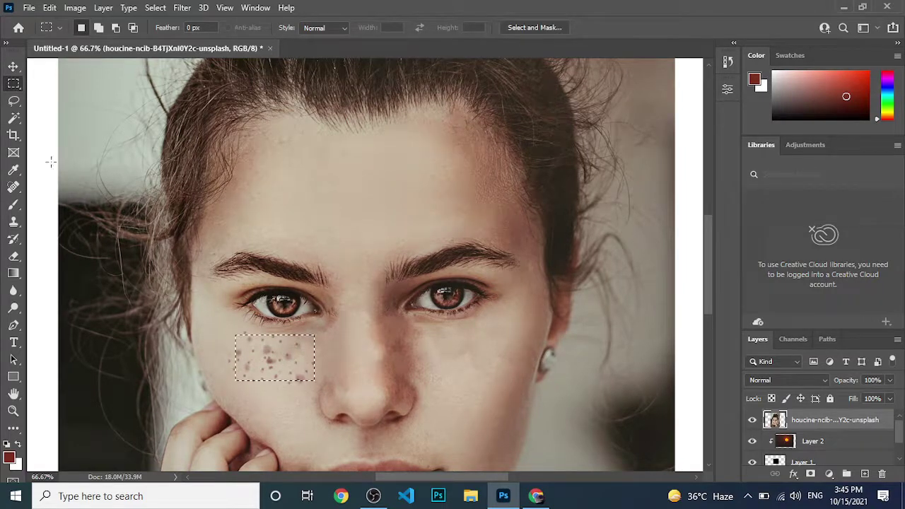
pyautogui.click(13, 187)
pyautogui.moveTo(272, 360)
pyautogui.mouseDown()
pyautogui.moveTo(255, 345)
pyautogui.moveTo(270, 345)
pyautogui.mouseUp()
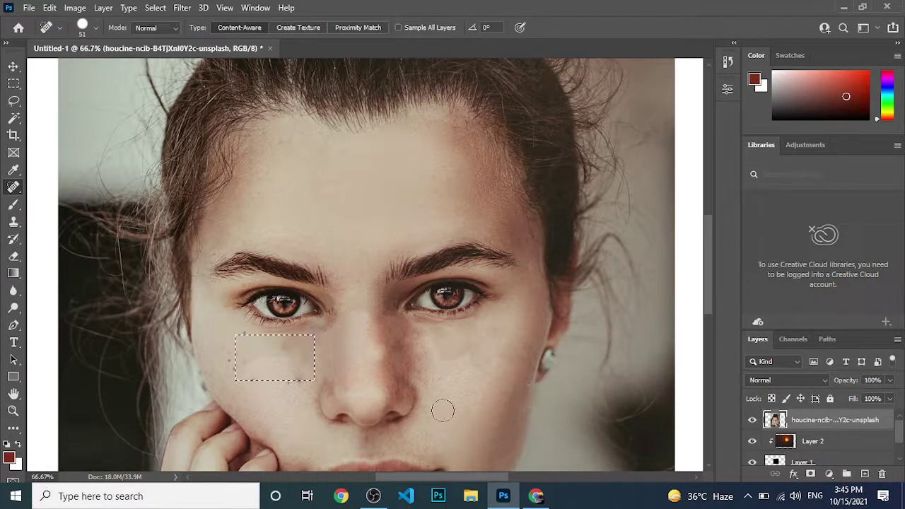
pyautogui.hotkey('ctrl', 'z')
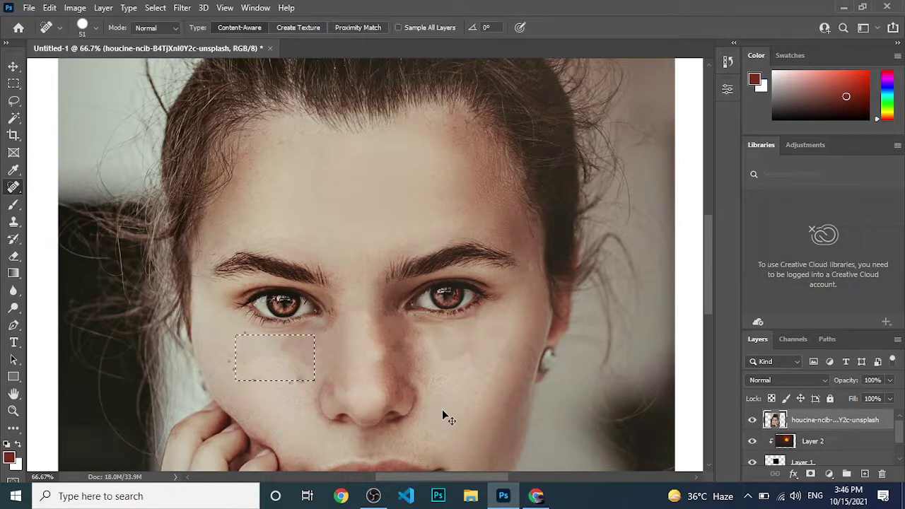
# Deselect, switch to the Healing Brush, and dismiss the source-point warning.
pyautogui.hotkey('ctrl', 'd')
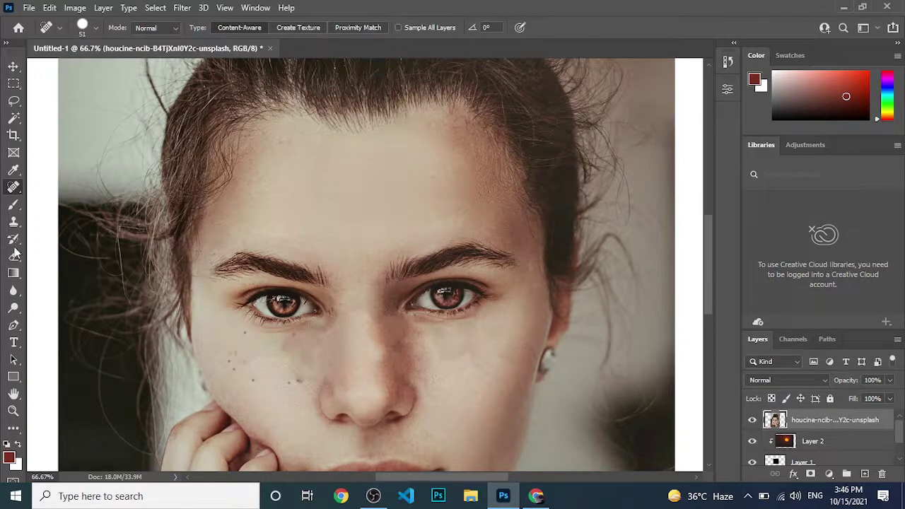
pyautogui.rightClick(16, 188)
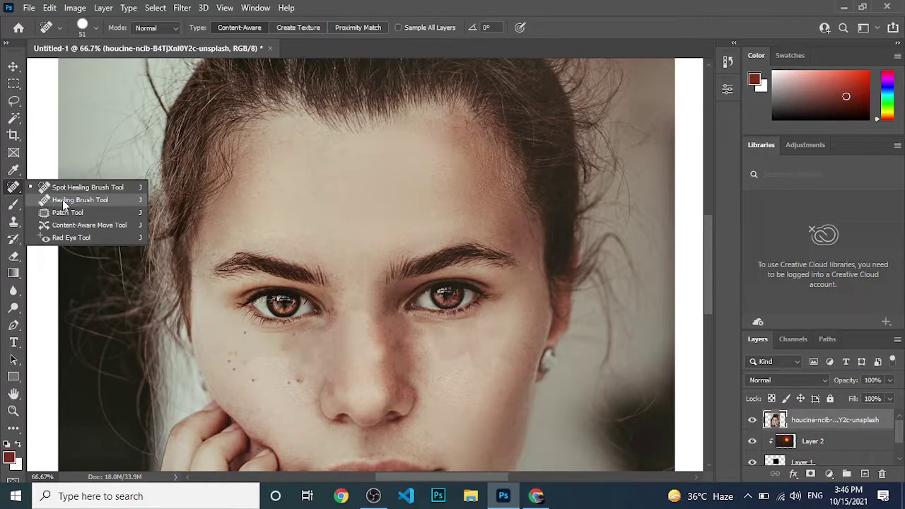
pyautogui.click(62, 199)
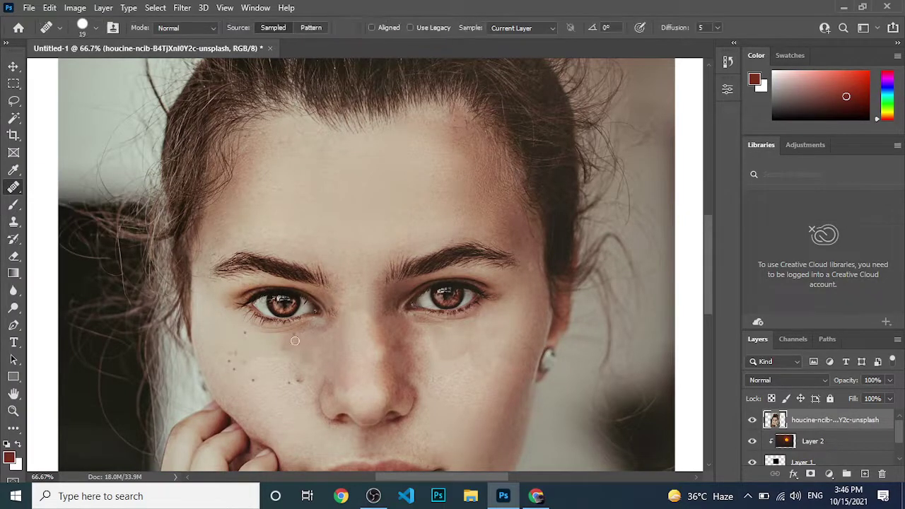
pyautogui.click(306, 372)
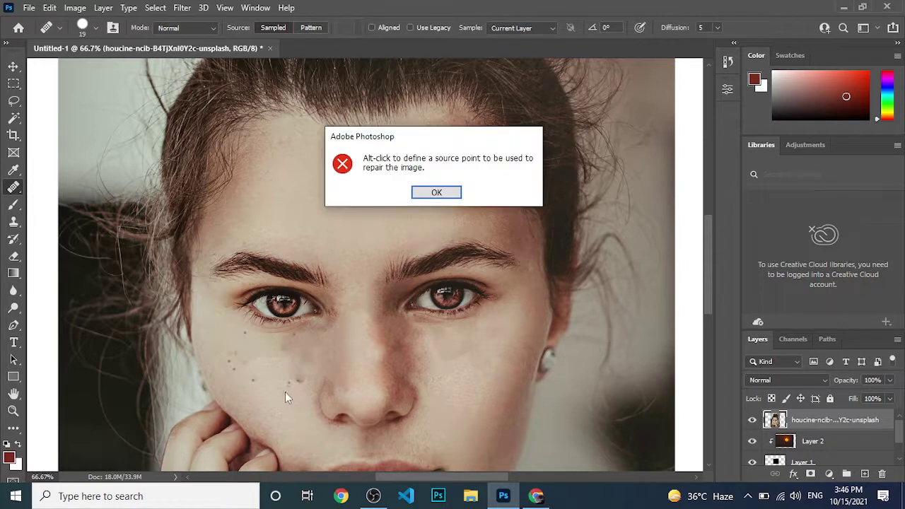
pyautogui.click(434, 192)
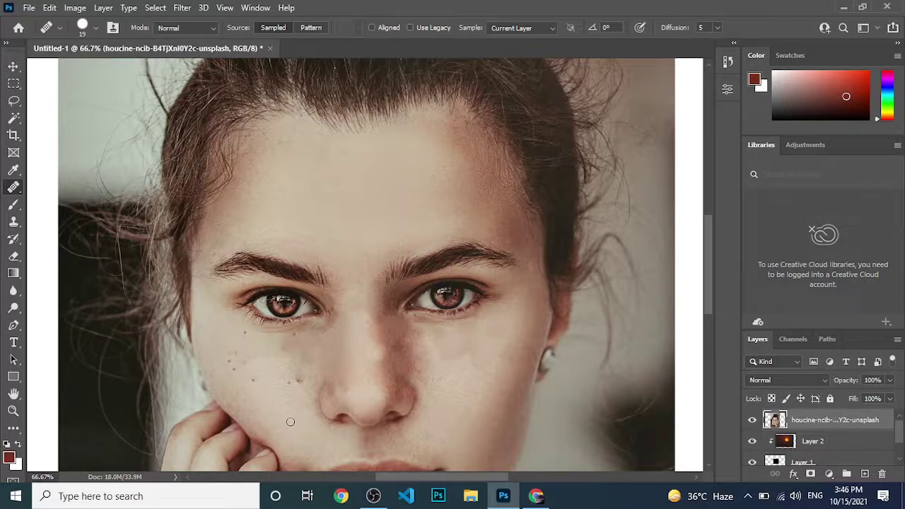
# Dismiss the warning again and paint light healing strokes on the lower cheek above the hand.
pyautogui.click(290, 421)
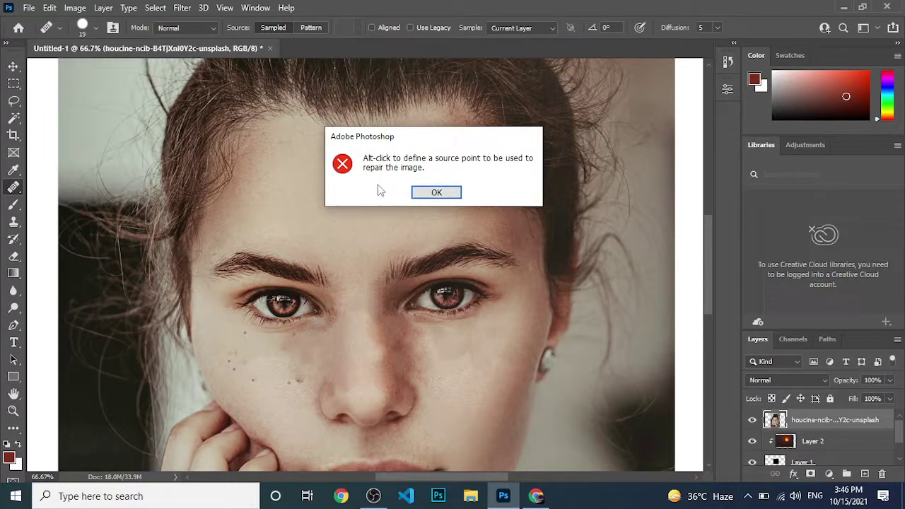
pyautogui.click(435, 193)
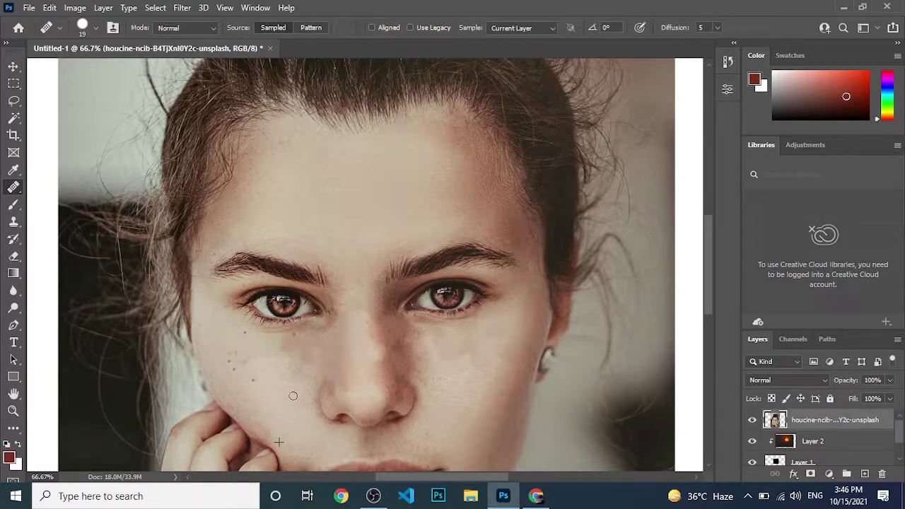
pyautogui.moveTo(296, 391); pyautogui.dragTo(293, 394)
pyautogui.click(289, 407)
pyautogui.moveTo(296, 407); pyautogui.dragTo(295, 432)
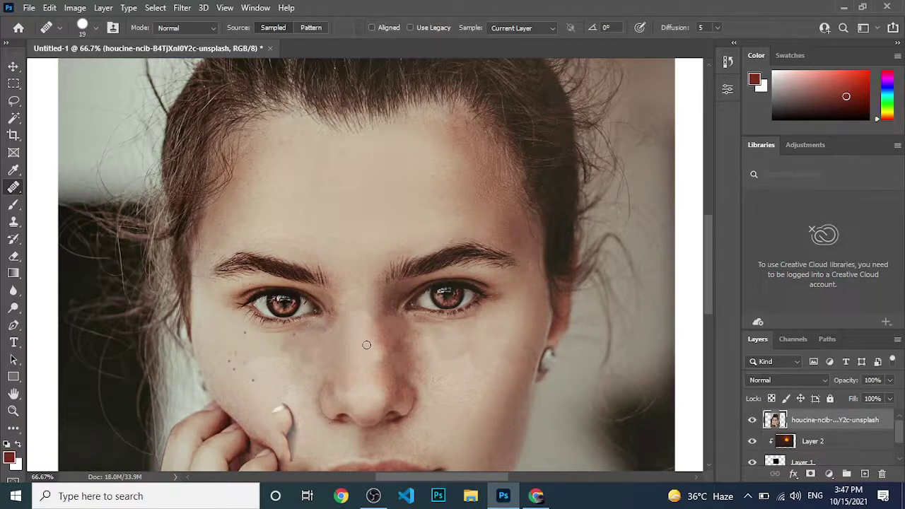
# Set the Healing Brush size to 57 px.
pyautogui.click(97, 28)
pyautogui.moveTo(32, 69); pyautogui.dragTo(58, 68)
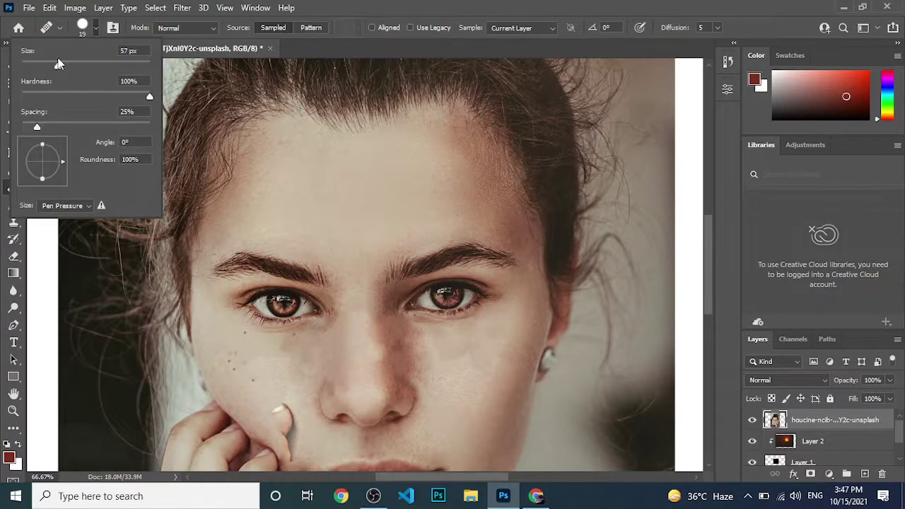
pyautogui.click(301, 306)
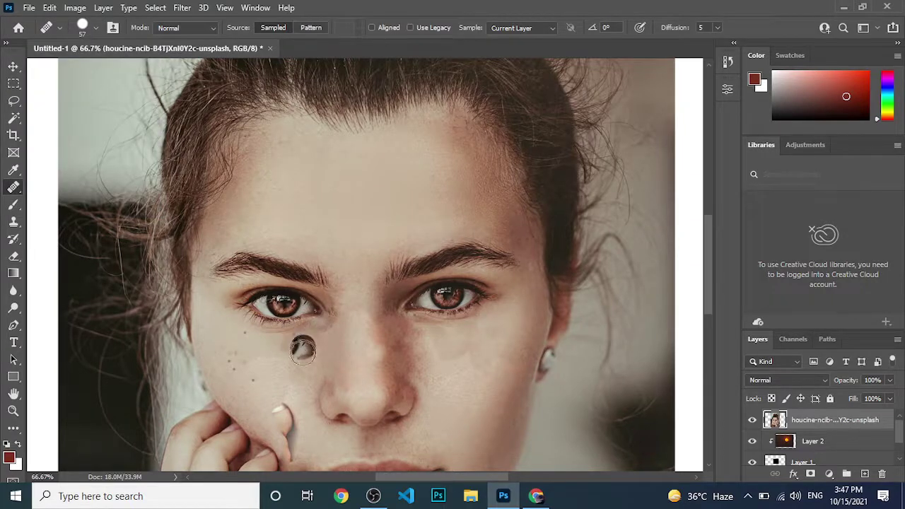
# Paint copies of the left eye onto the cheek below it and onto the forehead.
pyautogui.moveTo(301, 367); pyautogui.dragTo(244, 369)
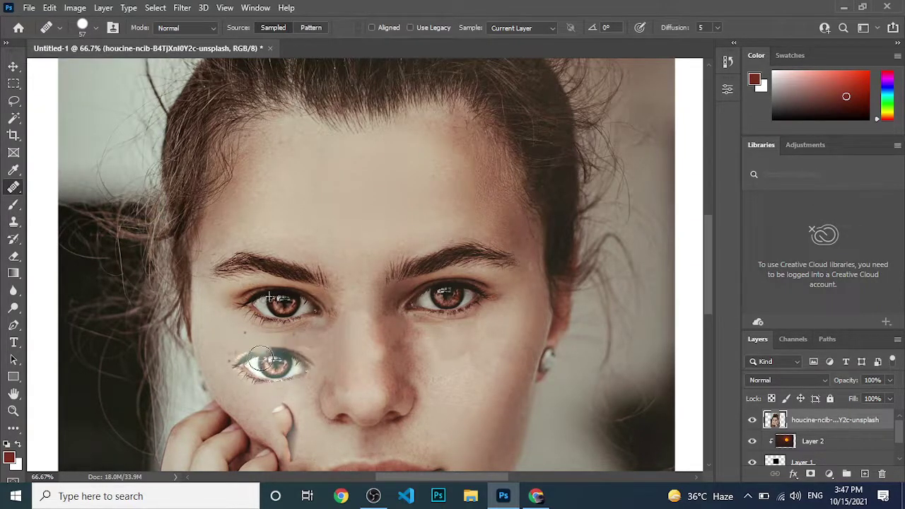
pyautogui.moveTo(306, 357); pyautogui.dragTo(244, 378)
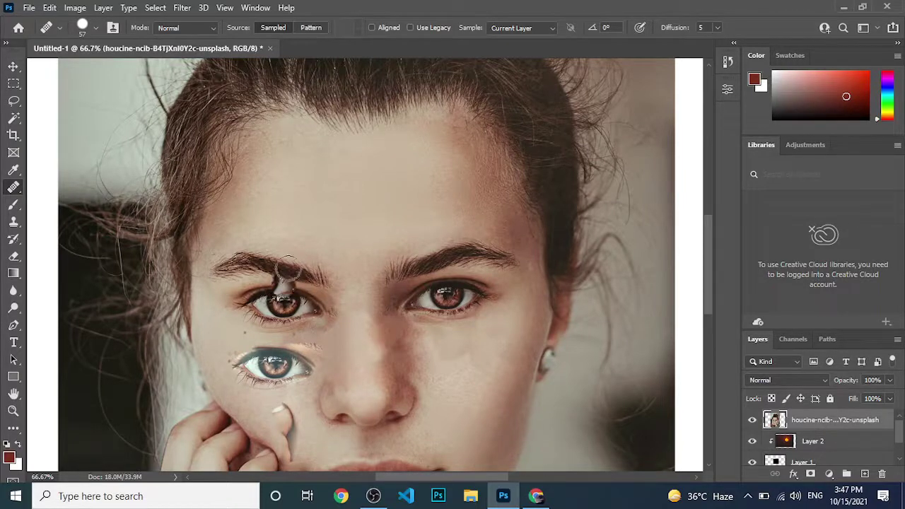
pyautogui.moveTo(302, 227); pyautogui.dragTo(212, 223)
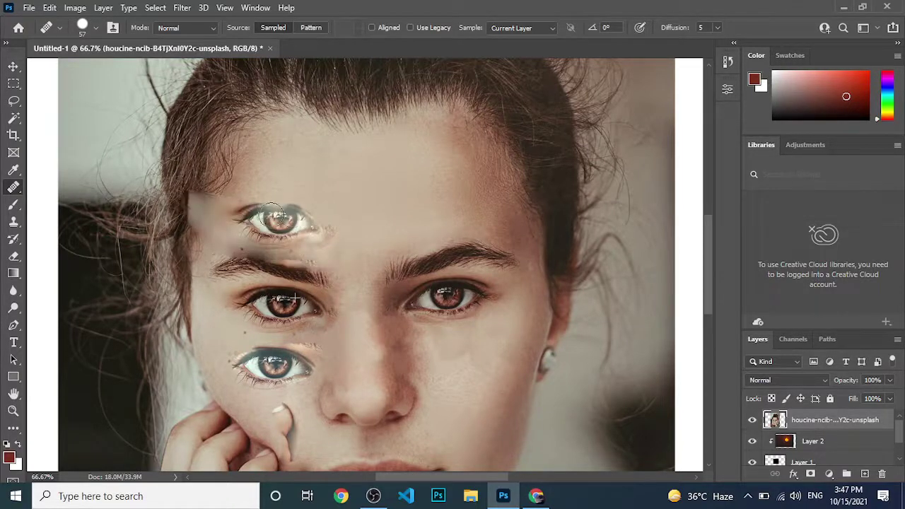
pyautogui.moveTo(355, 224); pyautogui.dragTo(273, 215)
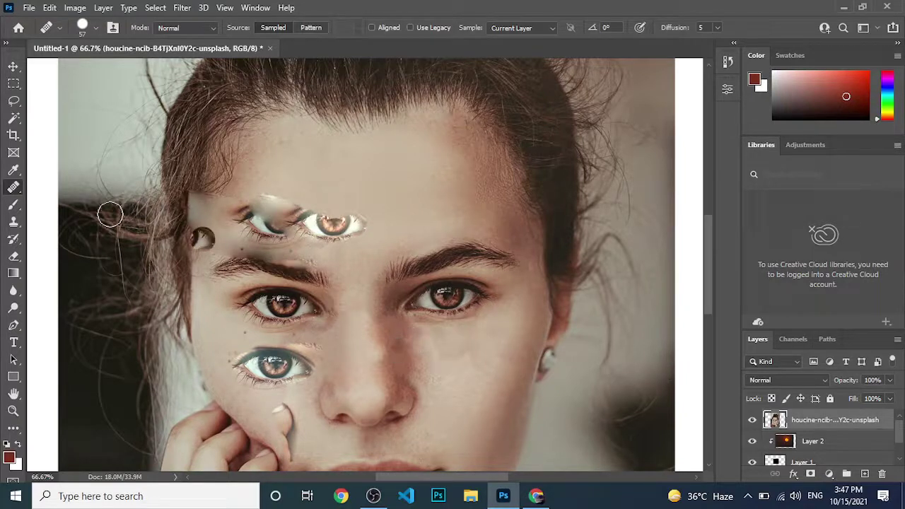
# Switch to the Patch Tool and try patching the area around the left eye.
pyautogui.rightClick(15, 186)
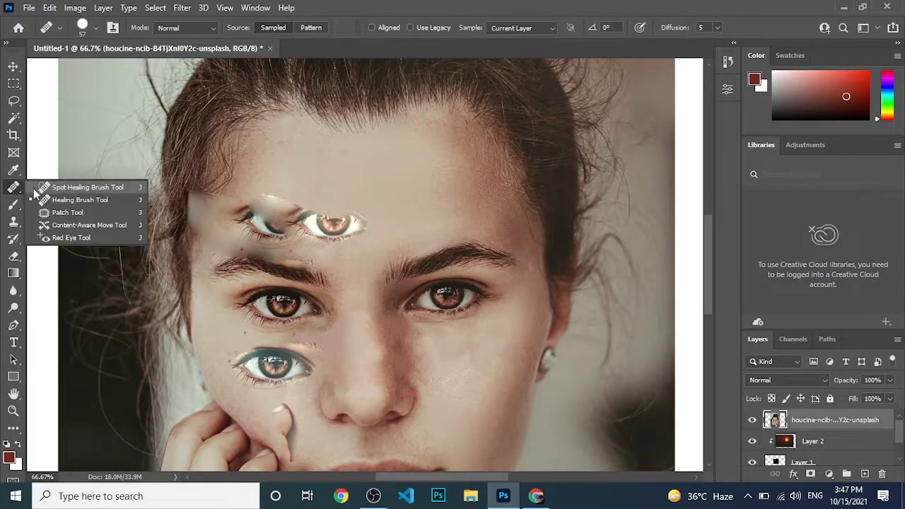
pyautogui.click(44, 214)
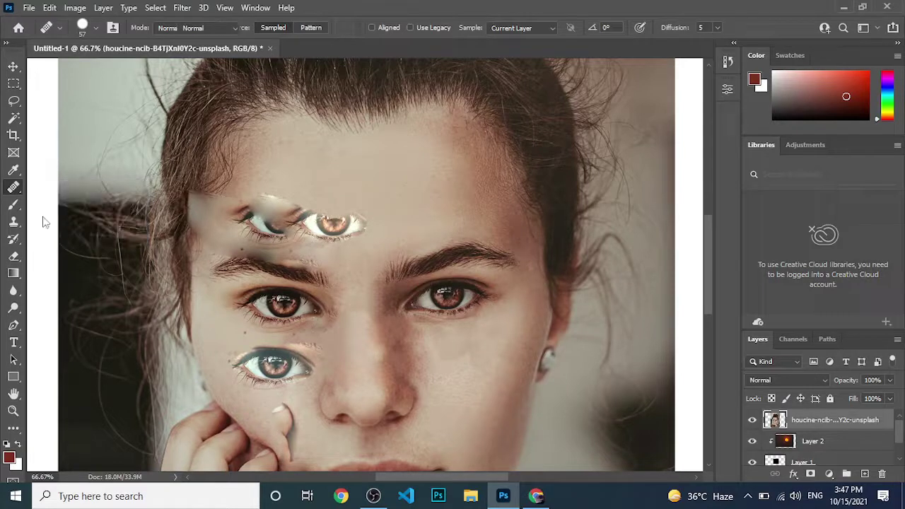
pyautogui.rightClick(16, 187)
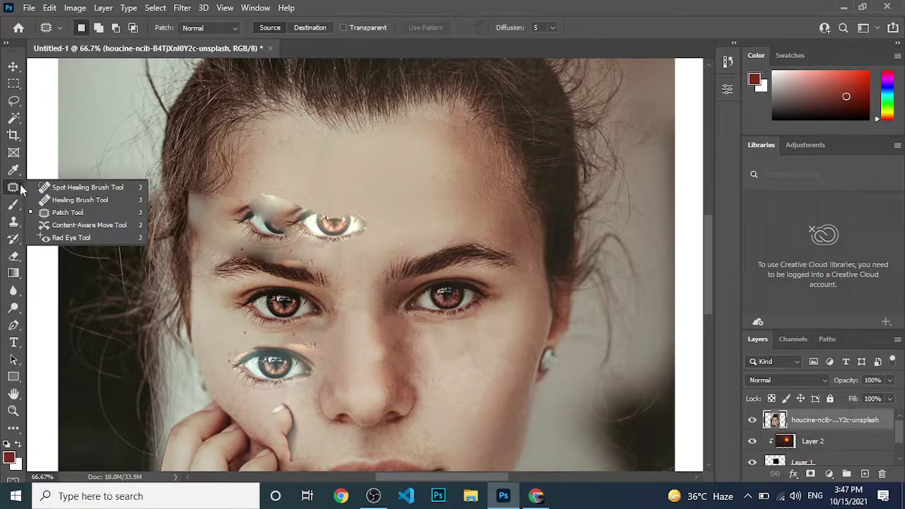
pyautogui.click(66, 209)
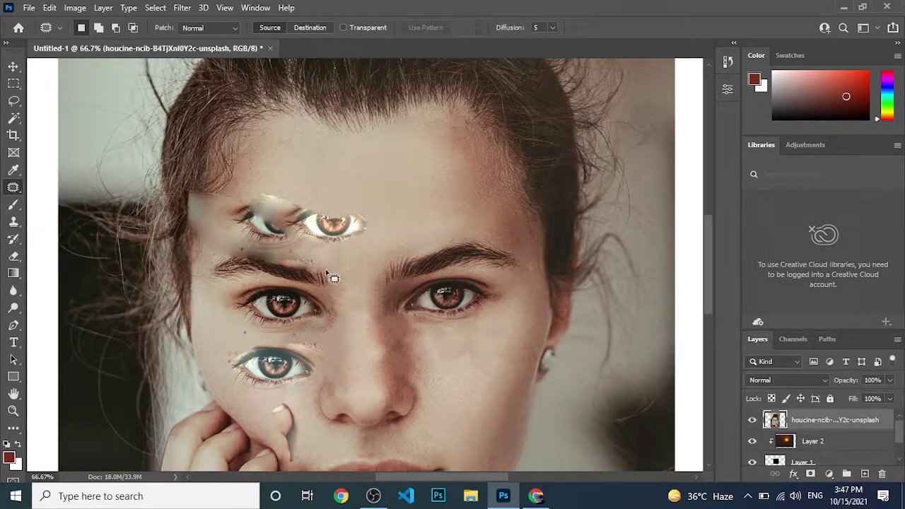
pyautogui.moveTo(324, 264)
pyautogui.mouseDown()
pyautogui.moveTo(212, 253)
pyautogui.moveTo(347, 310)
pyautogui.moveTo(320, 266)
pyautogui.mouseUp()
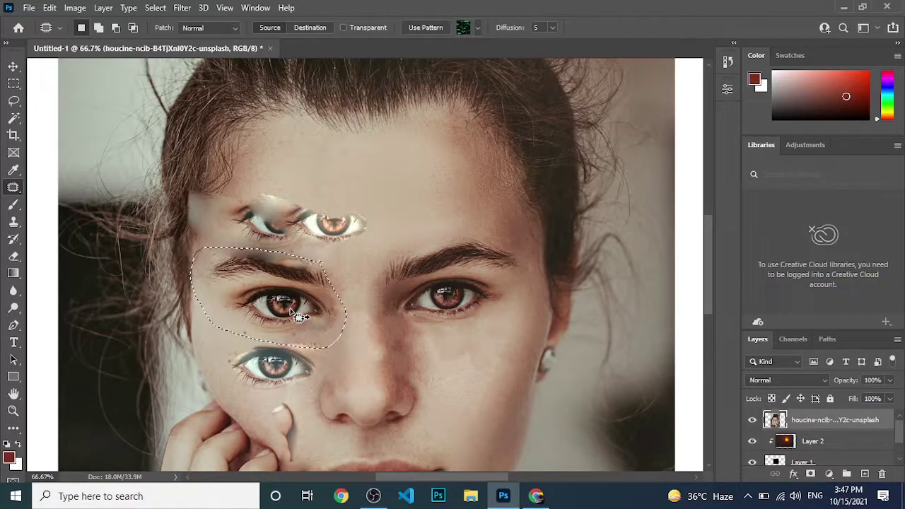
pyautogui.moveTo(294, 310); pyautogui.dragTo(491, 387)
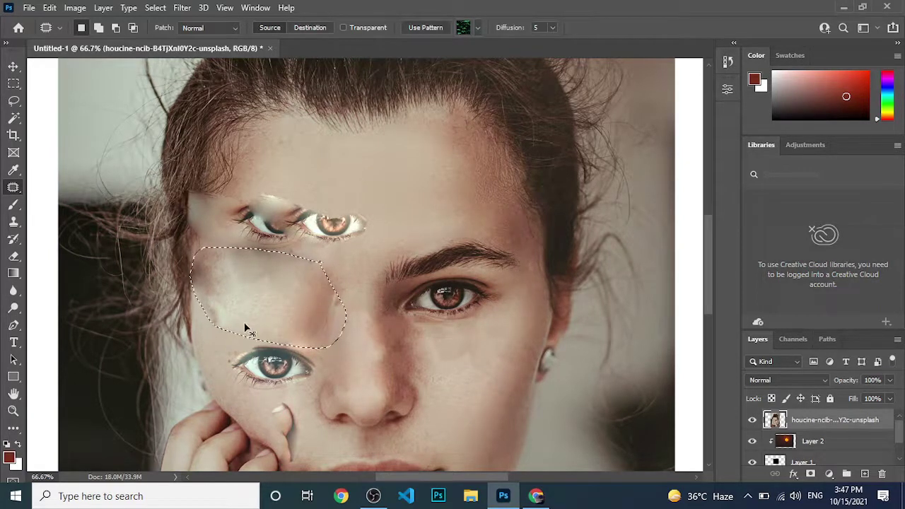
# Undo the eye patch and the pasted extra eyes.
pyautogui.hotkey('ctrl', 'z')
pyautogui.hotkey('ctrl', 'd')
pyautogui.hotkey('ctrl', 'z')
pyautogui.hotkey('ctrl', 'z')
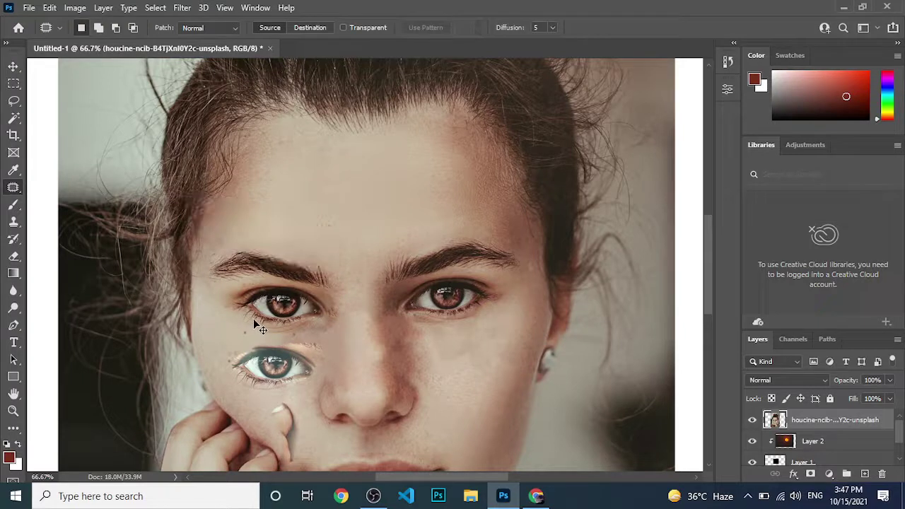
pyautogui.hotkey('ctrl', 'z')
# Patch the left eye, brow and temple with forehead skin, then zoom out and deselect.
pyautogui.moveTo(335, 255)
pyautogui.mouseDown()
pyautogui.moveTo(275, 377)
pyautogui.moveTo(333, 261)
pyautogui.mouseUp()
pyautogui.moveTo(291, 338); pyautogui.dragTo(380, 212)
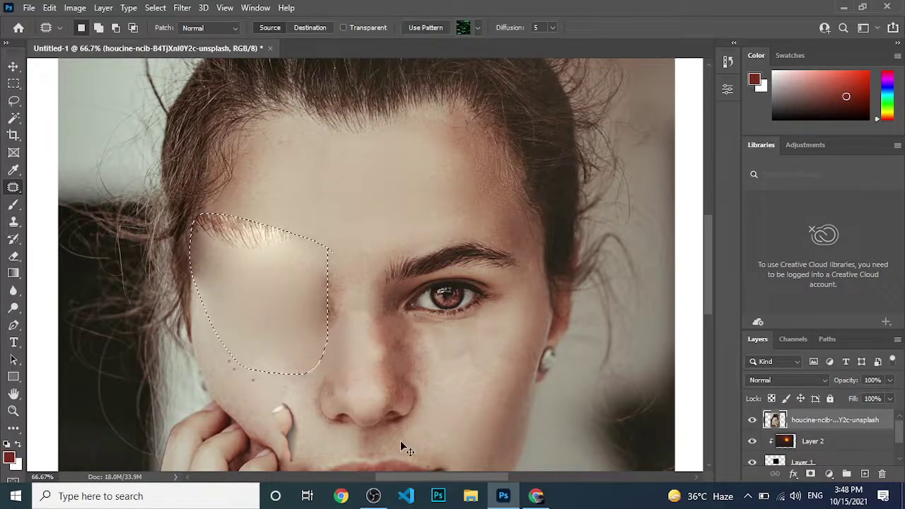
pyautogui.hotkey('ctrl', '-')
pyautogui.hotkey('ctrl', '-')
pyautogui.hotkey('ctrl', 'd')
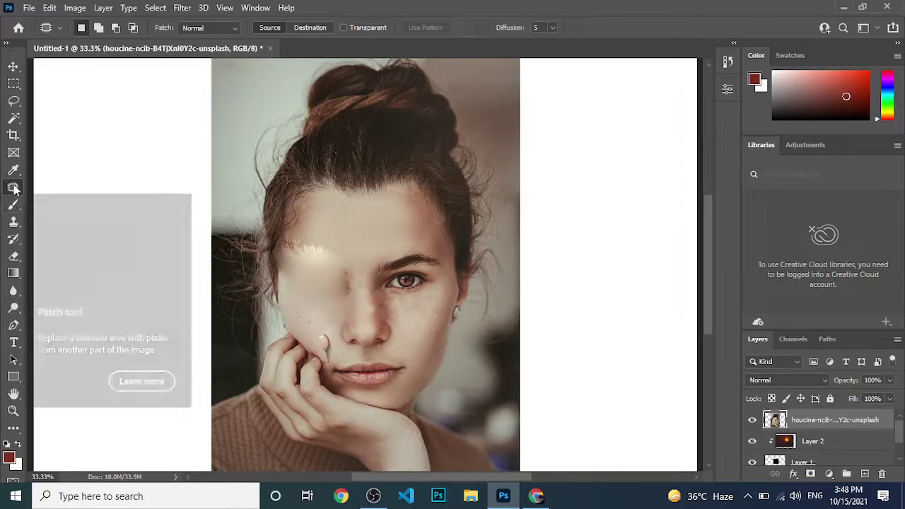
pyautogui.moveTo(14, 186)
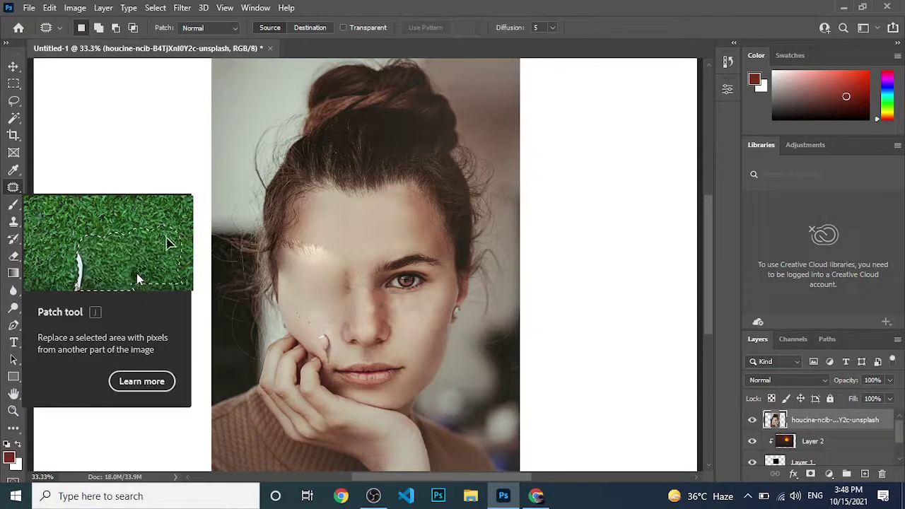
# Switch to the Brush Tool, scribble a red mark on the forehead, and bring up Brush Settings.
pyautogui.click(12, 209)
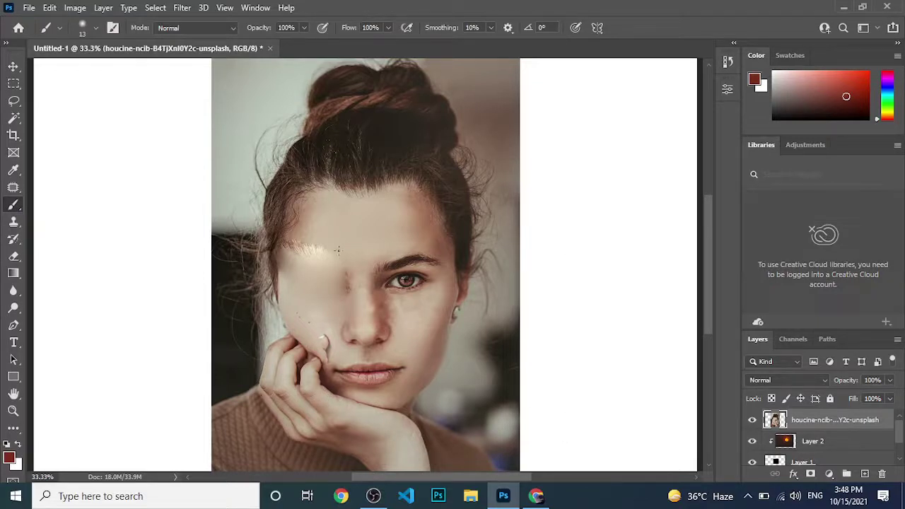
pyautogui.moveTo(338, 250)
pyautogui.mouseDown()
pyautogui.moveTo(326, 293)
pyautogui.moveTo(343, 252)
pyautogui.mouseUp()
pyautogui.press('F5')
pyautogui.click(51, 28)
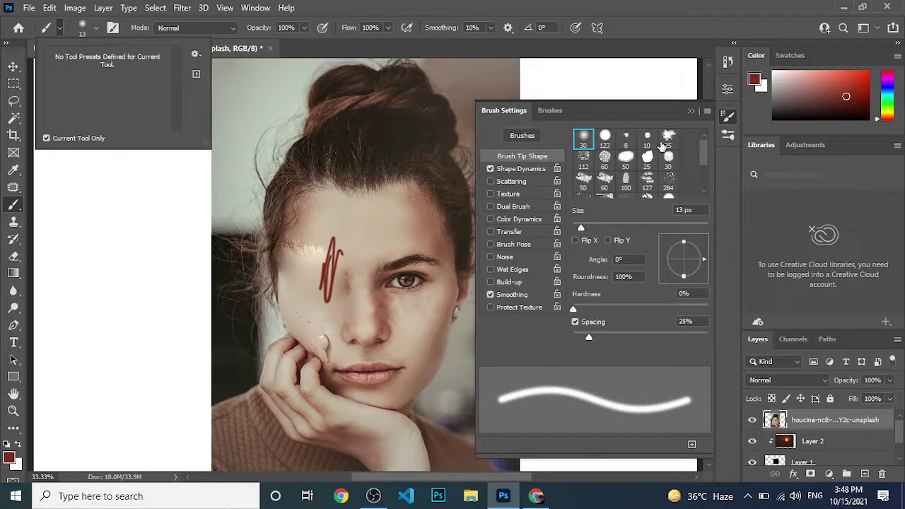
# Choose the 120 px brush tip and paint a large red stroke across the face.
pyautogui.click(703, 154)
pyautogui.moveTo(704, 154); pyautogui.dragTo(705, 178)
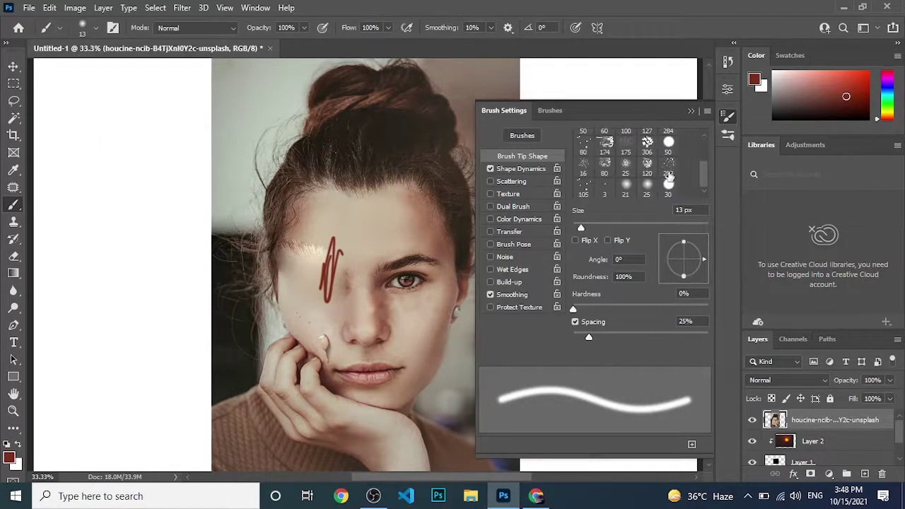
pyautogui.click(644, 166)
pyautogui.moveTo(391, 221)
pyautogui.mouseDown()
pyautogui.moveTo(309, 309)
pyautogui.moveTo(320, 276)
pyautogui.mouseUp()
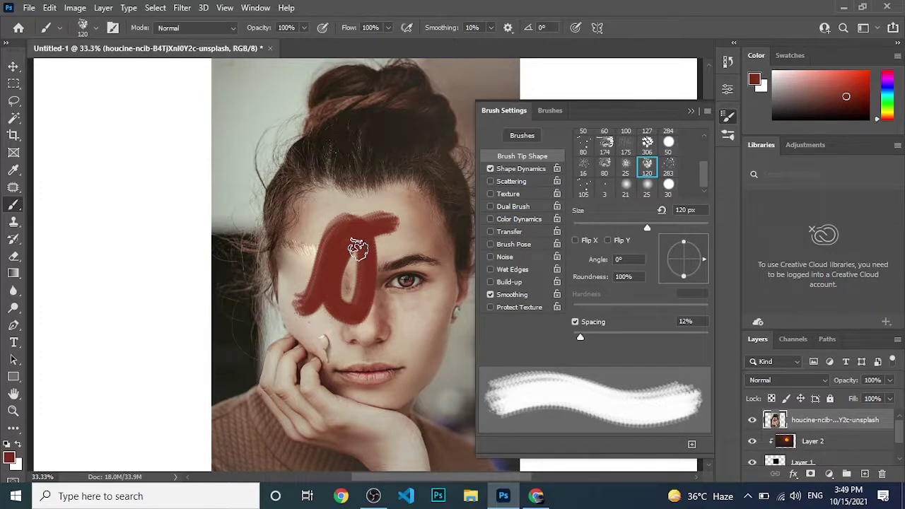
# Enable Scattering, Texture and Dual Brush and paint more red strokes across the face.
pyautogui.click(500, 182)
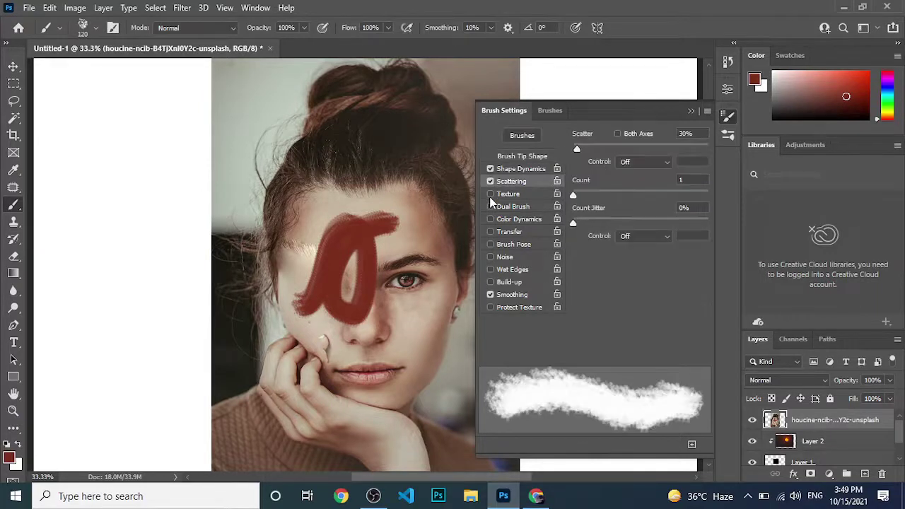
pyautogui.click(490, 193)
pyautogui.click(490, 207)
pyautogui.moveTo(388, 205)
pyautogui.mouseDown()
pyautogui.moveTo(350, 290)
pyautogui.moveTo(331, 259)
pyautogui.moveTo(387, 245)
pyautogui.moveTo(407, 290)
pyautogui.moveTo(393, 300)
pyautogui.moveTo(384, 259)
pyautogui.moveTo(411, 259)
pyautogui.moveTo(430, 300)
pyautogui.moveTo(424, 283)
pyautogui.mouseUp()
pyautogui.press('F5')
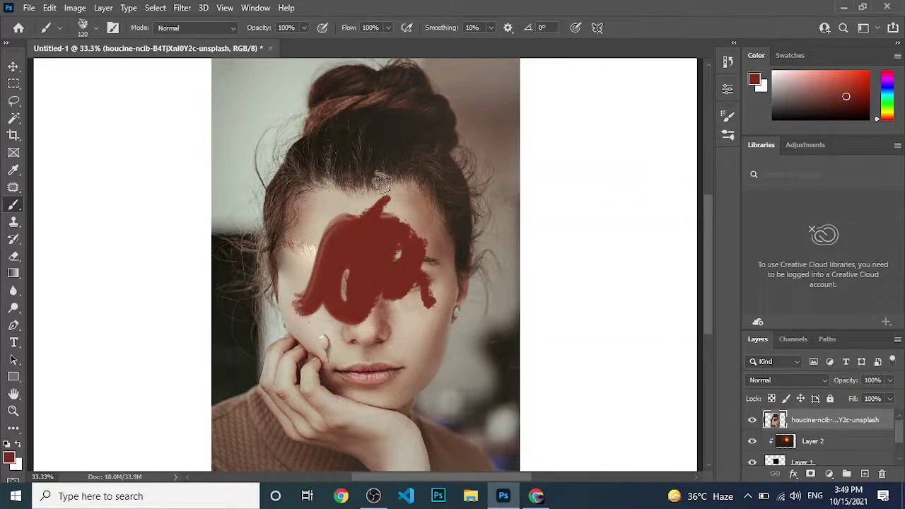
pyautogui.click(13, 222)
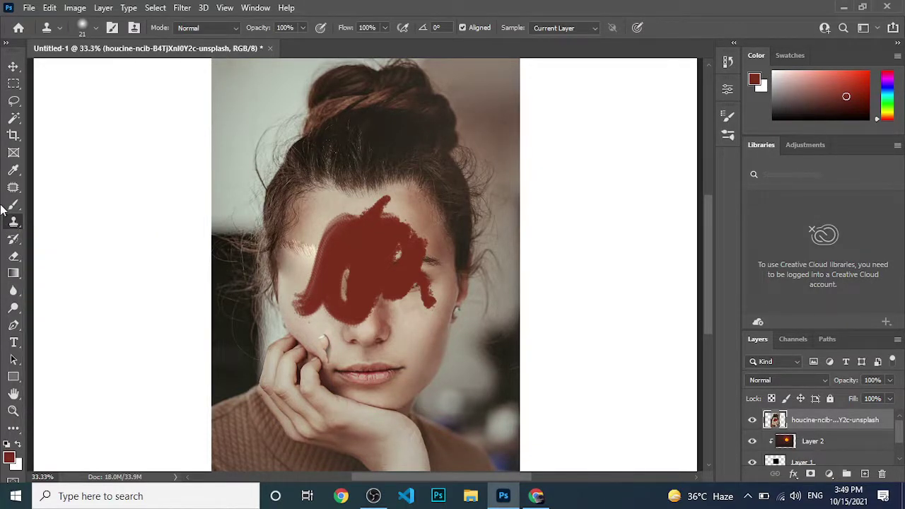
# Cycle through the healing tools and settle on the Clone Stamp Tool.
pyautogui.click(14, 187)
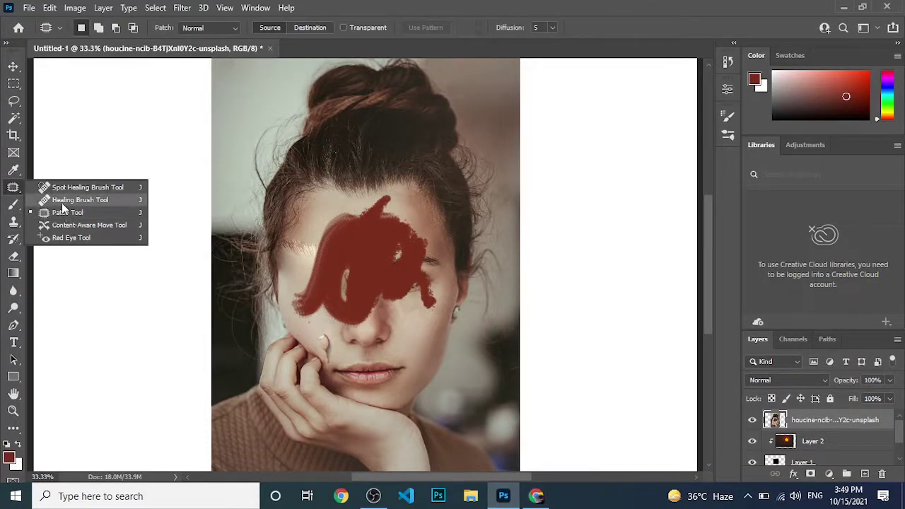
pyautogui.click(62, 203)
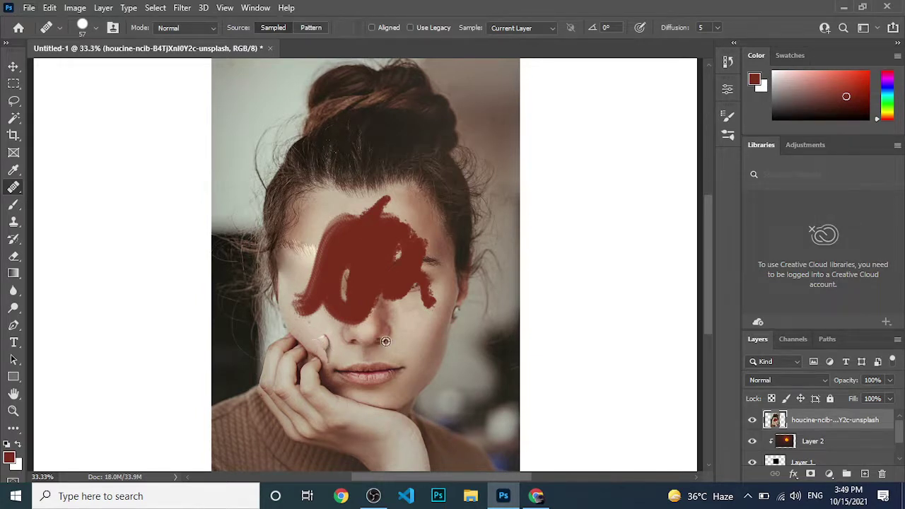
pyautogui.click(14, 223)
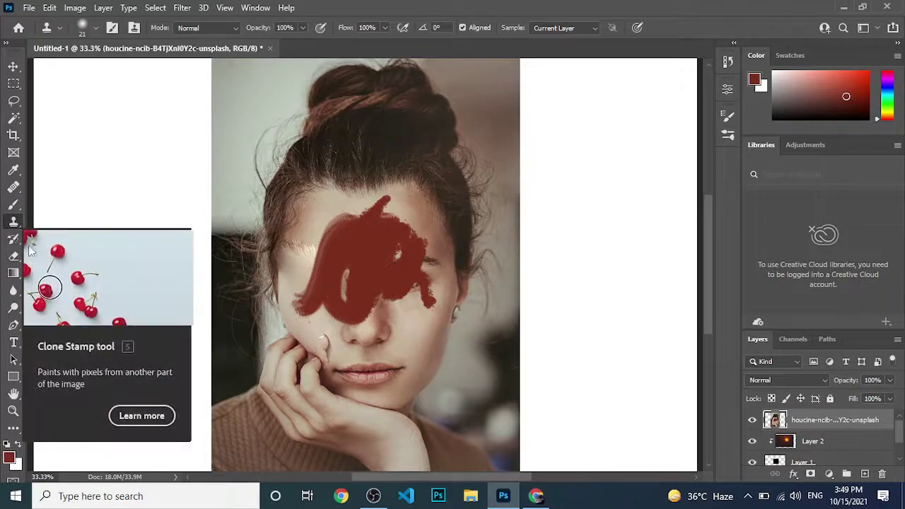
pyautogui.rightClick(21, 225)
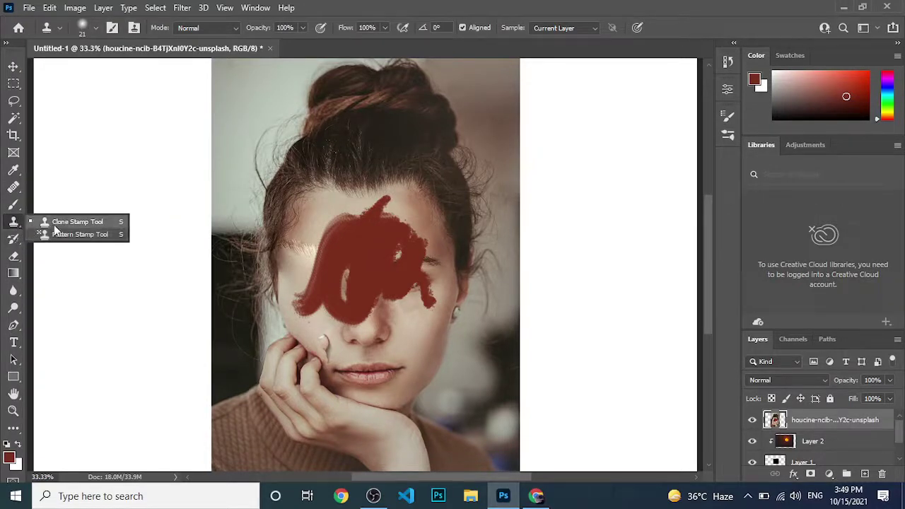
pyautogui.click(57, 223)
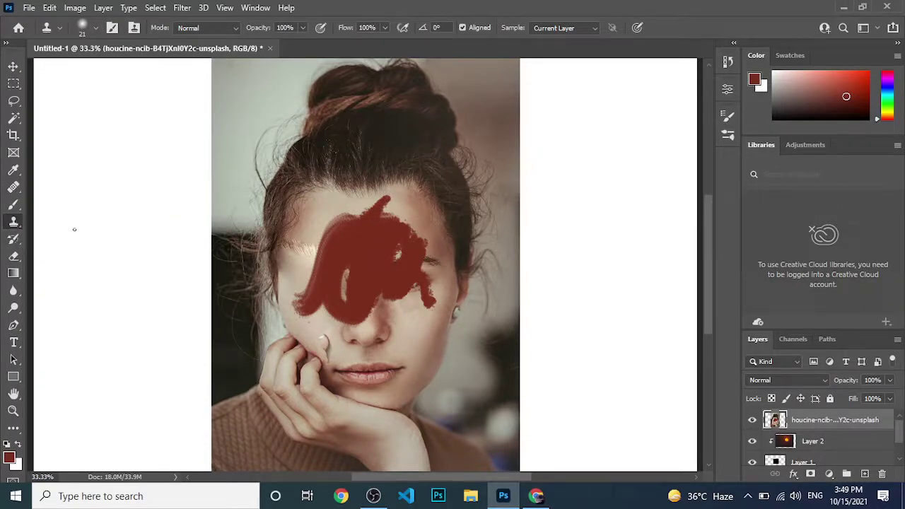
# Set the Clone Stamp brush to 21 px and undo the red paint strokes.
pyautogui.click(96, 28)
pyautogui.moveTo(83, 71); pyautogui.dragTo(108, 72)
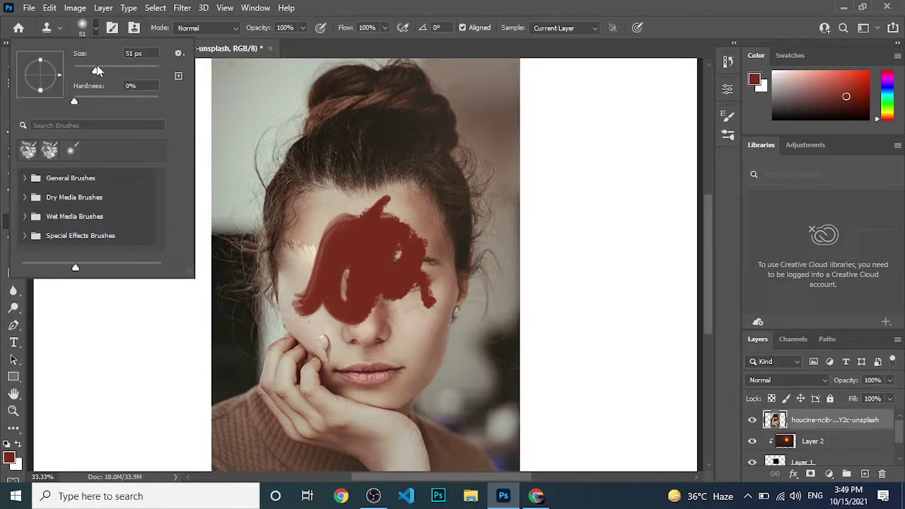
pyautogui.write('21')
pyautogui.press('Return')
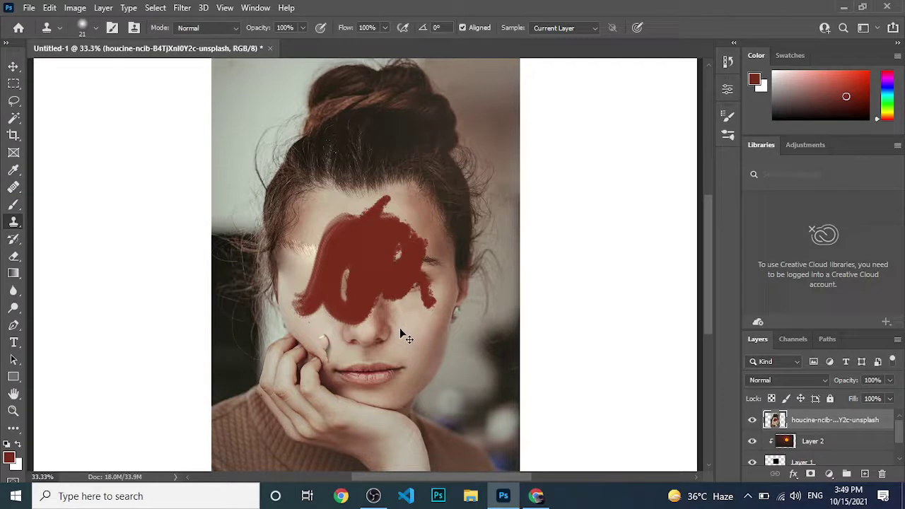
pyautogui.hotkey('ctrl', 'z')
pyautogui.hotkey('ctrl', 'z')
pyautogui.hotkey('ctrl', 'z')
pyautogui.hotkey('ctrl', 'z')
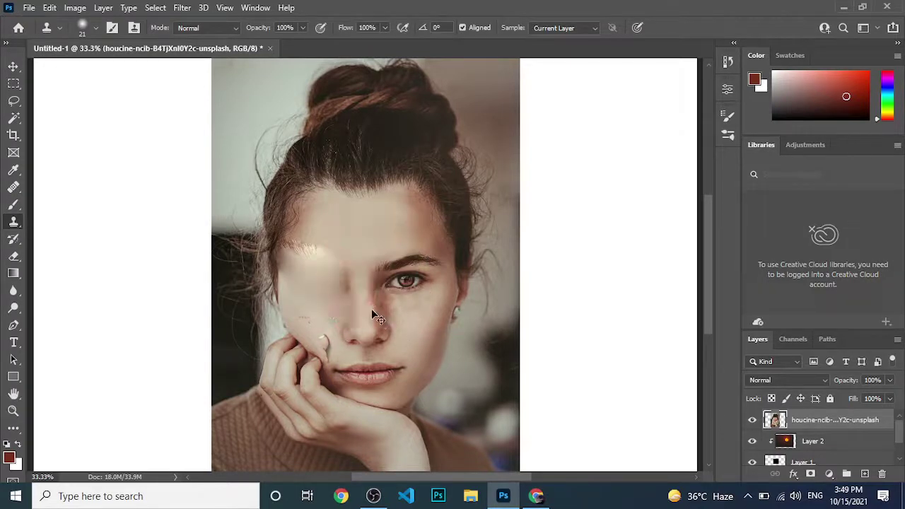
pyautogui.hotkey('ctrl', 'z')
pyautogui.hotkey('ctrl', 'z')
pyautogui.hotkey('ctrl', 'z')
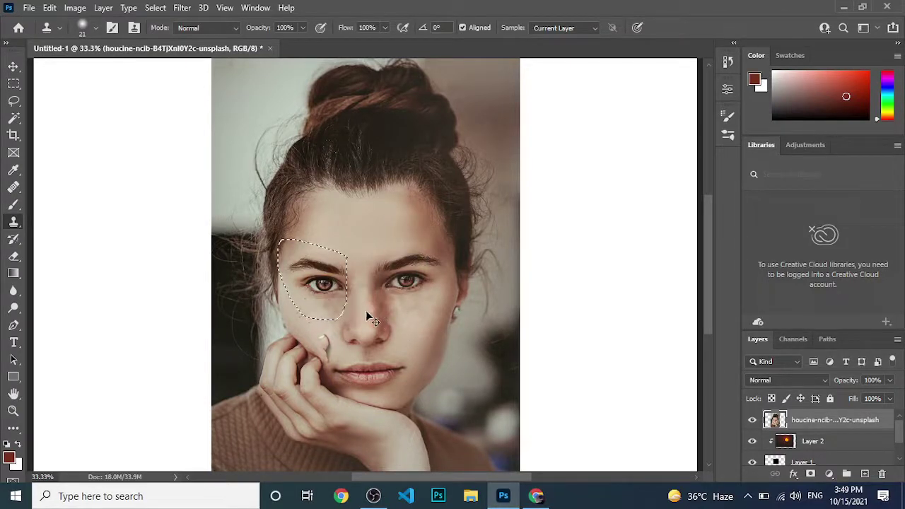
pyautogui.hotkey('ctrl', 'z')
# Enlarge the Clone Stamp to 89 px and clone clean skin over the dark cheek spot.
pyautogui.click(94, 29)
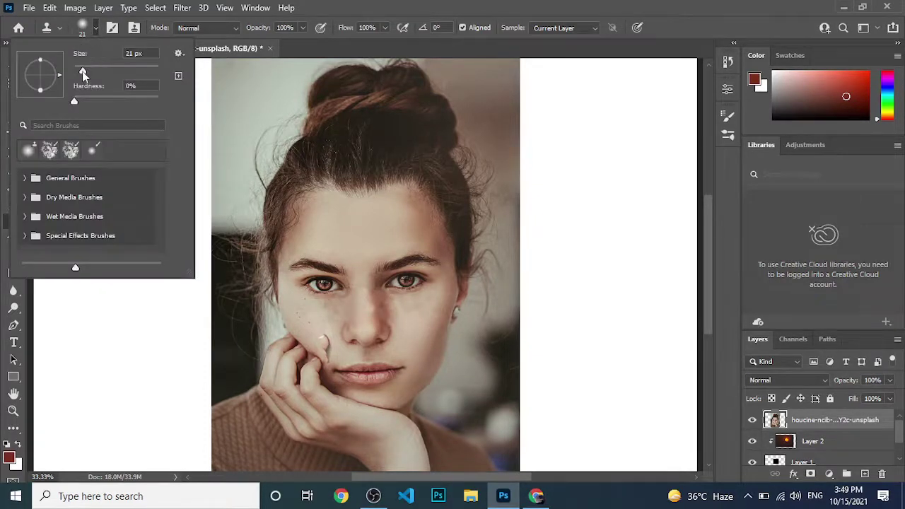
pyautogui.moveTo(83, 72); pyautogui.dragTo(112, 72)
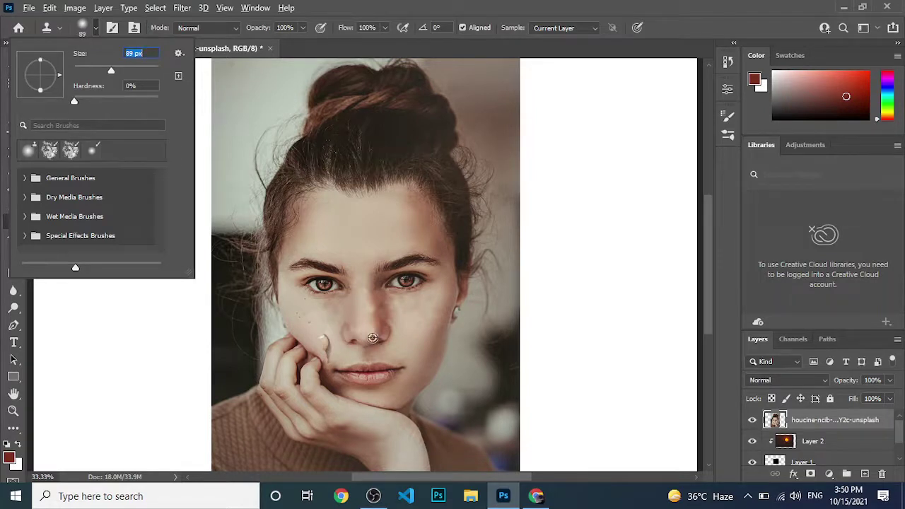
pyautogui.keyDown('alt'); pyautogui.click(328, 321); pyautogui.keyUp('alt')
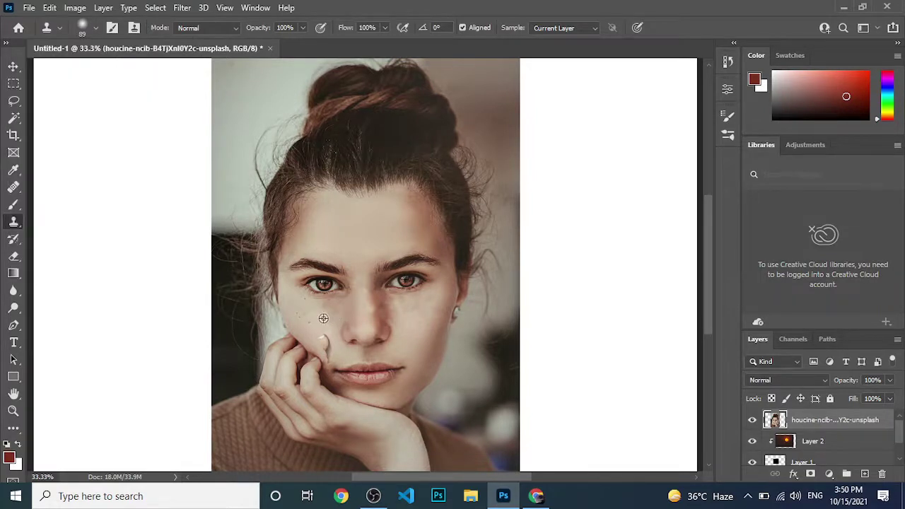
pyautogui.moveTo(325, 338)
pyautogui.mouseDown()
pyautogui.moveTo(328, 352)
pyautogui.moveTo(317, 319)
pyautogui.moveTo(329, 358)
pyautogui.moveTo(319, 333)
pyautogui.mouseUp()
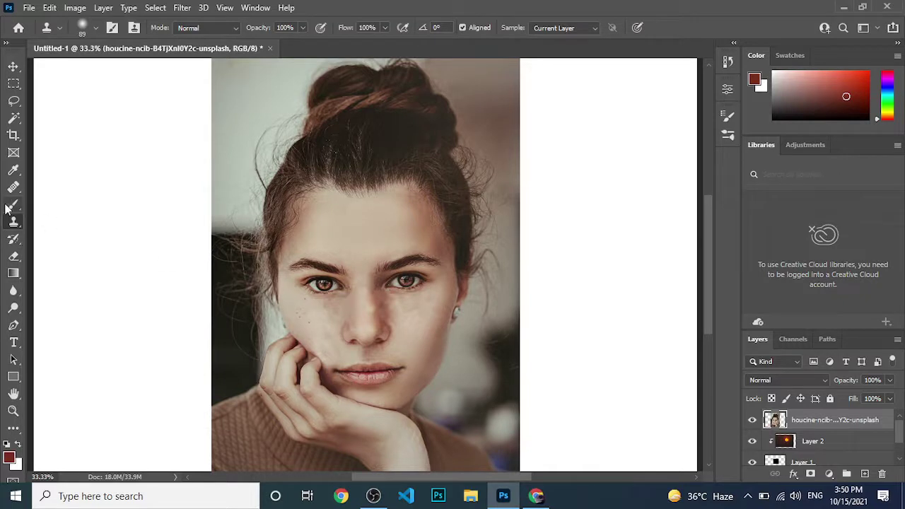
pyautogui.click(12, 239)
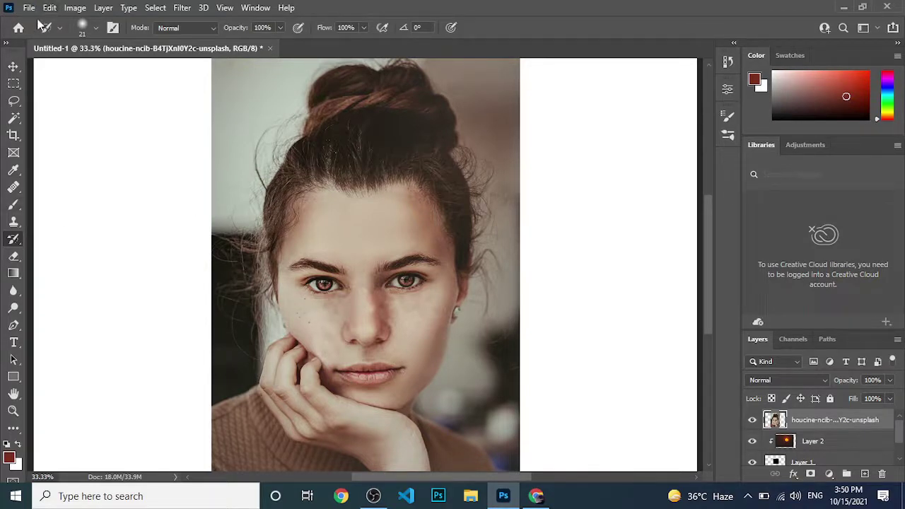
# Set the History Brush to 91 px, paint white strokes across the face, then undo most.
pyautogui.click(95, 28)
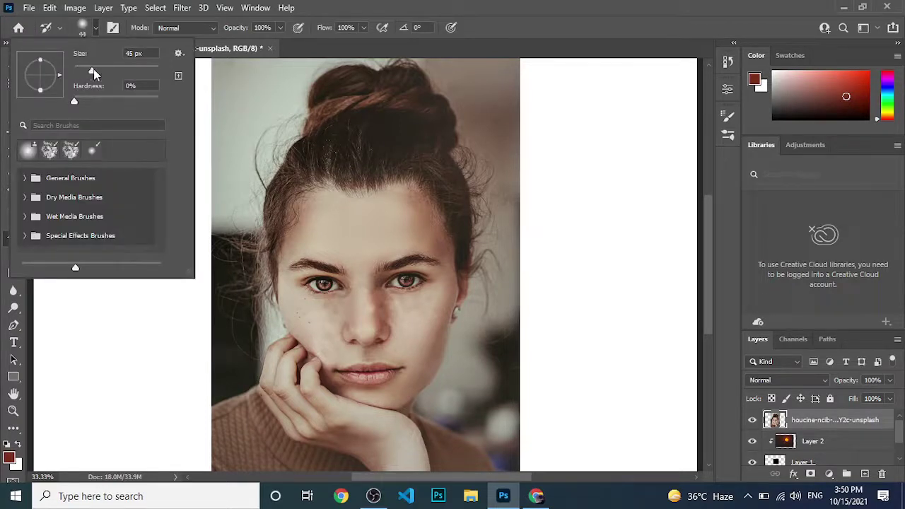
pyautogui.moveTo(82, 72); pyautogui.dragTo(115, 71)
pyautogui.click(311, 308)
pyautogui.moveTo(311, 308)
pyautogui.mouseDown()
pyautogui.moveTo(159, 317)
pyautogui.moveTo(99, 145)
pyautogui.moveTo(559, 245)
pyautogui.moveTo(622, 384)
pyautogui.moveTo(323, 164)
pyautogui.moveTo(372, 220)
pyautogui.mouseUp()
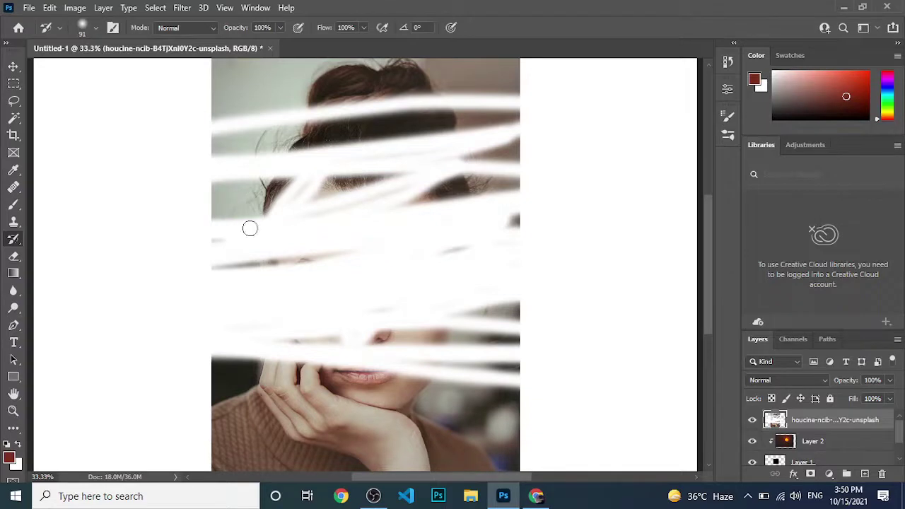
pyautogui.hotkey('ctrl', 'z')
pyautogui.hotkey('ctrl', 'z')
pyautogui.hotkey('ctrl', 'z')
# Browse the File menu without choosing, then paint a vertical white stroke over forehead and eye.
pyautogui.click(28, 8)
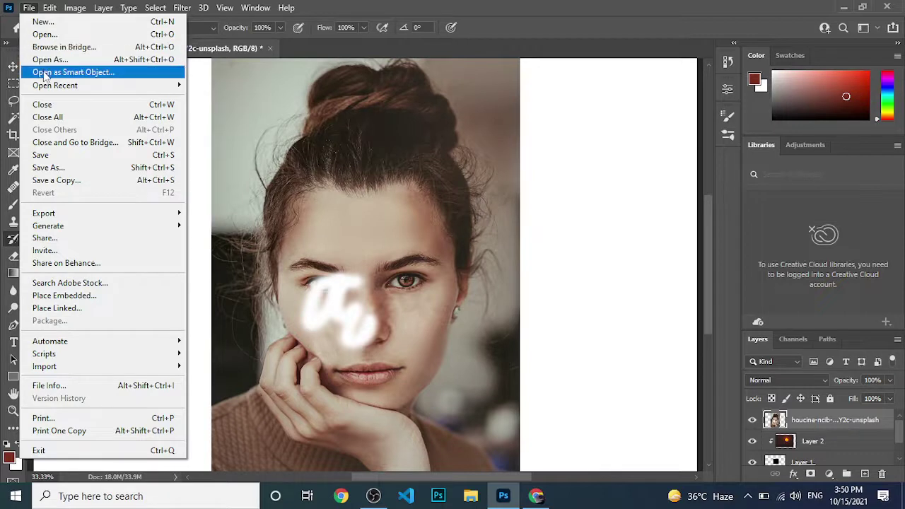
pyautogui.click(551, 343)
pyautogui.moveTo(339, 248); pyautogui.dragTo(354, 283)
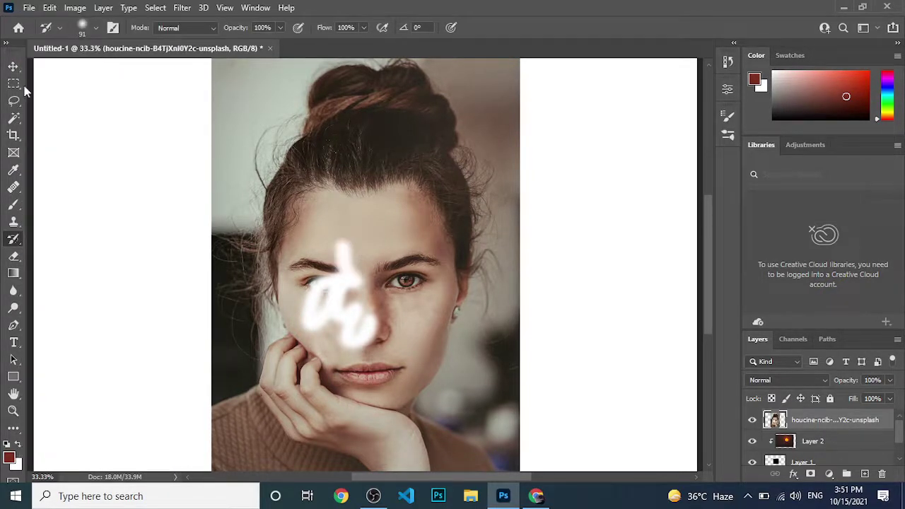
# Shift the photo slightly down and right, then paint a white streak to its left edge.
pyautogui.click(13, 66)
pyautogui.click(29, 8)
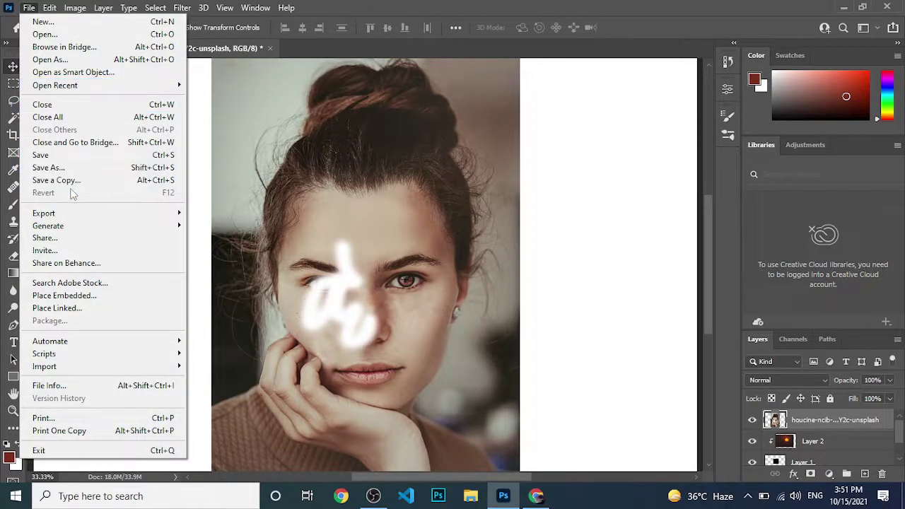
pyautogui.click(362, 221)
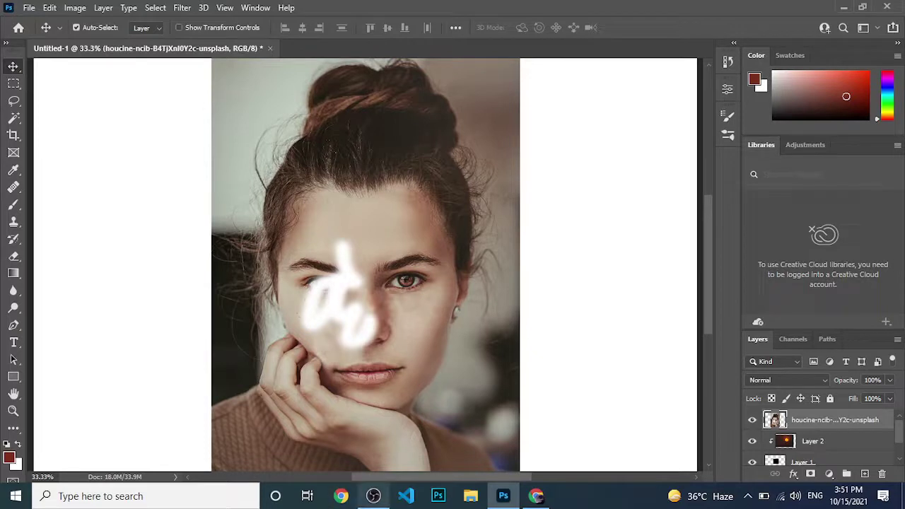
pyautogui.moveTo(357, 316); pyautogui.dragTo(364, 342)
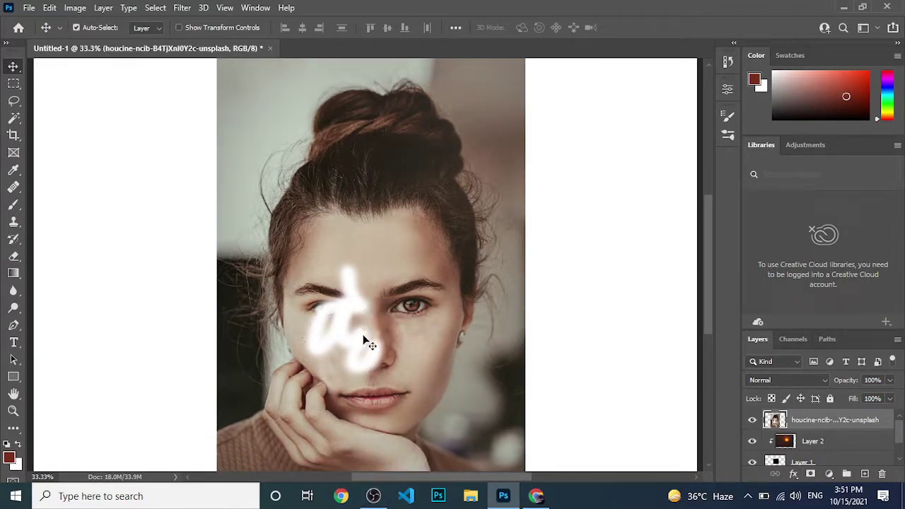
pyautogui.click(13, 241)
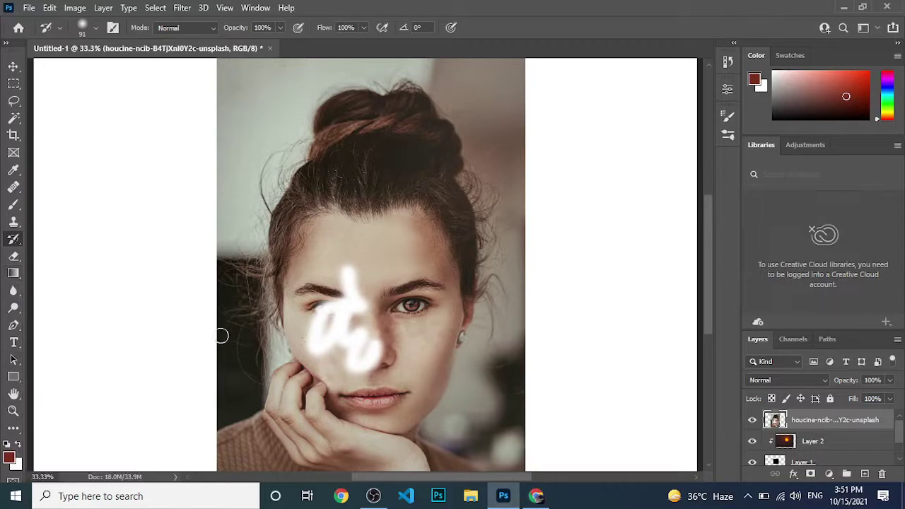
pyautogui.moveTo(150, 324); pyautogui.dragTo(222, 350)
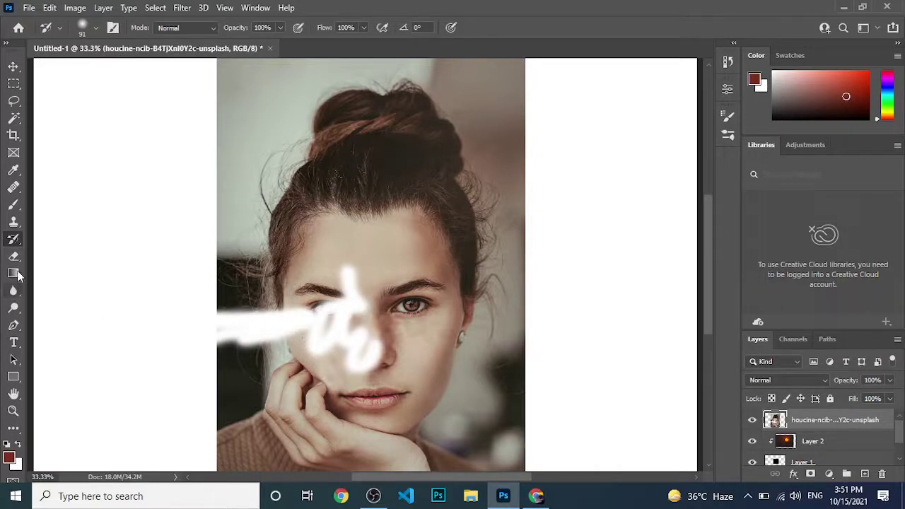
# Pick the Eraser Tool and undo the long white streak and the photo shift.
pyautogui.click(17, 259)
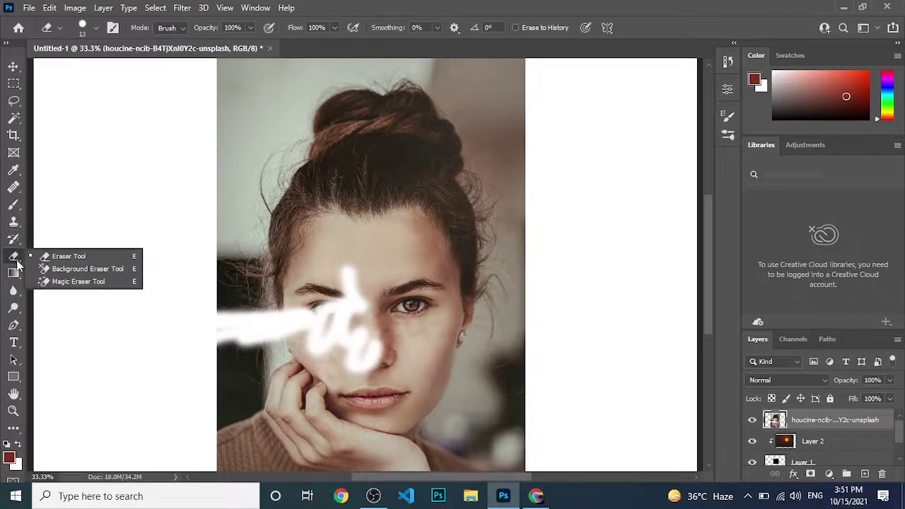
pyautogui.click(321, 152)
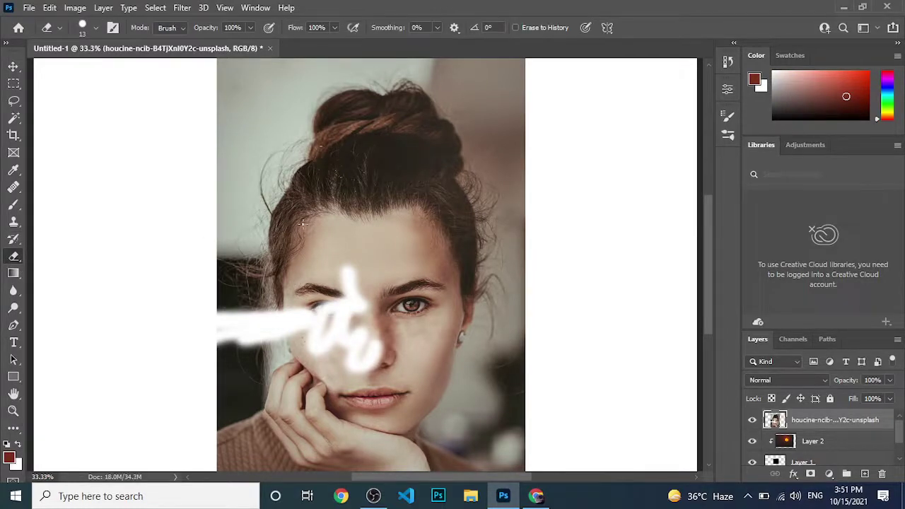
pyautogui.hotkey('ctrl', 'z')
pyautogui.hotkey('ctrl', 'z')
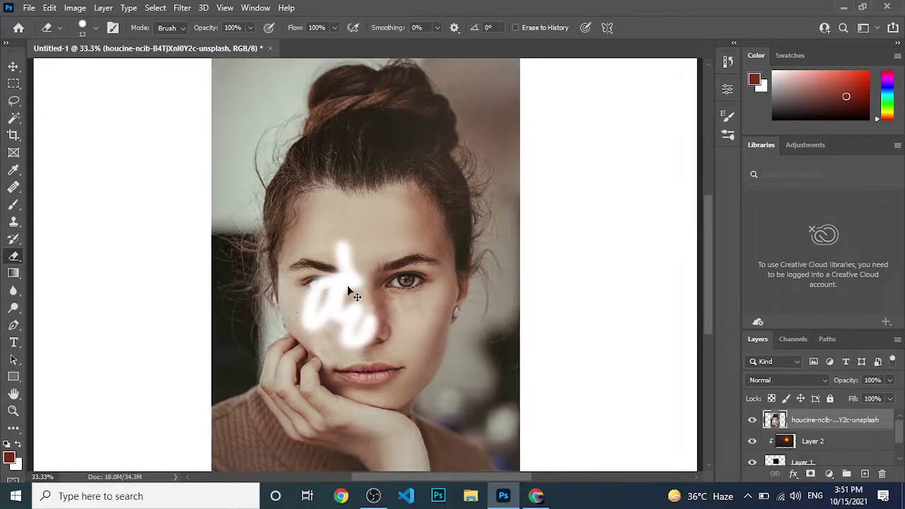
pyautogui.hotkey('ctrl', 'z')
pyautogui.hotkey('ctrl', 'z')
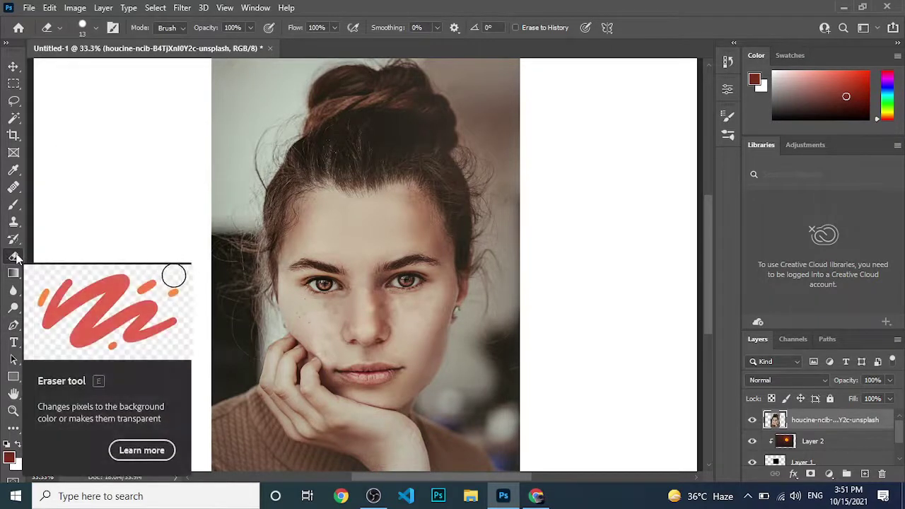
# Set the eraser to 114 px, erase the top-left hair, then undo the erasing.
pyautogui.rightClick(15, 259)
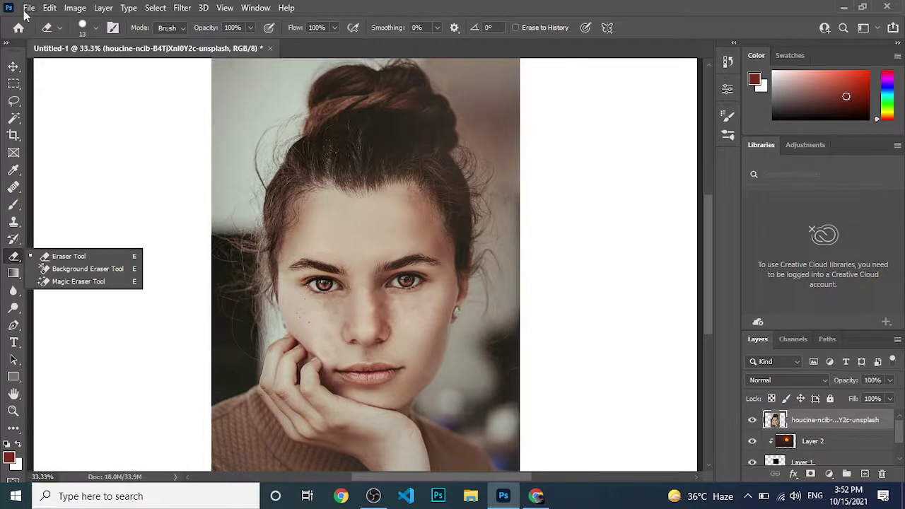
pyautogui.click(97, 28)
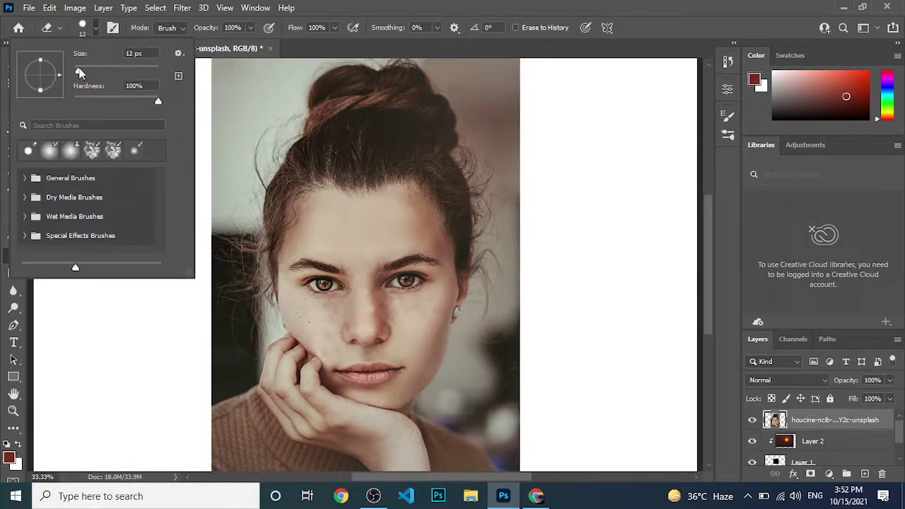
pyautogui.moveTo(77, 71); pyautogui.dragTo(119, 70)
pyautogui.moveTo(239, 95)
pyautogui.mouseDown()
pyautogui.moveTo(198, 139)
pyautogui.moveTo(222, 182)
pyautogui.moveTo(216, 176)
pyautogui.mouseUp()
pyautogui.moveTo(228, 65)
pyautogui.mouseDown()
pyautogui.moveTo(308, 63)
pyautogui.moveTo(232, 212)
pyautogui.moveTo(233, 152)
pyautogui.moveTo(212, 254)
pyautogui.moveTo(258, 226)
pyautogui.moveTo(261, 195)
pyautogui.mouseUp()
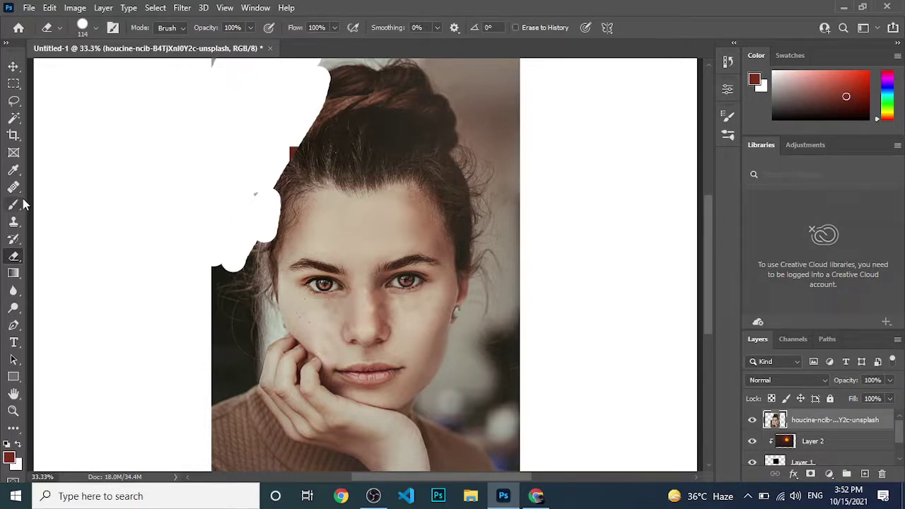
pyautogui.hotkey('ctrl', 'z')
pyautogui.hotkey('ctrl', 'z')
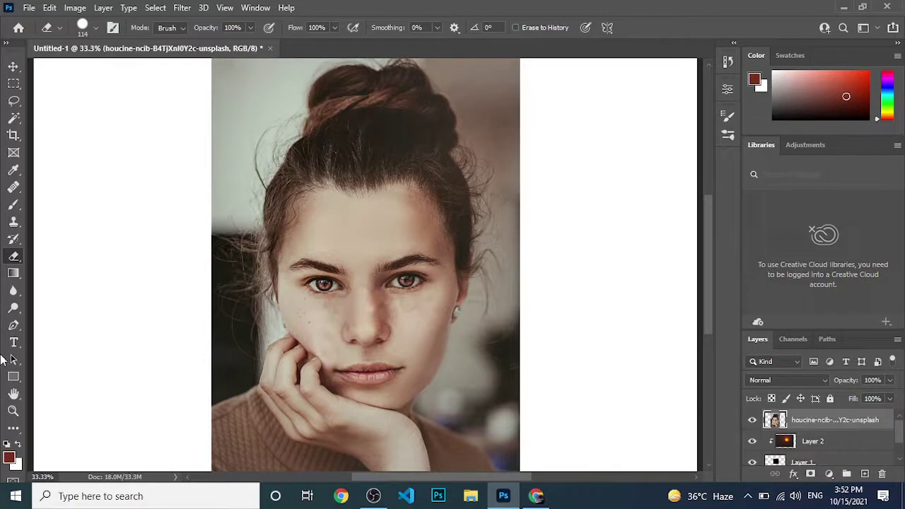
# Switch to the Background Eraser Tool and enlarge it to 154 px.
pyautogui.rightClick(16, 259)
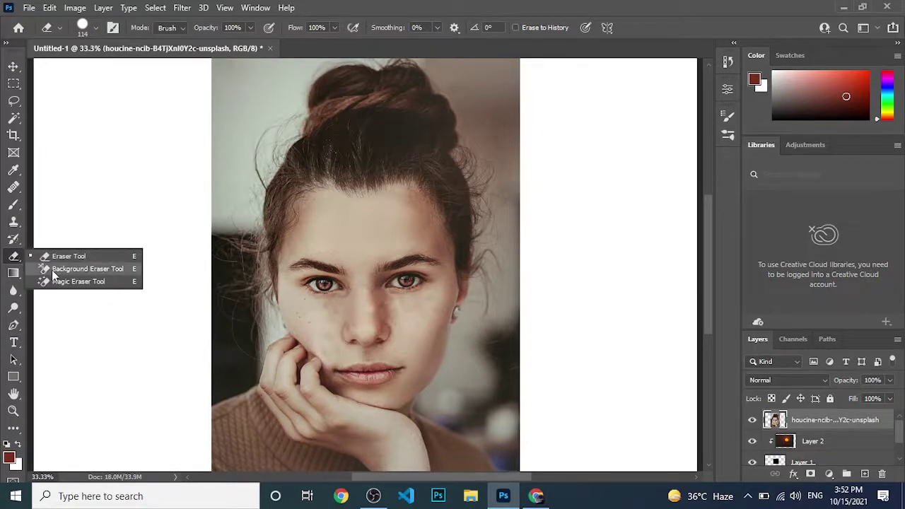
pyautogui.click(53, 270)
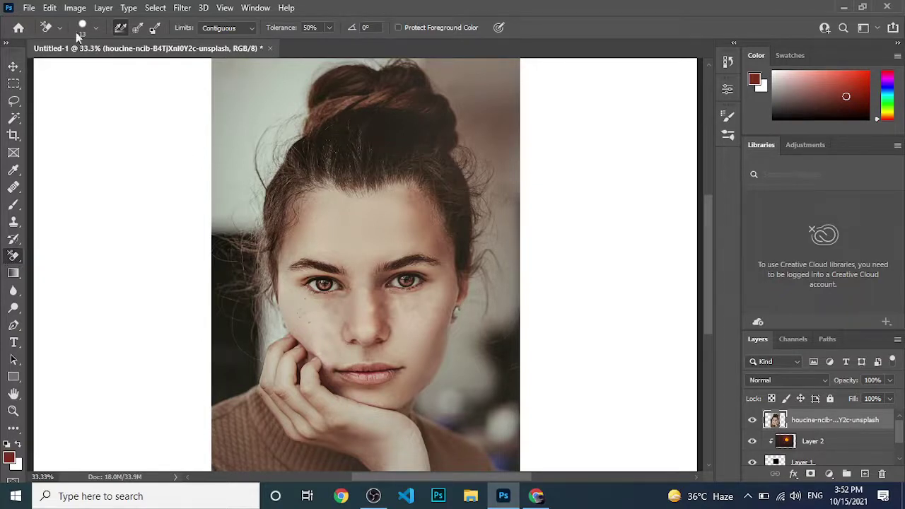
pyautogui.click(95, 29)
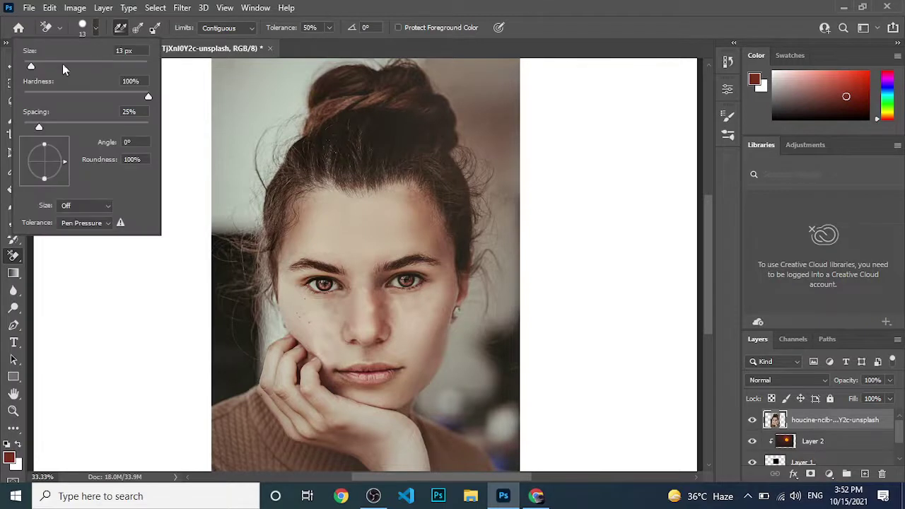
pyautogui.moveTo(34, 67); pyautogui.dragTo(103, 69)
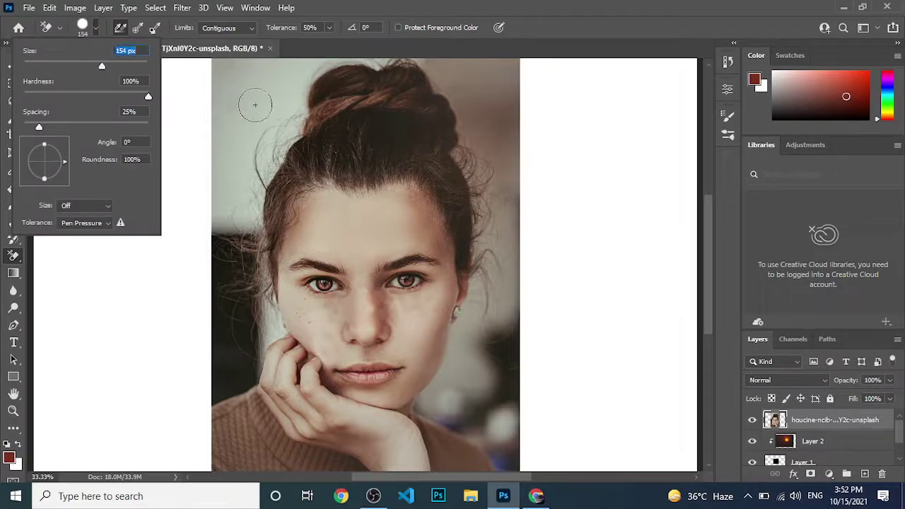
# Erase the background at the photo's top-left and along the left hairline.
pyautogui.moveTo(249, 76)
pyautogui.mouseDown()
pyautogui.moveTo(226, 92)
pyautogui.moveTo(281, 83)
pyautogui.moveTo(255, 97)
pyautogui.moveTo(242, 91)
pyautogui.moveTo(256, 113)
pyautogui.moveTo(281, 117)
pyautogui.moveTo(293, 95)
pyautogui.moveTo(266, 159)
pyautogui.moveTo(291, 122)
pyautogui.moveTo(293, 135)
pyautogui.moveTo(233, 161)
pyautogui.moveTo(237, 180)
pyautogui.moveTo(242, 145)
pyautogui.moveTo(256, 193)
pyautogui.moveTo(271, 191)
pyautogui.moveTo(263, 197)
pyautogui.mouseUp()
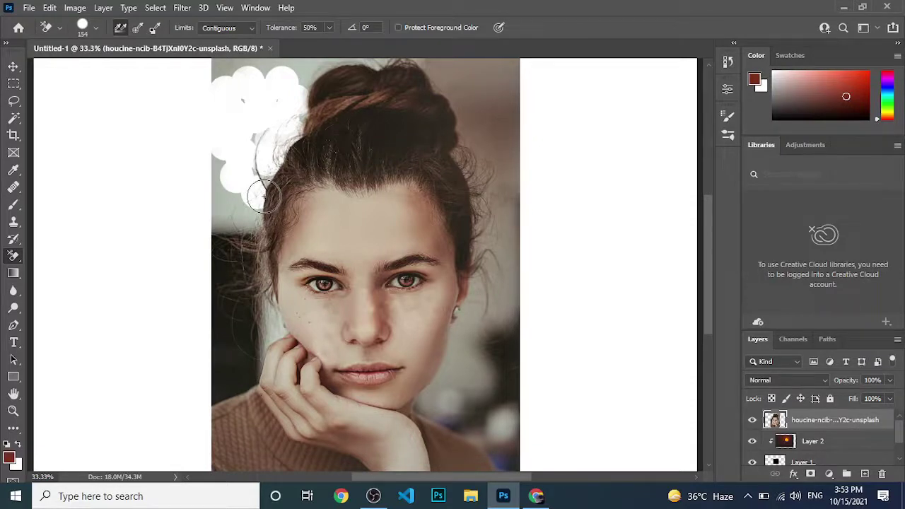
pyautogui.moveTo(264, 197); pyautogui.dragTo(260, 195)
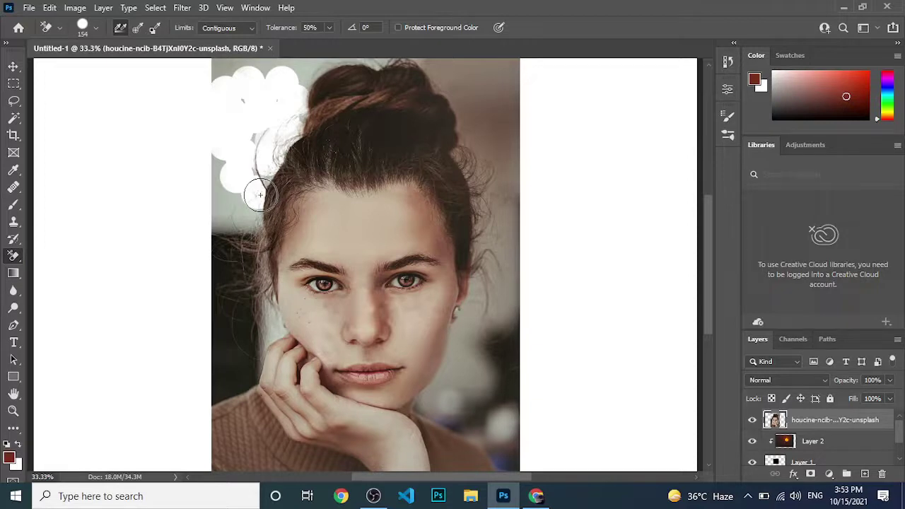
pyautogui.moveTo(260, 195); pyautogui.dragTo(270, 191)
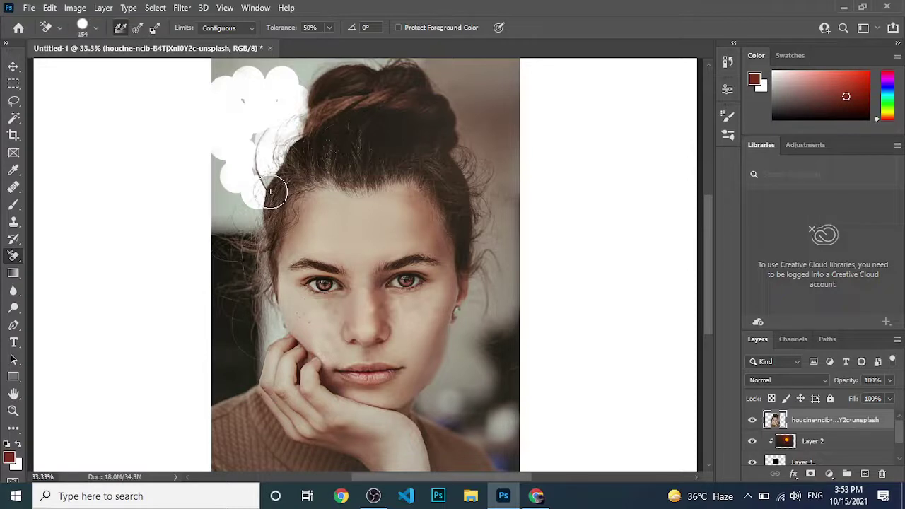
pyautogui.click(271, 192)
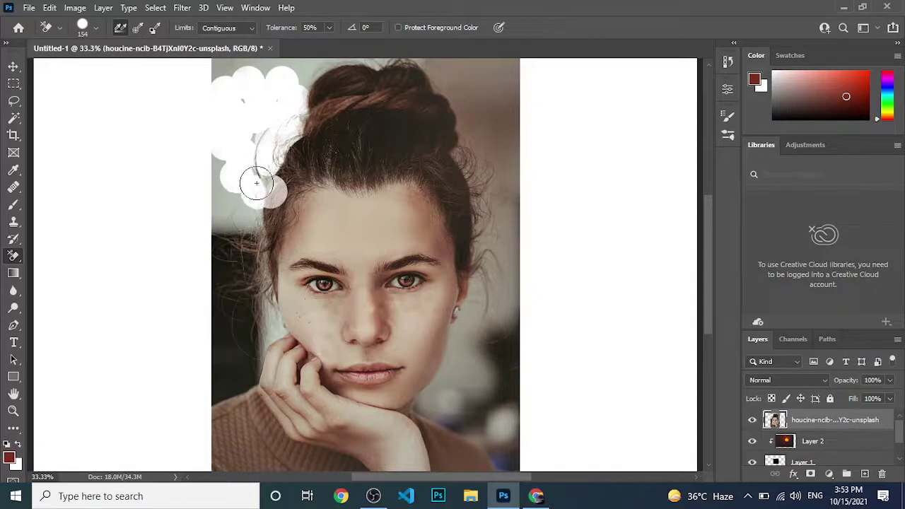
pyautogui.click(272, 190)
# Undo and redo the hairline erasures, then clear the dark background beside her hair.
pyautogui.hotkey('ctrl', 'z')
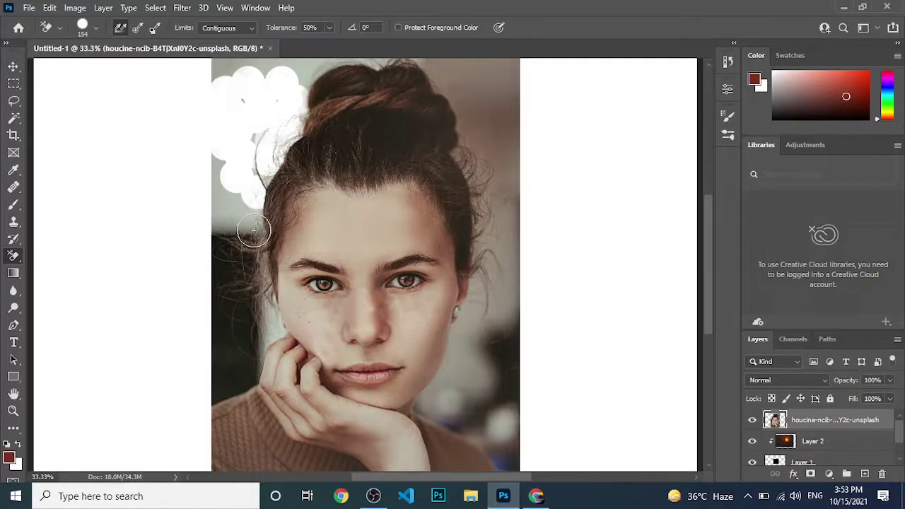
pyautogui.hotkey('ctrl', 'z')
pyautogui.hotkey('ctrl', 'z')
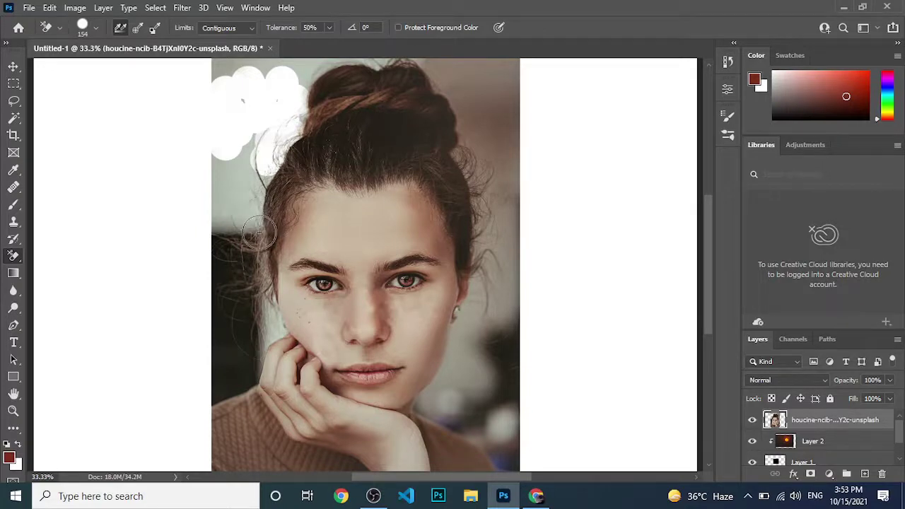
pyautogui.hotkey('ctrl', 'shift', 'z')
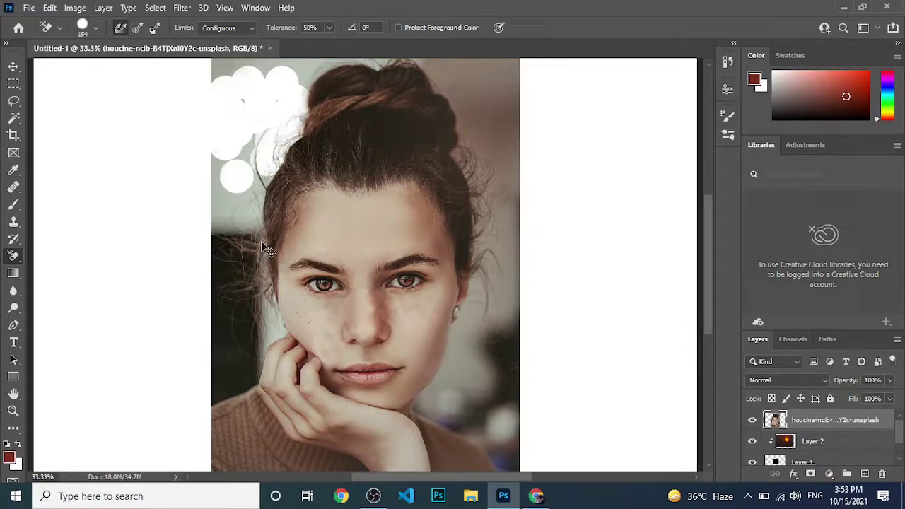
pyautogui.hotkey('ctrl', 'shift', 'z')
pyautogui.hotkey('ctrl', 'shift', 'z')
pyautogui.hotkey('ctrl', 'shift', 'z')
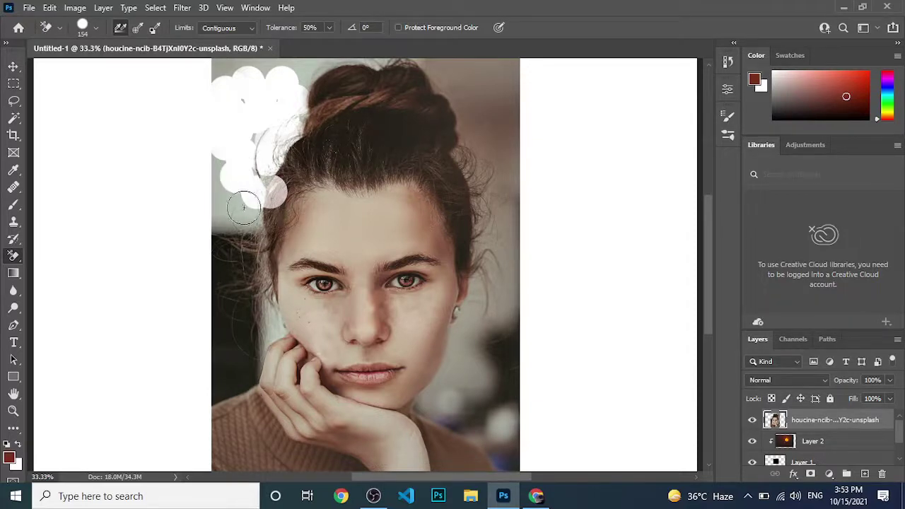
pyautogui.moveTo(243, 207)
pyautogui.mouseDown()
pyautogui.moveTo(252, 202)
pyautogui.moveTo(226, 219)
pyautogui.moveTo(209, 194)
pyautogui.moveTo(219, 176)
pyautogui.moveTo(218, 198)
pyautogui.moveTo(214, 113)
pyautogui.moveTo(250, 87)
pyautogui.moveTo(299, 85)
pyautogui.moveTo(292, 121)
pyautogui.moveTo(259, 132)
pyautogui.mouseUp()
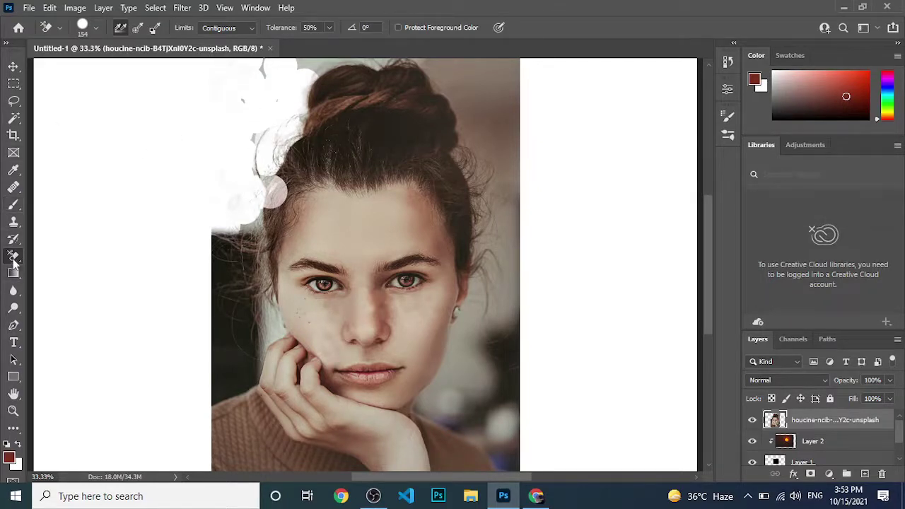
# With the Magic Eraser, erase the brown backdrop around the bun, the dark areas right of the chin, and left of the face.
pyautogui.rightClick(13, 258)
pyautogui.click(51, 282)
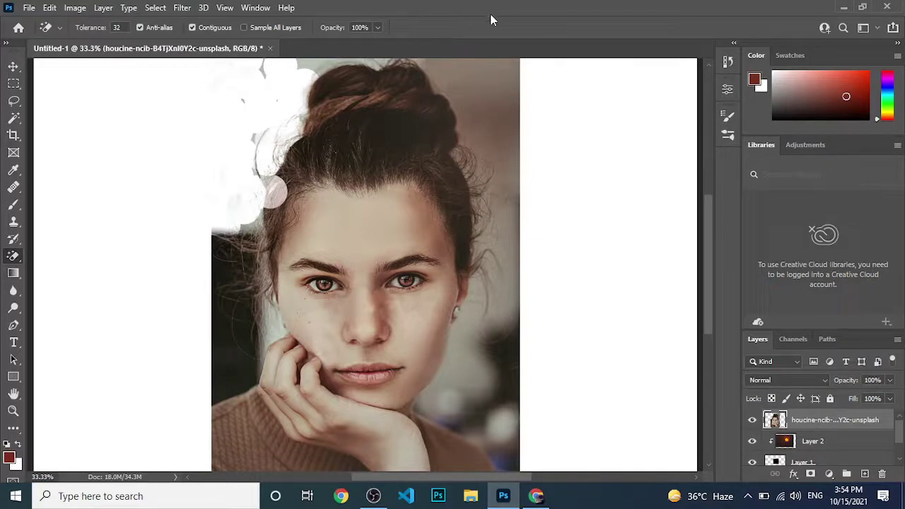
pyautogui.click(495, 79)
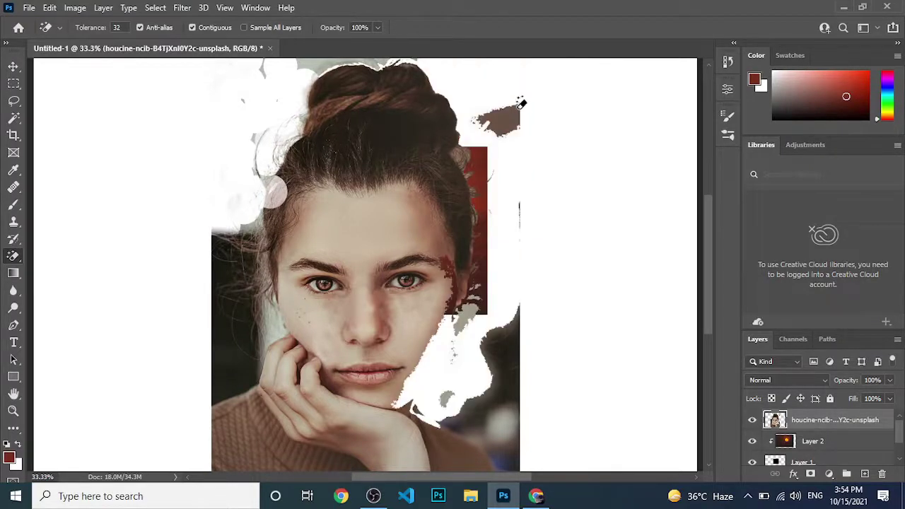
pyautogui.click(507, 119)
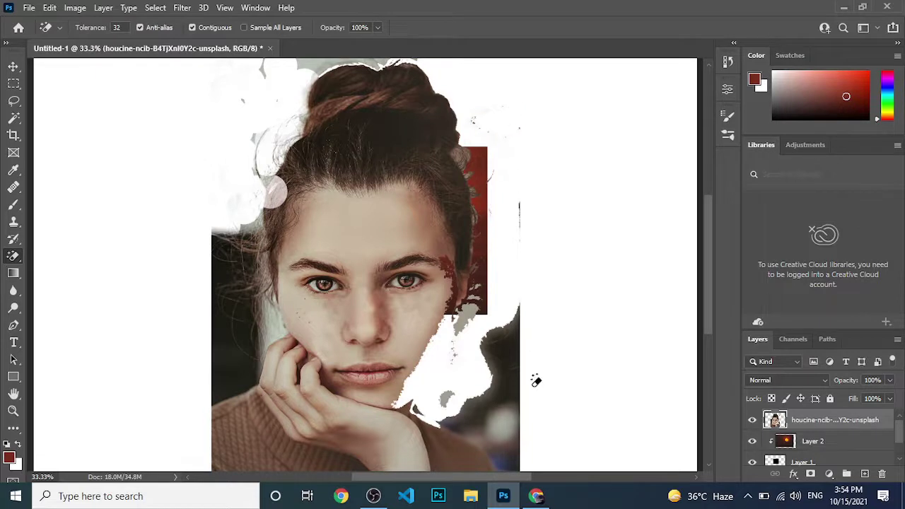
pyautogui.click(517, 364)
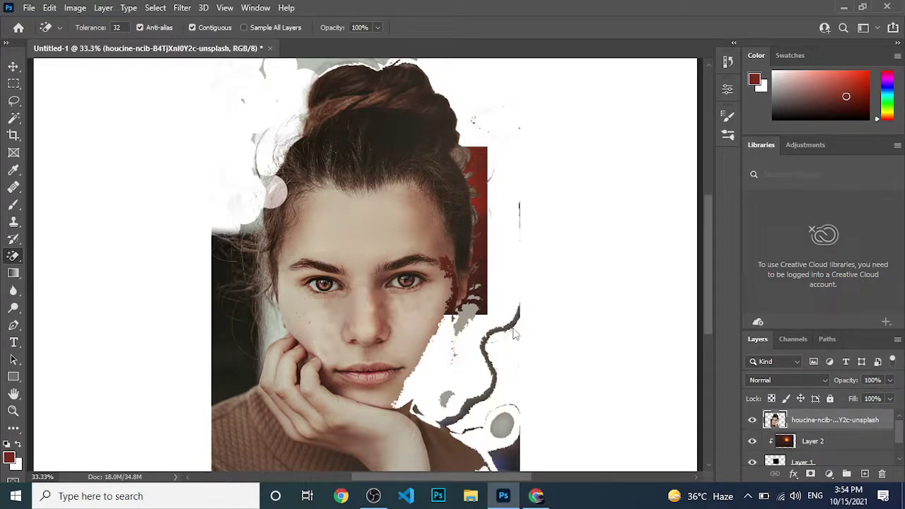
pyautogui.click(513, 332)
pyautogui.click(245, 354)
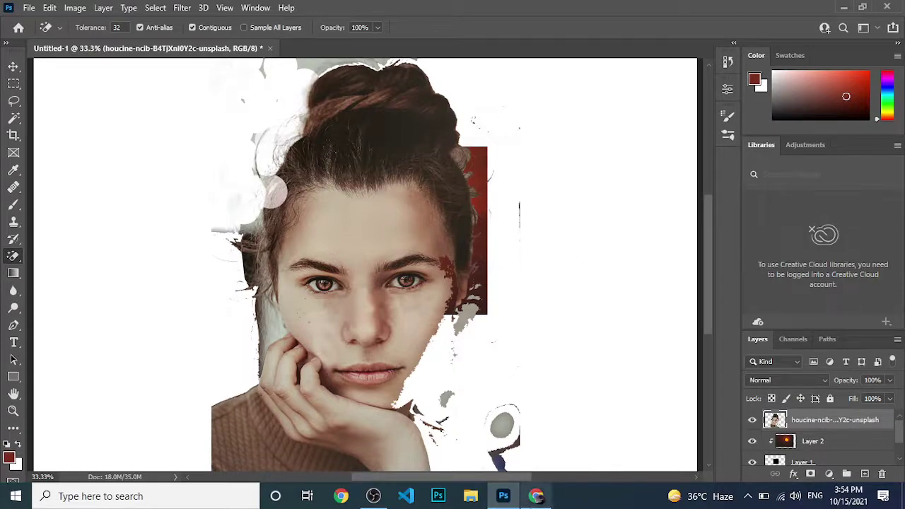
# Replace the Unsplash 'pimple face' search with 'color bgpicture' and run it.
pyautogui.click(536, 496)
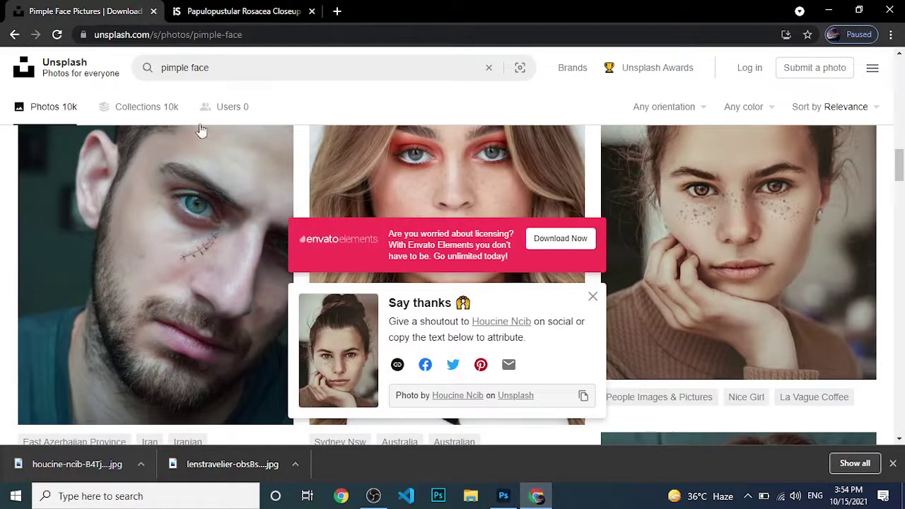
pyautogui.click(220, 67)
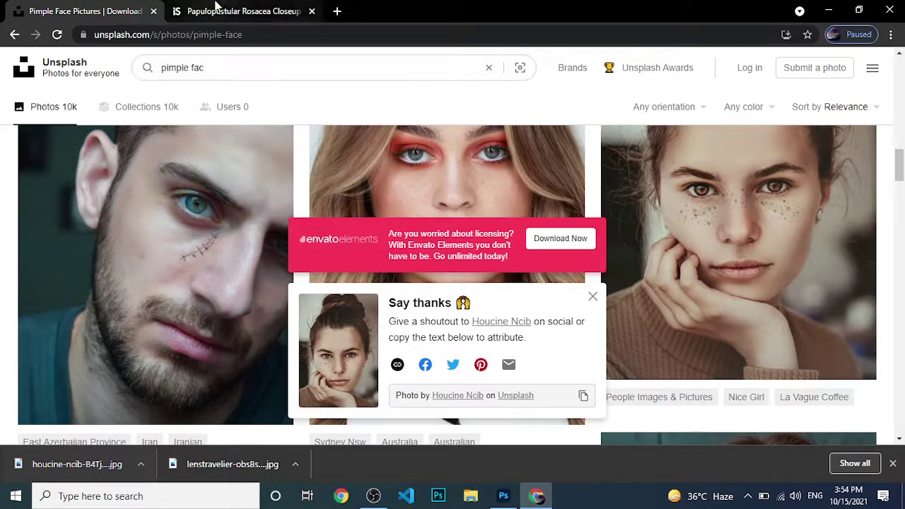
pyautogui.press('BackSpace')
pyautogui.press('BackSpace')
pyautogui.press('BackSpace')
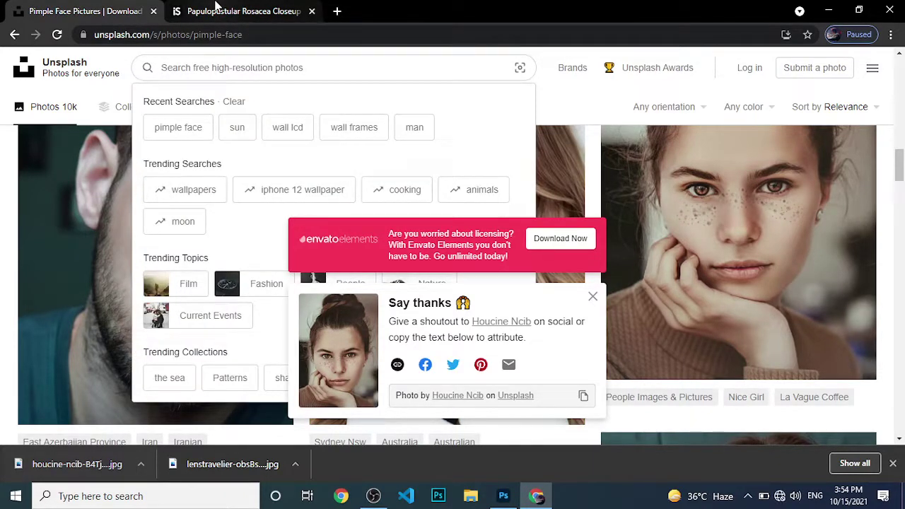
pyautogui.write('color bgpicture')
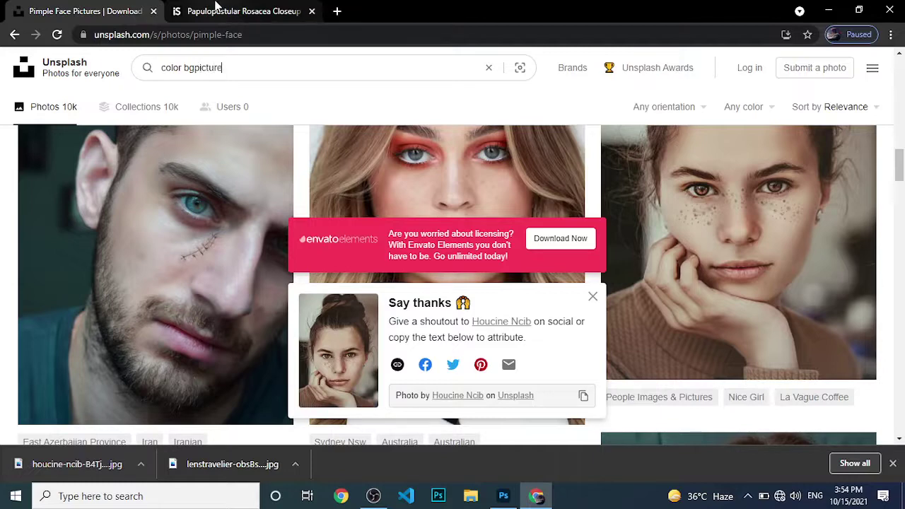
pyautogui.press('Return')
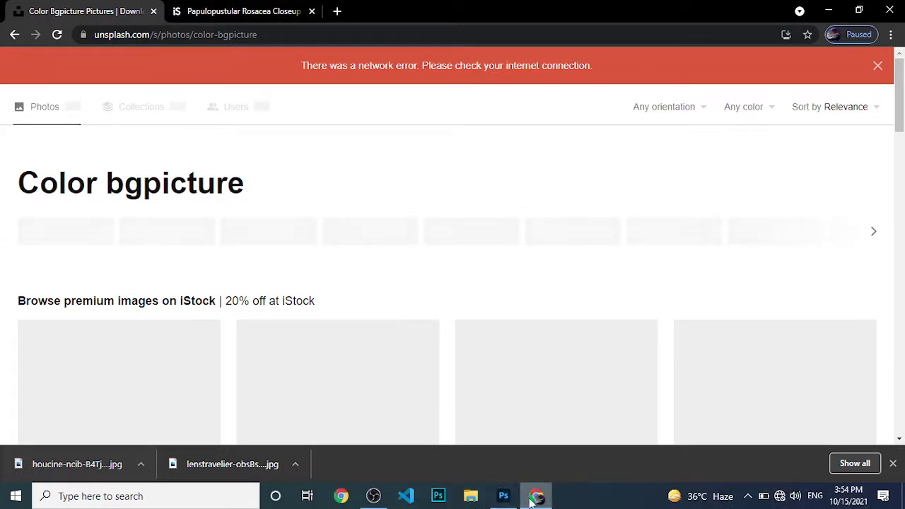
# Back in Photoshop, undo every eraser edit to restore the portrait's full original background.
pyautogui.click(503, 496)
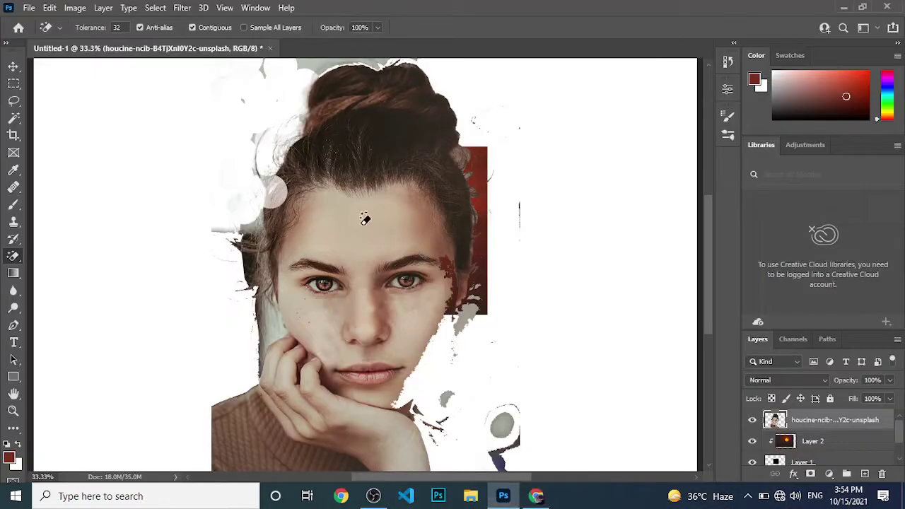
pyautogui.hotkey('ctrl', 'z')
pyautogui.hotkey('ctrl', 'z')
pyautogui.hotkey('ctrl', 'z')
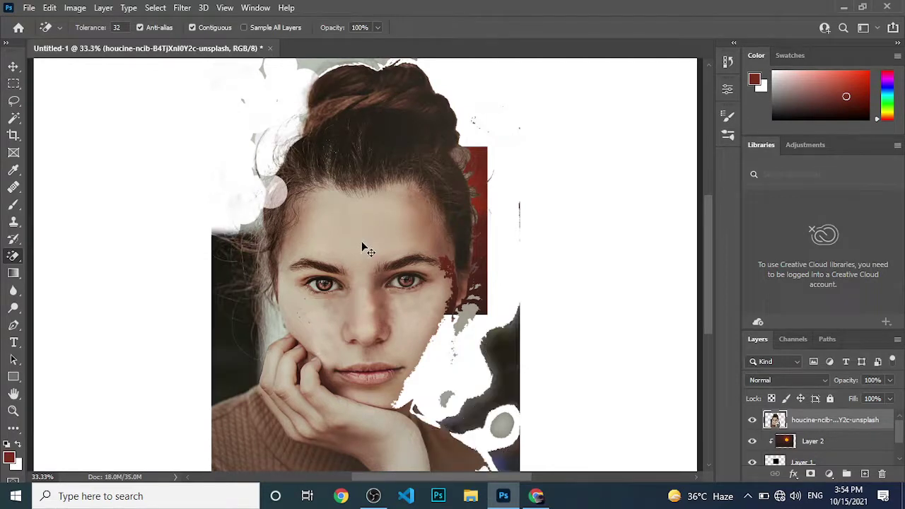
pyautogui.hotkey('ctrl', 'z')
pyautogui.hotkey('ctrl', 'z')
pyautogui.hotkey('ctrl', 'z')
pyautogui.hotkey('ctrl', 'z')
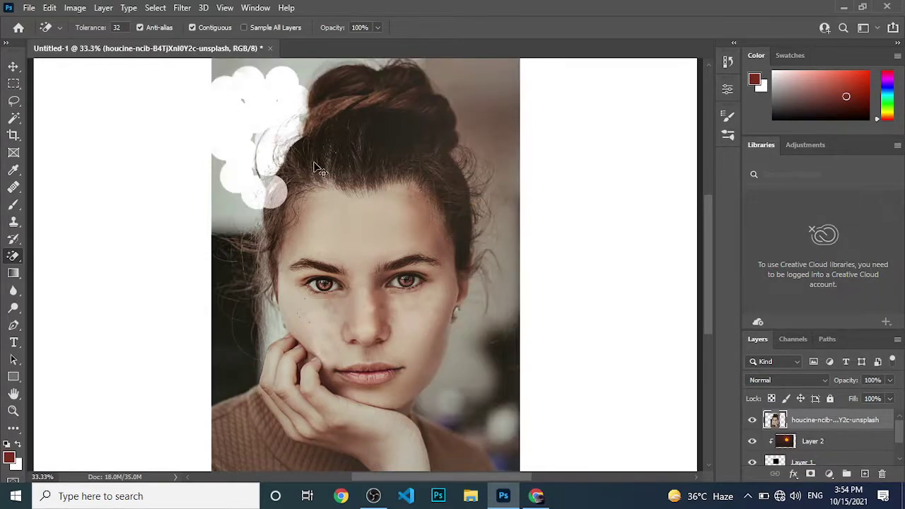
pyautogui.hotkey('ctrl', 'z')
pyautogui.hotkey('ctrl', 'z')
pyautogui.hotkey('ctrl', 'z')
pyautogui.hotkey('ctrl', 'z')
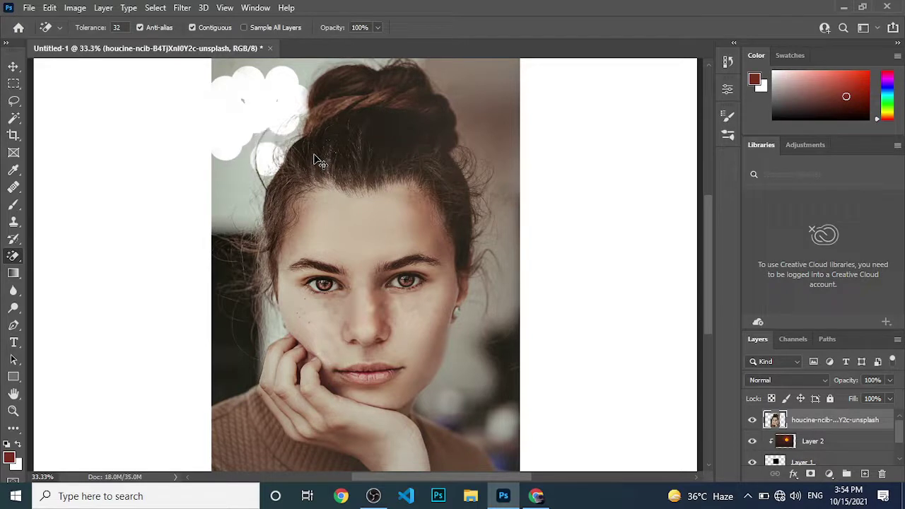
pyautogui.hotkey('ctrl', 'z')
pyautogui.hotkey('ctrl', 'z')
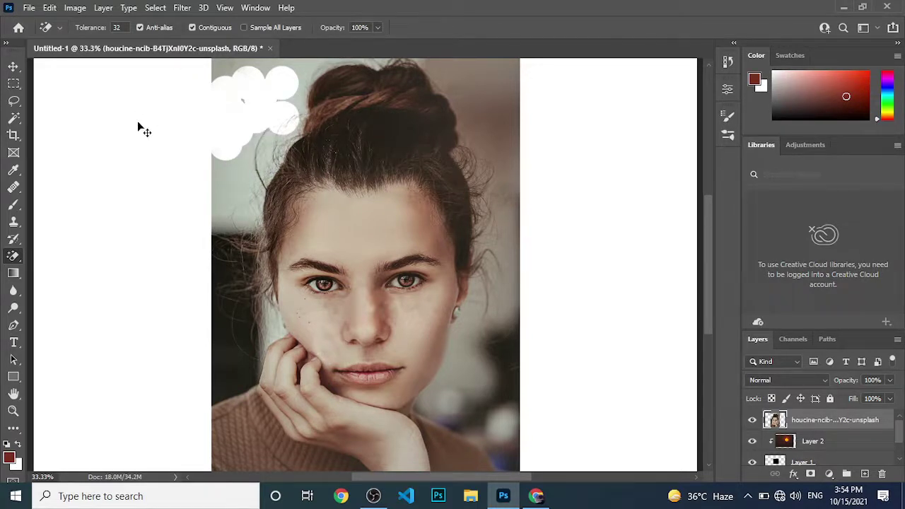
pyautogui.hotkey('ctrl', 'z')
pyautogui.hotkey('ctrl', 'z')
pyautogui.hotkey('ctrl', 'z')
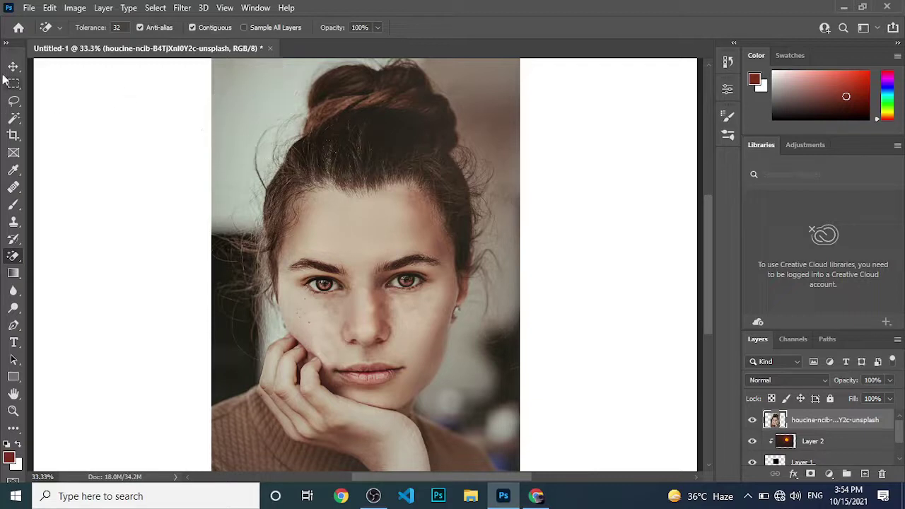
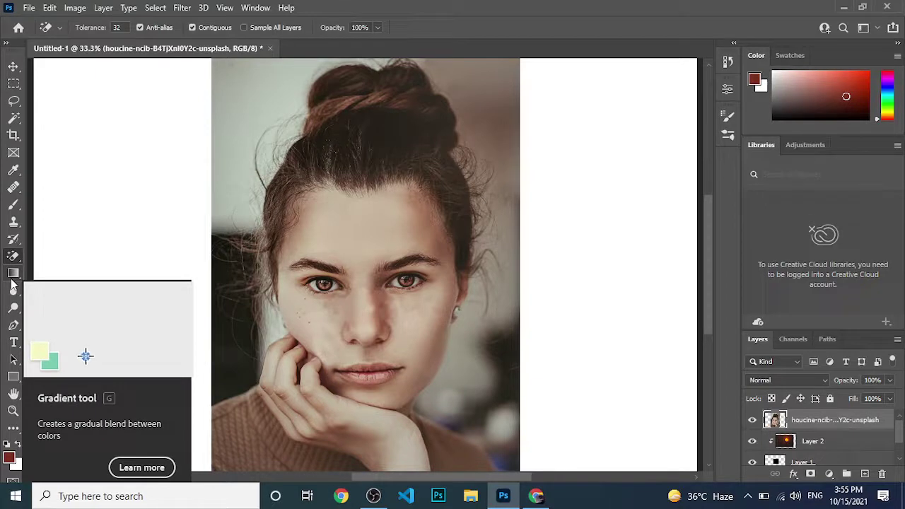
# Fill the photo layer with a horizontal red-to-white linear gradient using the Gradient Tool.
pyautogui.click(12, 276)
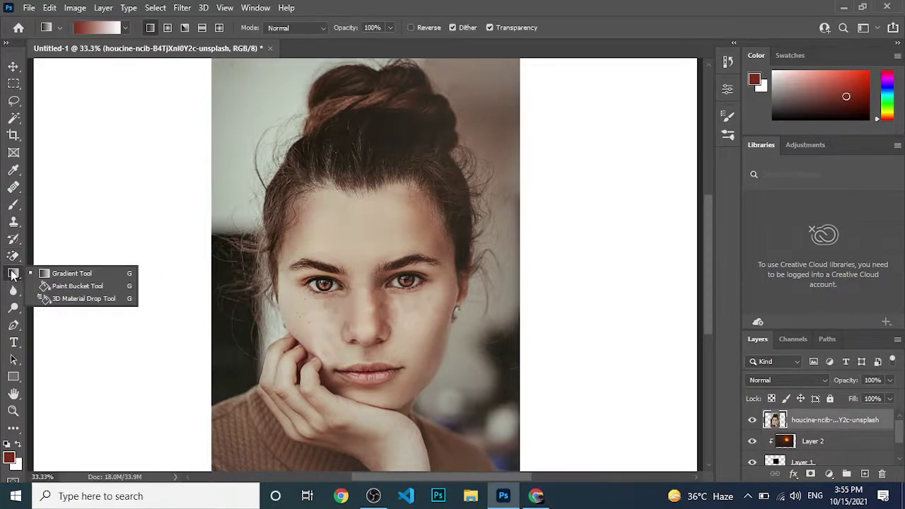
pyautogui.click(50, 275)
pyautogui.moveTo(48, 221); pyautogui.dragTo(638, 233)
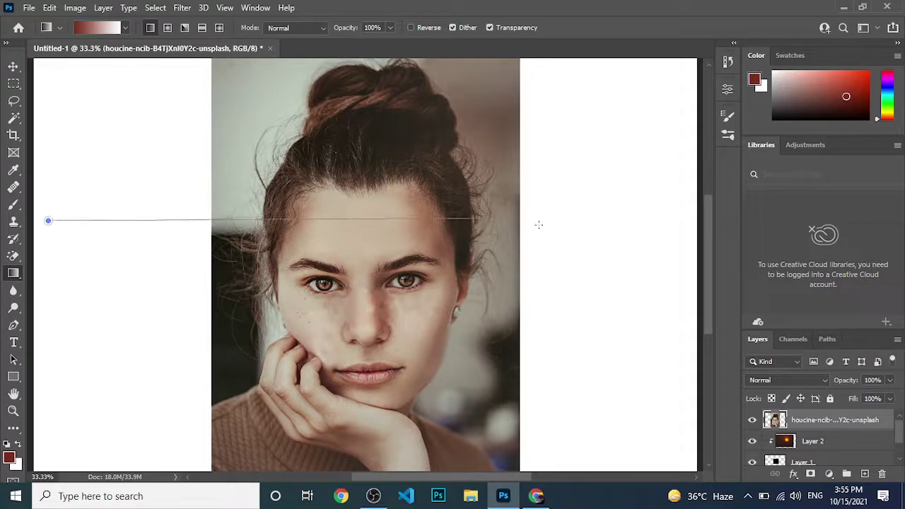
pyautogui.press('shift')
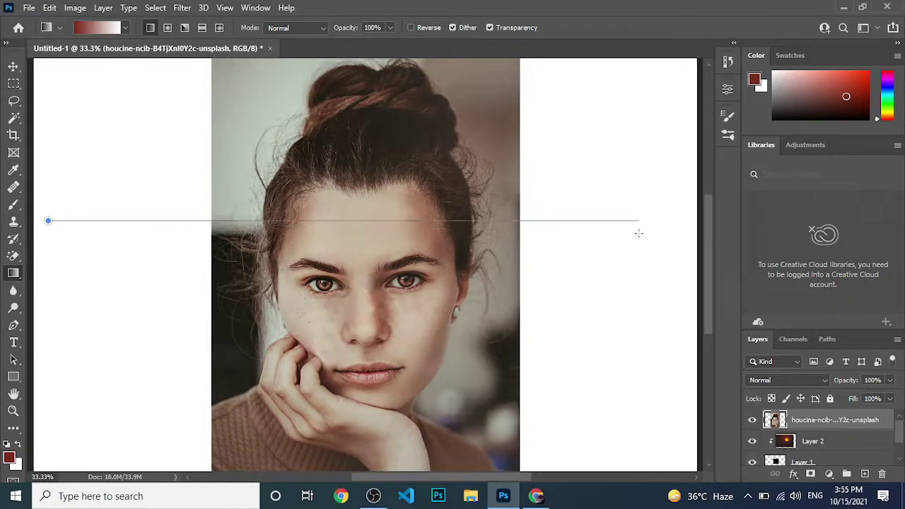
pyautogui.moveTo(639, 228); pyautogui.dragTo(639, 228)
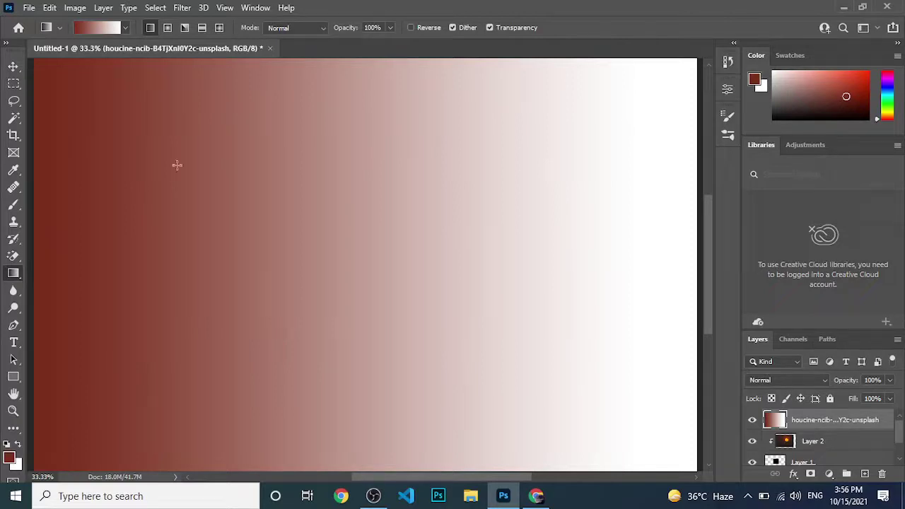
# Open and close the Gradient Editor, then undo the fill to restore the portrait.
pyautogui.click(89, 27)
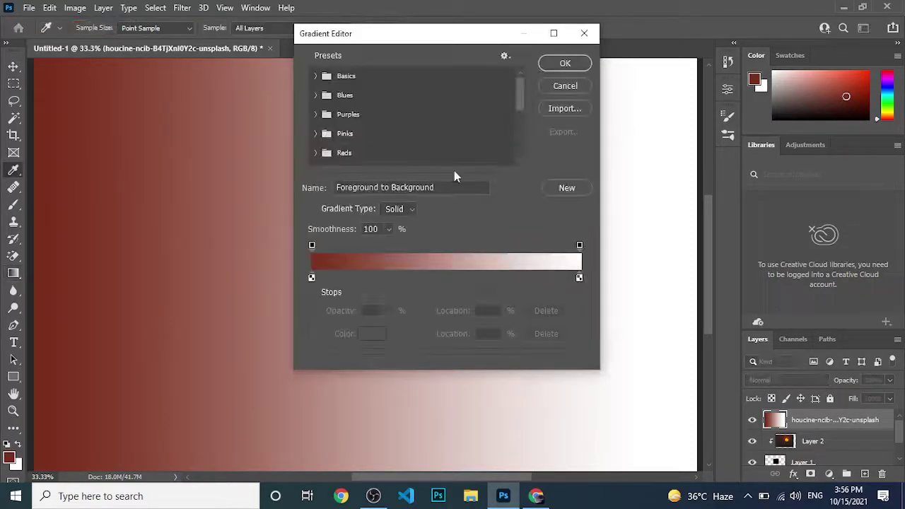
pyautogui.click(579, 30)
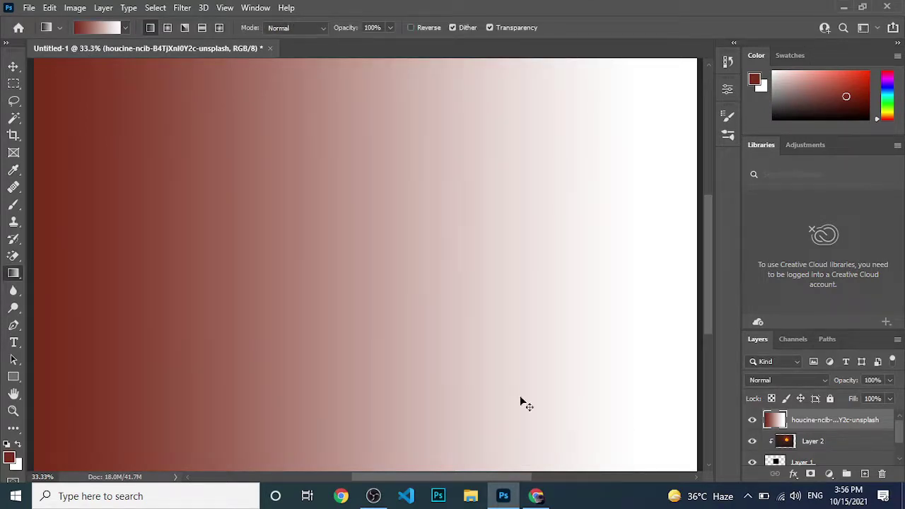
pyautogui.hotkey('ctrl', 'z')
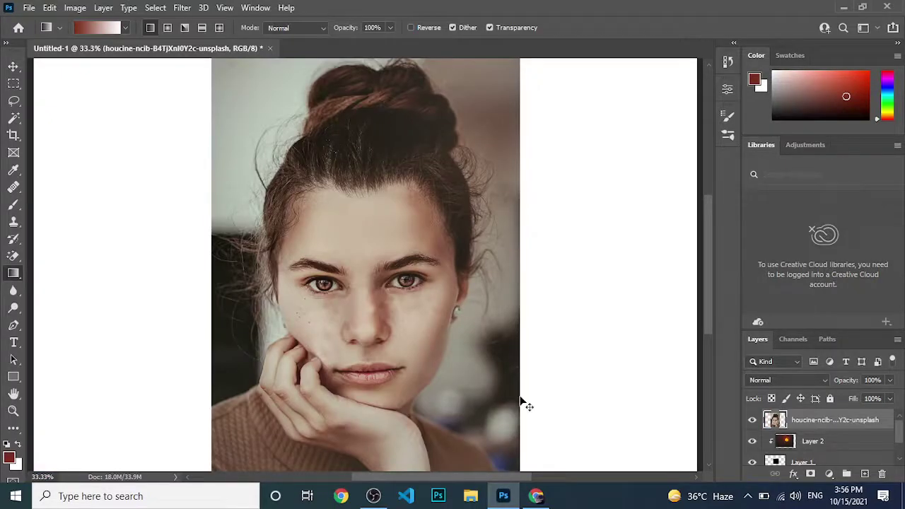
# Zoom out slightly and open the Gradient Editor showing the dark red to white gradient.
pyautogui.scroll(-1, 521, 402)
pyautogui.scroll(-1, 520, 399)
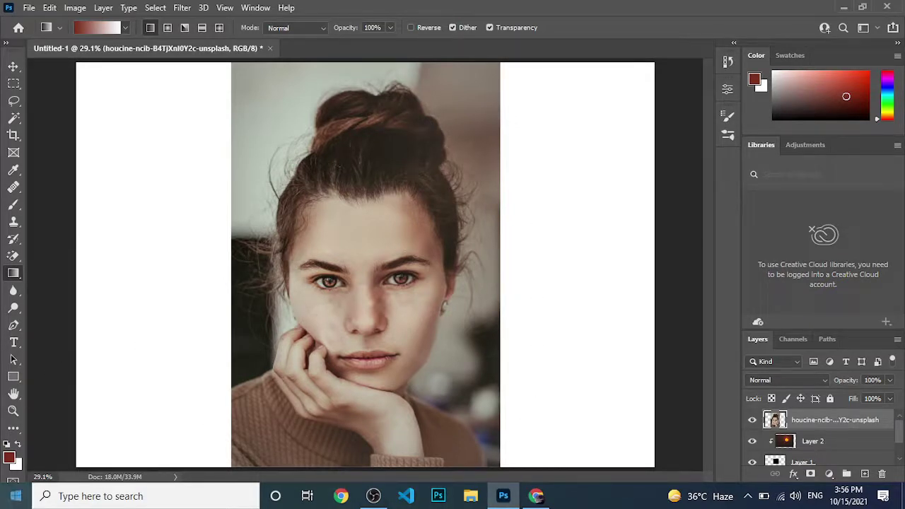
pyautogui.click(98, 26)
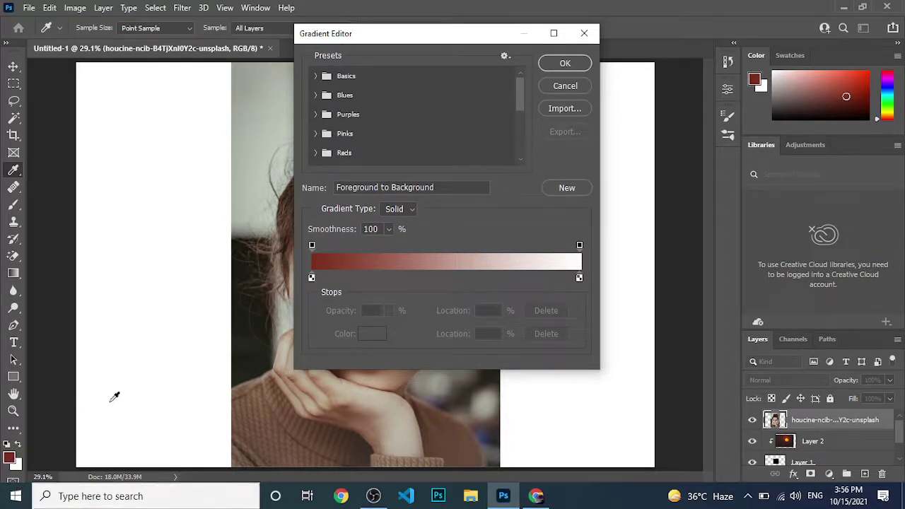
# Make the starting stop magenta #dc248e with yellow 0, then reopen its colour picker.
pyautogui.doubleClick(311, 280)
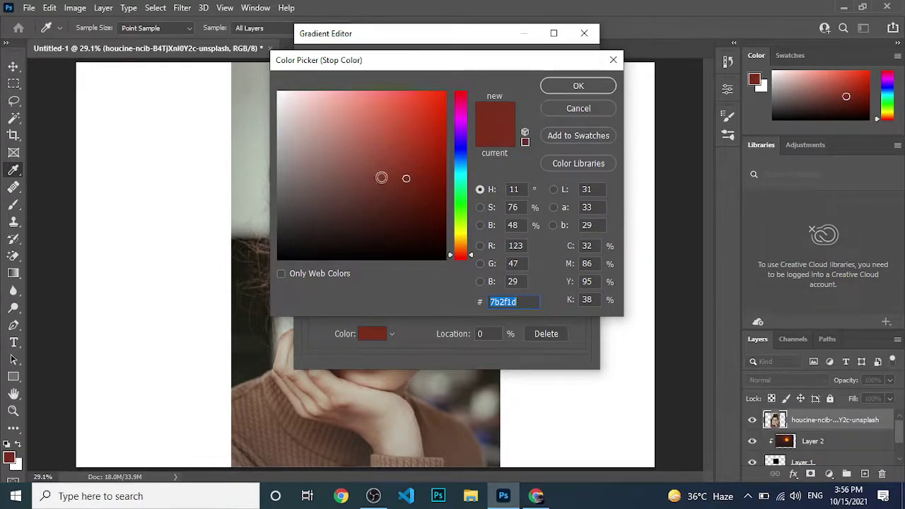
pyautogui.moveTo(384, 117); pyautogui.dragTo(445, 111)
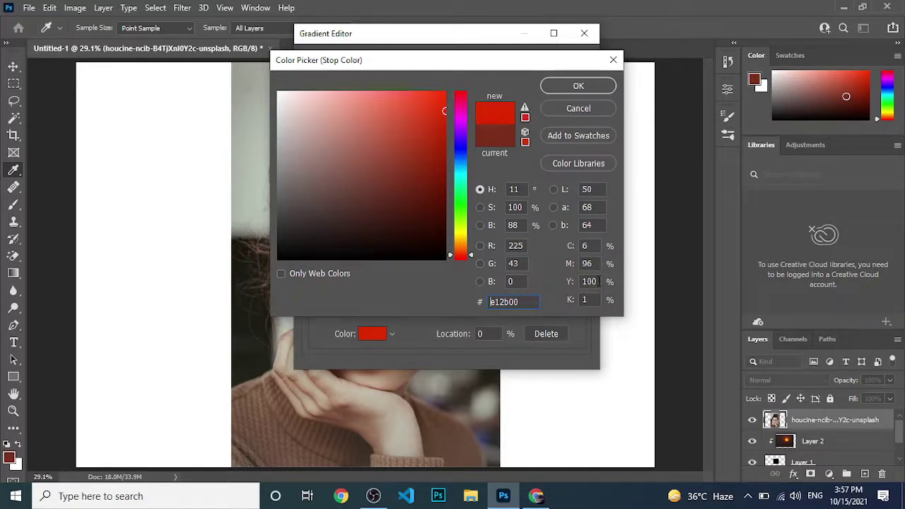
pyautogui.click(597, 281)
pyautogui.write('0')
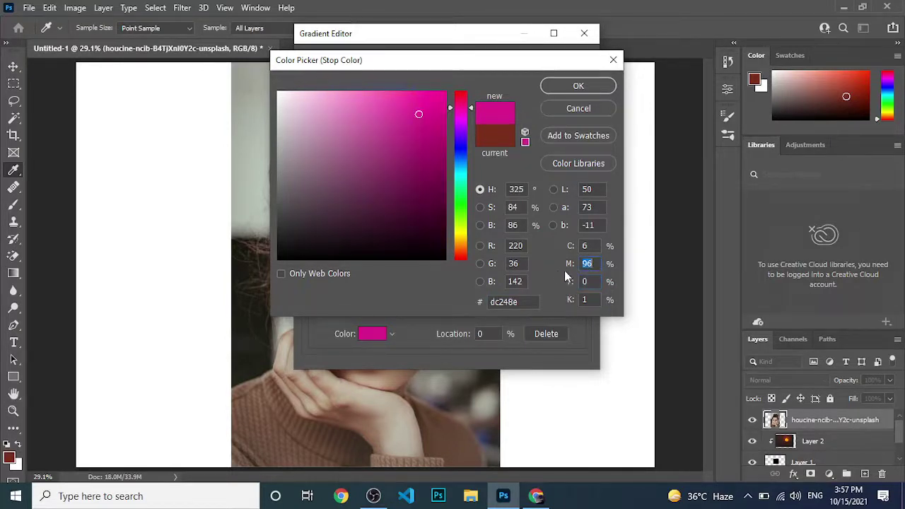
pyautogui.press('Return')
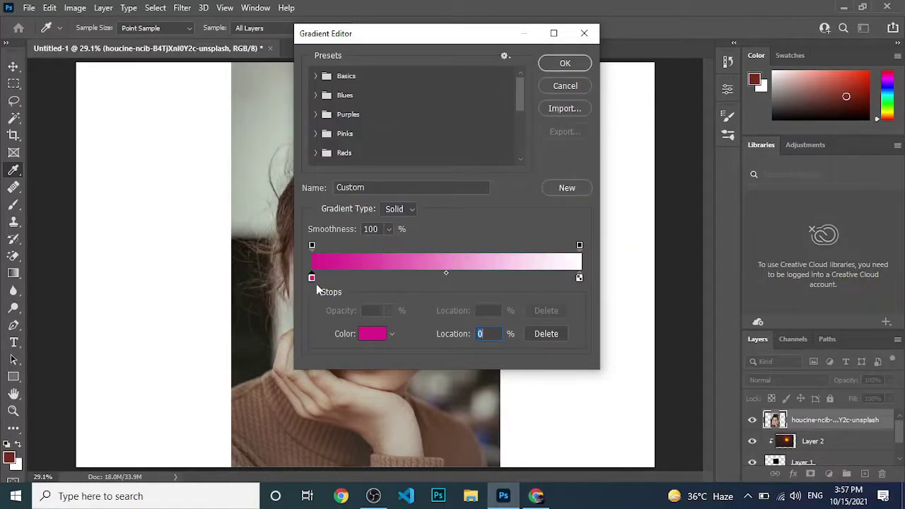
pyautogui.click(372, 334)
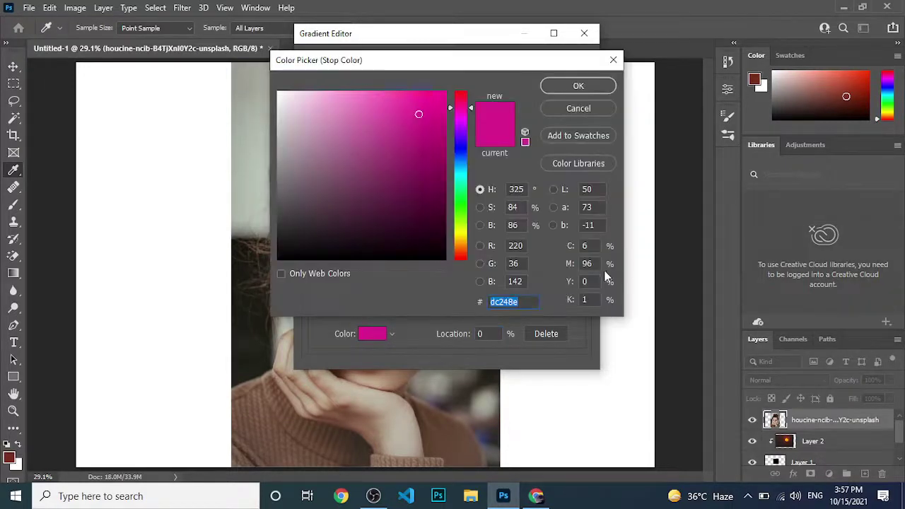
# Experiment with the starting colour's magenta, cyan and black percentages.
pyautogui.doubleClick(587, 264)
pyautogui.write('0')
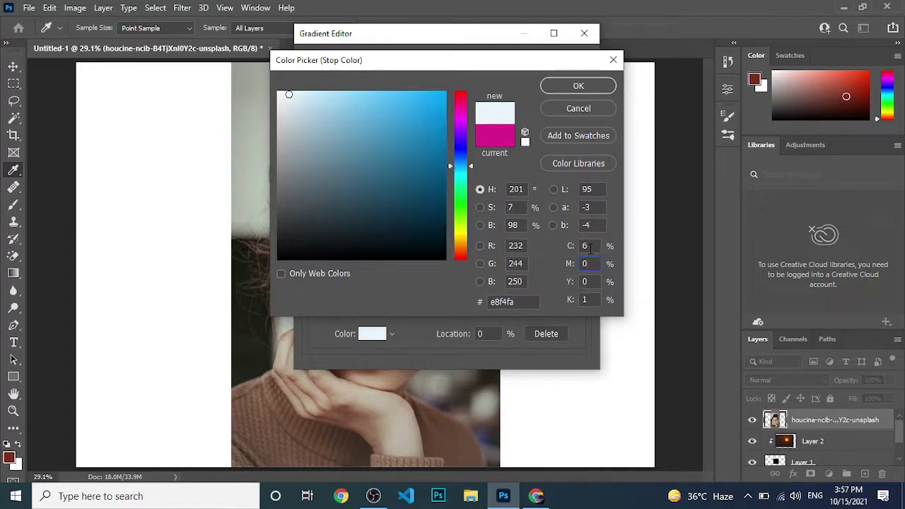
pyautogui.doubleClick(586, 245)
pyautogui.write('100')
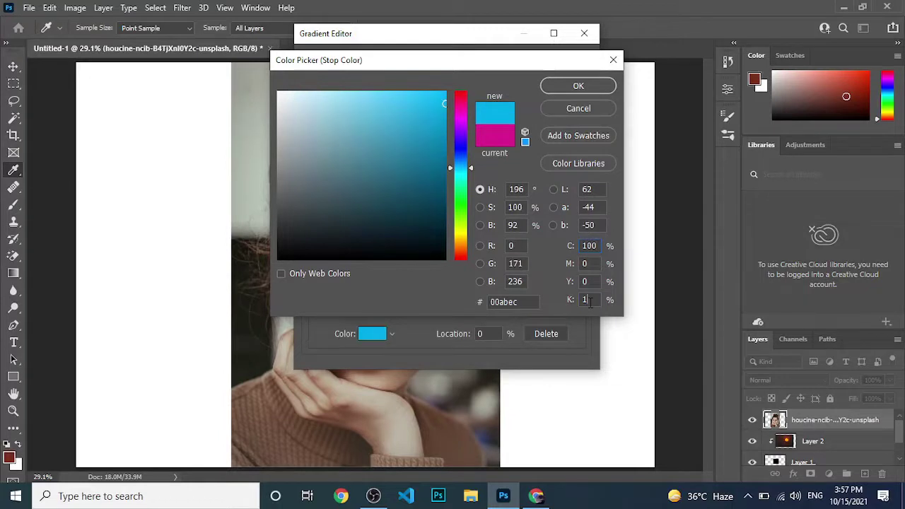
pyautogui.doubleClick(586, 300)
pyautogui.write('0')
pyautogui.click(591, 245)
pyautogui.click(591, 245)
pyautogui.write('100')
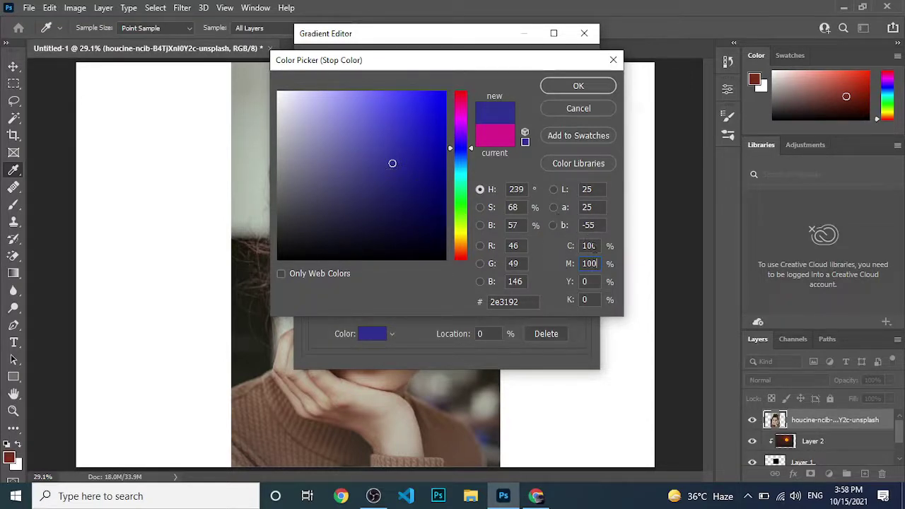
pyautogui.click(590, 245)
pyautogui.write('0')
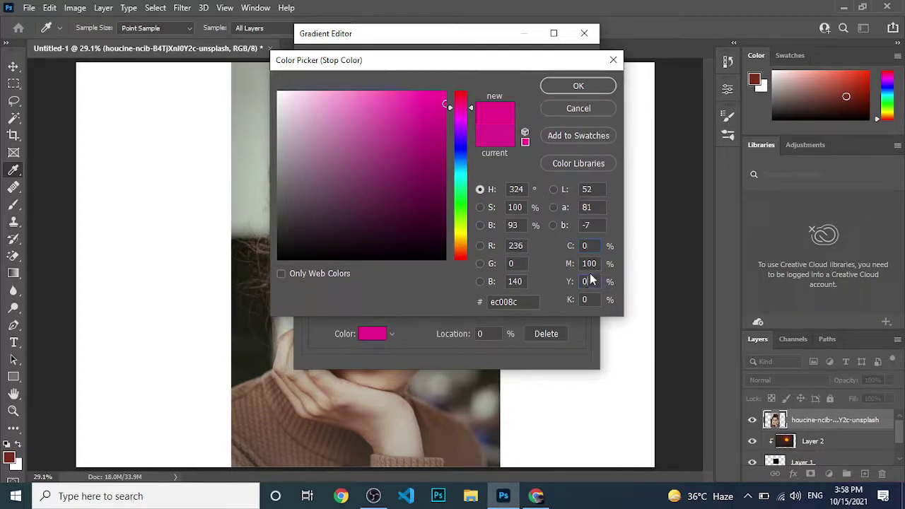
# Set the starting colour to near-black with magenta 0, yellow 0 and black 100, and confirm.
pyautogui.doubleClick(587, 282)
pyautogui.moveTo(568, 284); pyautogui.dragTo(636, 283)
pyautogui.write('100')
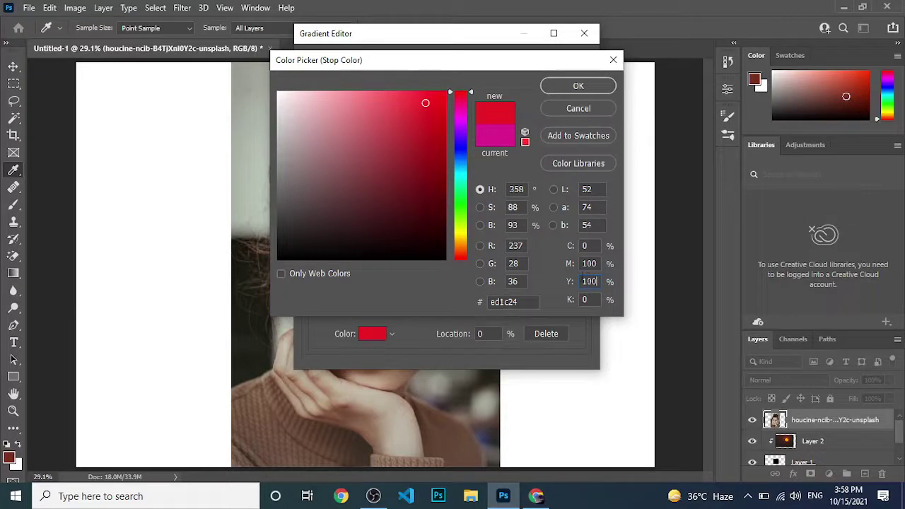
pyautogui.click(573, 266)
pyautogui.write('0')
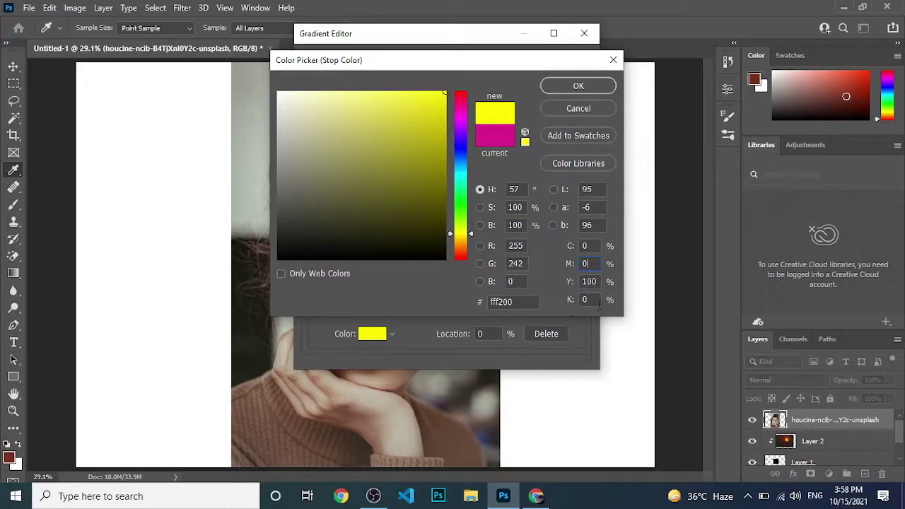
pyautogui.click(587, 300)
pyautogui.write('100')
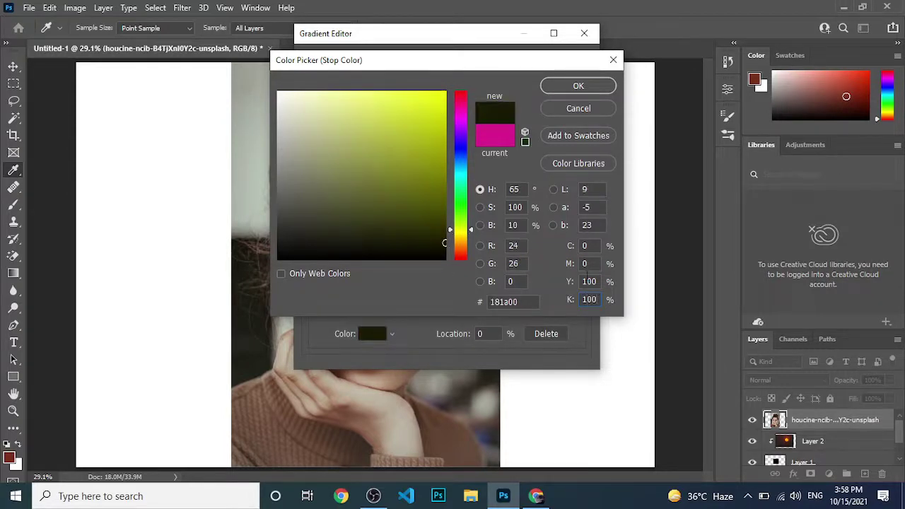
pyautogui.click(590, 281)
pyautogui.write('0')
pyautogui.press('Return')
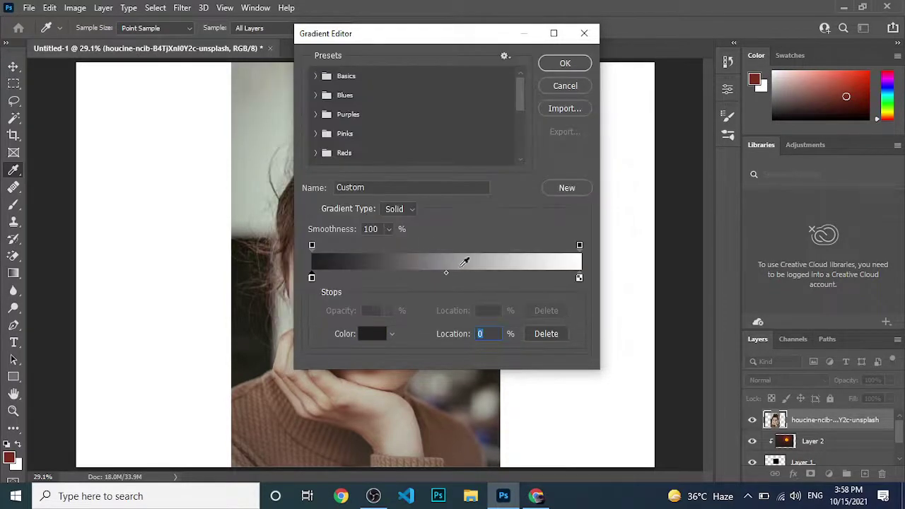
# Change the starting stop to olive green #636a0d using yellow 100 and the colour field.
pyautogui.doubleClick(312, 278)
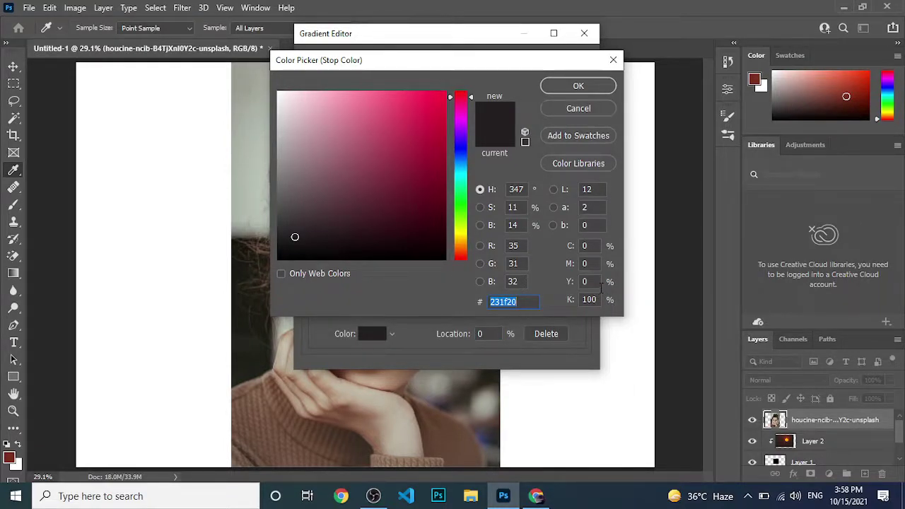
pyautogui.doubleClick(591, 282)
pyautogui.write('1')
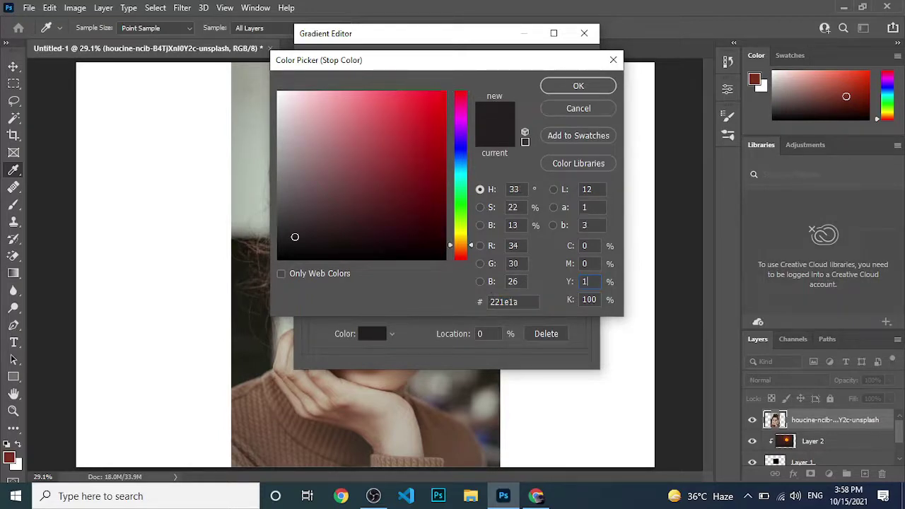
pyautogui.write('00')
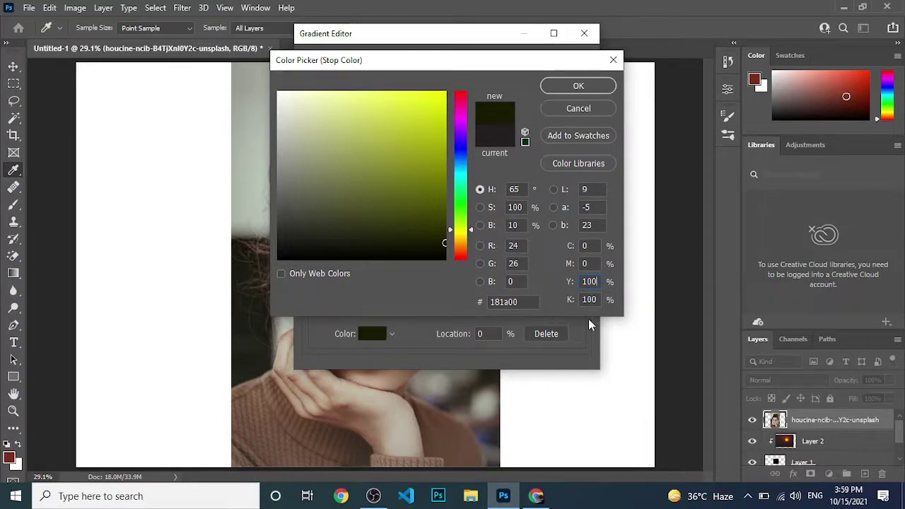
pyautogui.moveTo(436, 241)
pyautogui.mouseDown()
pyautogui.moveTo(435, 214)
pyautogui.moveTo(441, 244)
pyautogui.mouseUp()
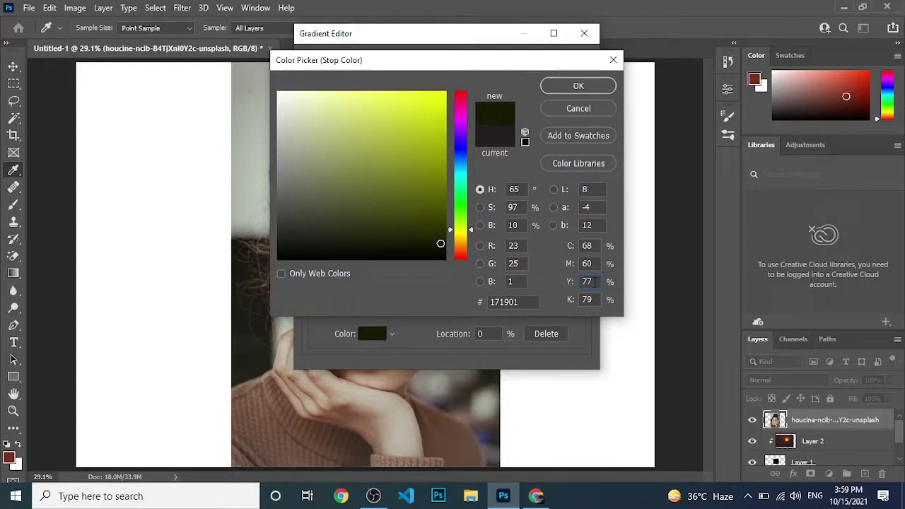
pyautogui.doubleClick(591, 281)
pyautogui.moveTo(441, 243)
pyautogui.mouseDown()
pyautogui.moveTo(432, 121)
pyautogui.moveTo(403, 116)
pyautogui.moveTo(388, 127)
pyautogui.moveTo(420, 137)
pyautogui.moveTo(428, 189)
pyautogui.mouseUp()
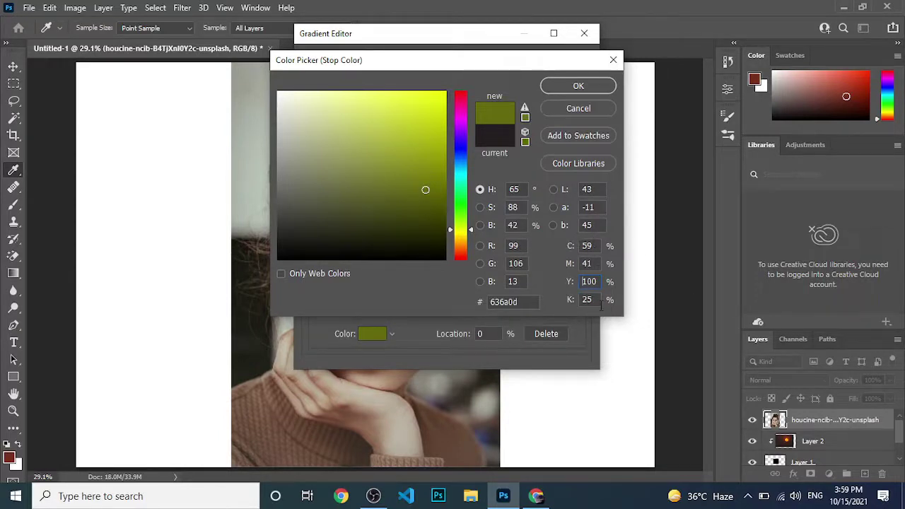
pyautogui.click(578, 87)
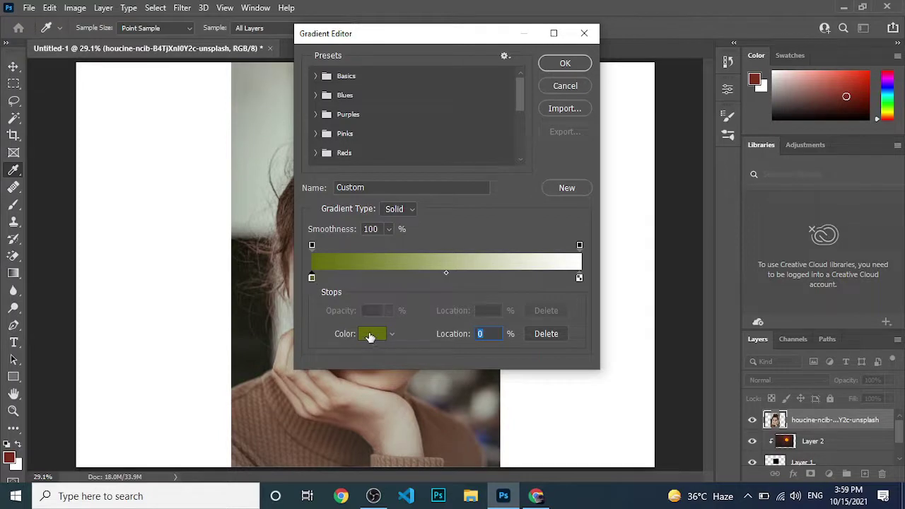
# Recolour the starting stop a bright aqua green.
pyautogui.doubleClick(312, 278)
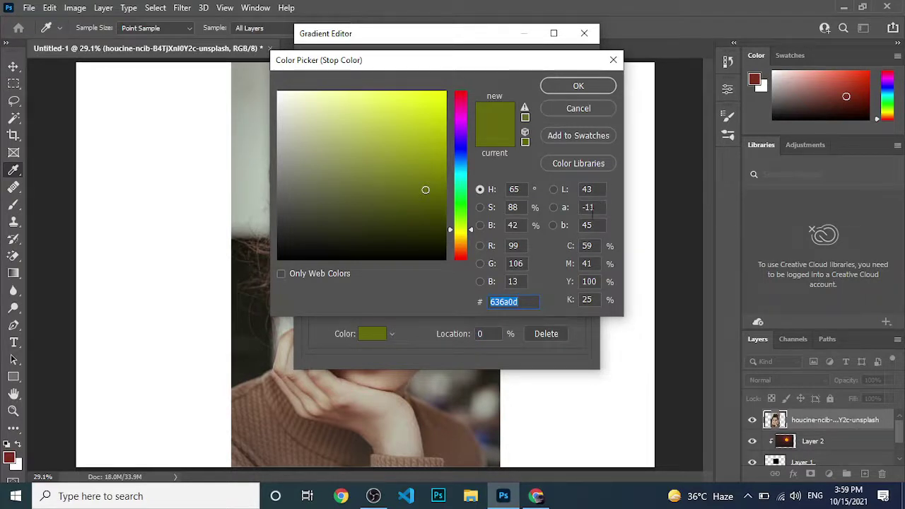
pyautogui.moveTo(460, 229)
pyautogui.mouseDown()
pyautogui.moveTo(459, 182)
pyautogui.moveTo(428, 146)
pyautogui.moveTo(446, 91)
pyautogui.mouseUp()
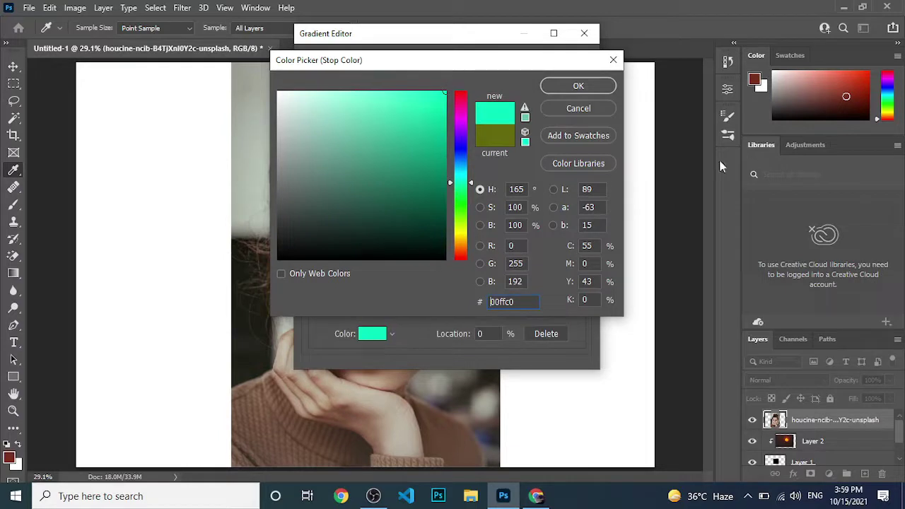
pyautogui.click(586, 89)
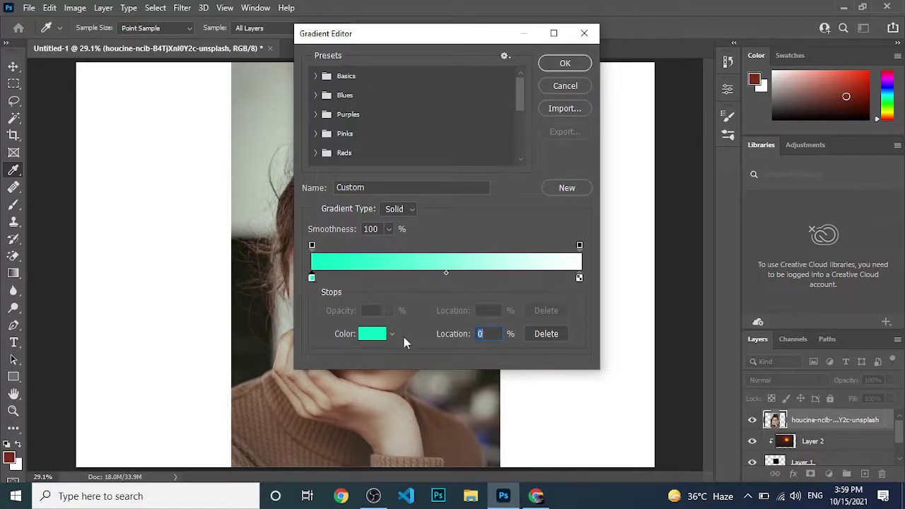
# Try the stop's Location at 50% and then 90%, then clear the value.
pyautogui.write('5')
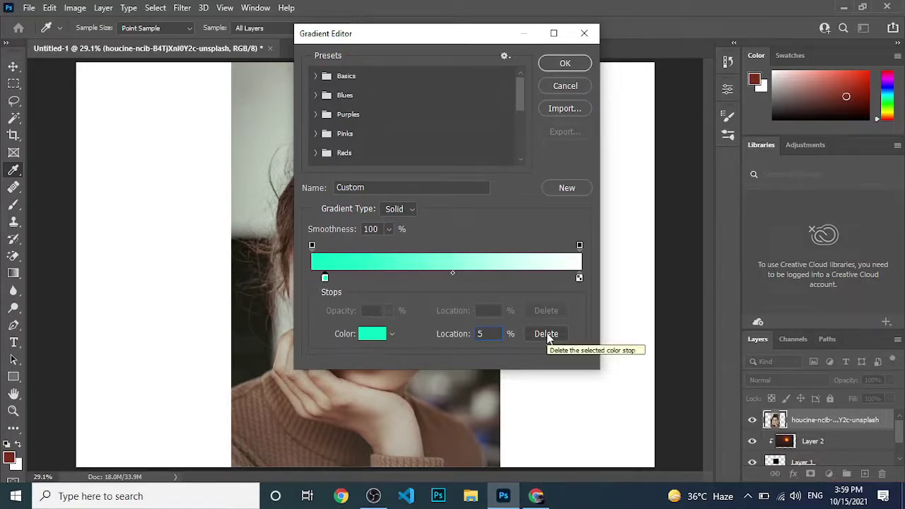
pyautogui.write('0')
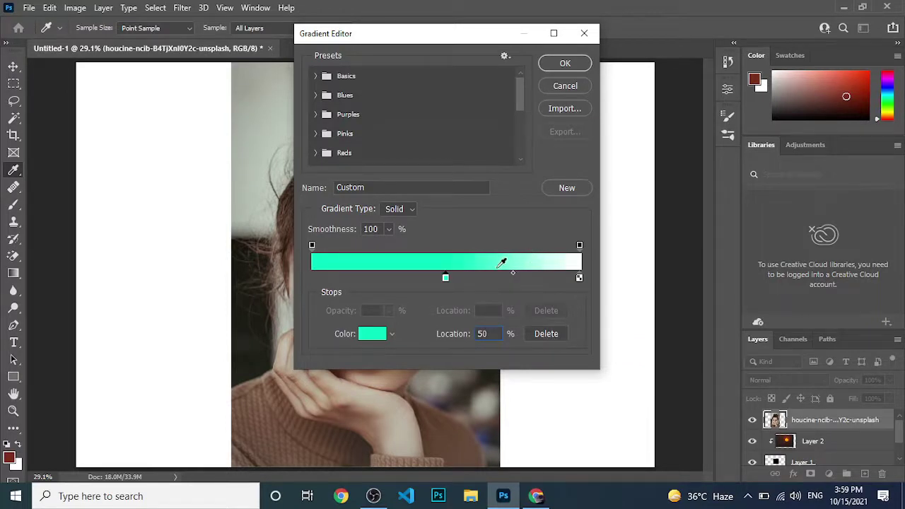
pyautogui.doubleClick(494, 335)
pyautogui.write('90')
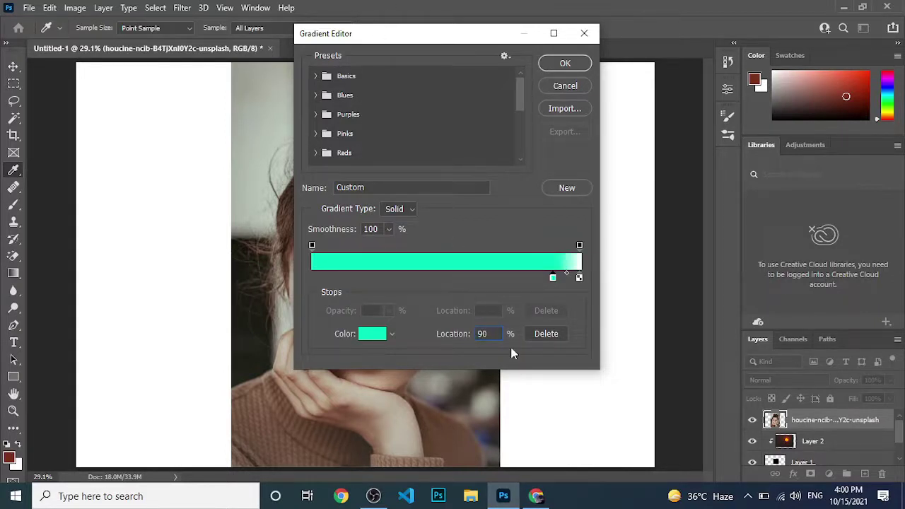
pyautogui.press('BackSpace')
pyautogui.press('BackSpace')
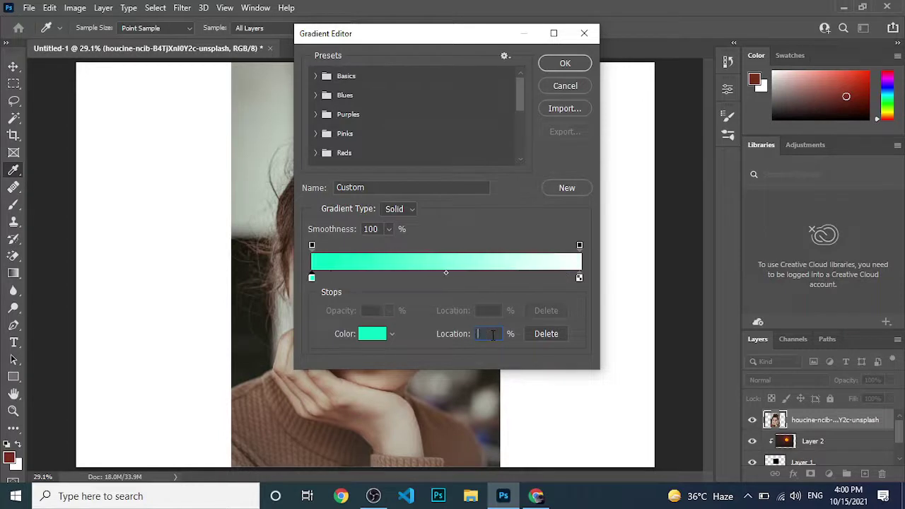
pyautogui.write('0')
pyautogui.click(388, 229)
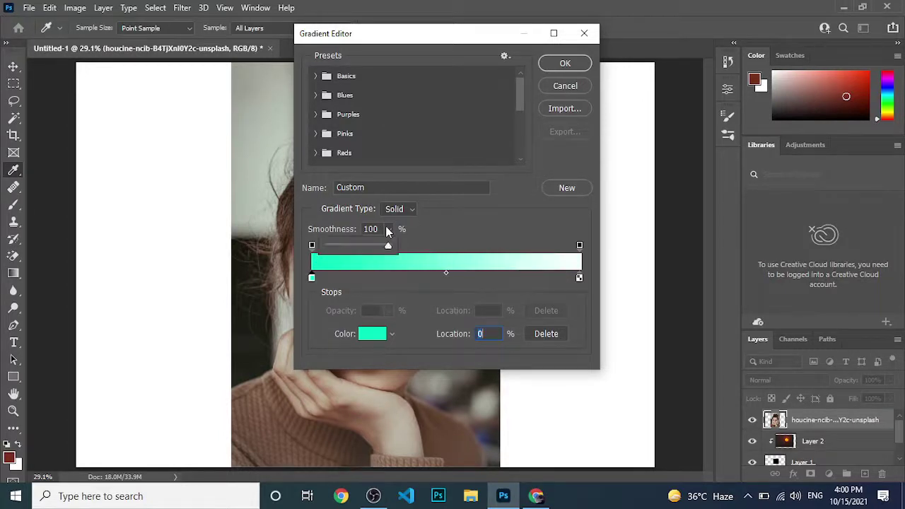
pyautogui.moveTo(393, 246)
pyautogui.mouseDown()
pyautogui.moveTo(357, 251)
pyautogui.moveTo(346, 240)
pyautogui.moveTo(401, 239)
pyautogui.mouseUp()
pyautogui.click(406, 236)
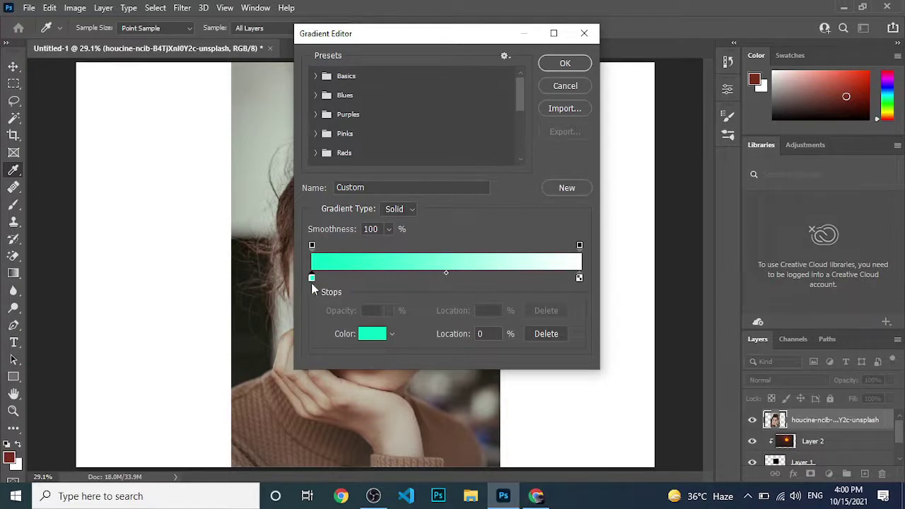
pyautogui.press('alt')
# Add a teal stop at 9% and Alt-duplicate it to 35%.
pyautogui.click(336, 287)
pyautogui.moveTo(352, 278); pyautogui.dragTo(248, 249)
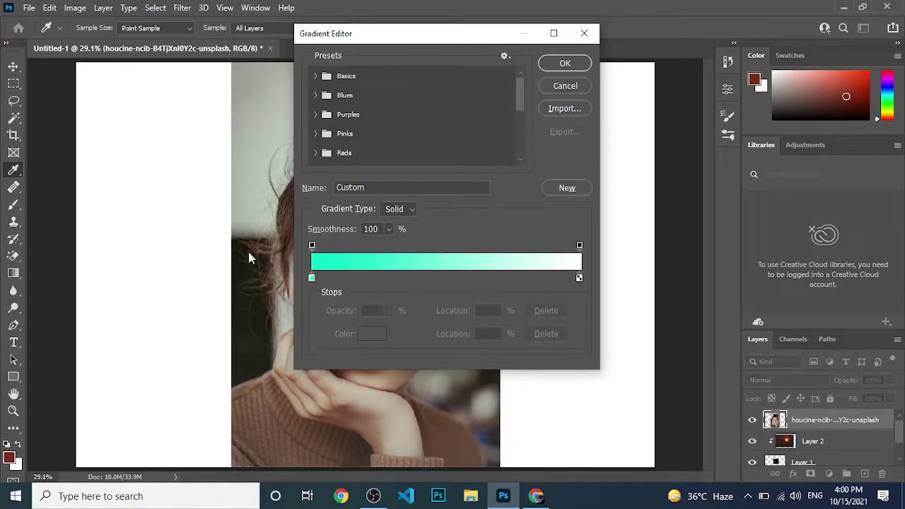
pyautogui.click(337, 279)
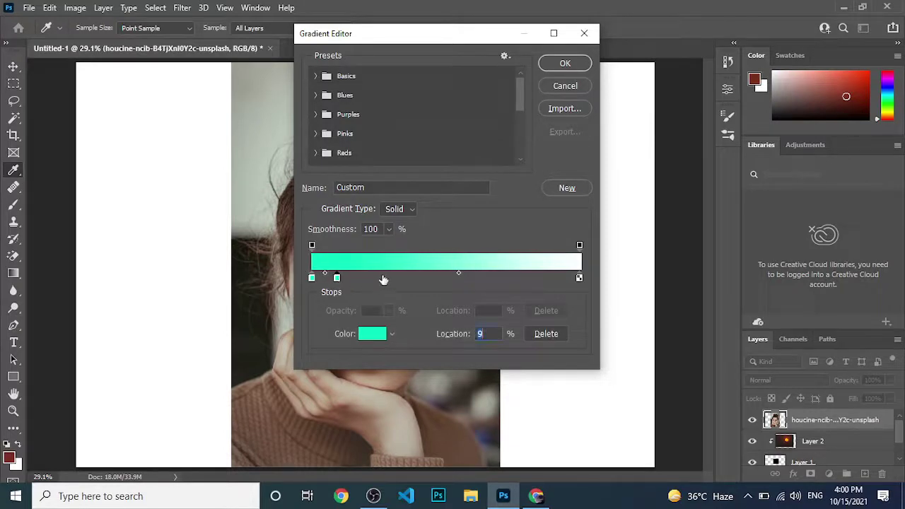
pyautogui.press('alt')
pyautogui.moveTo(338, 278); pyautogui.dragTo(406, 278)
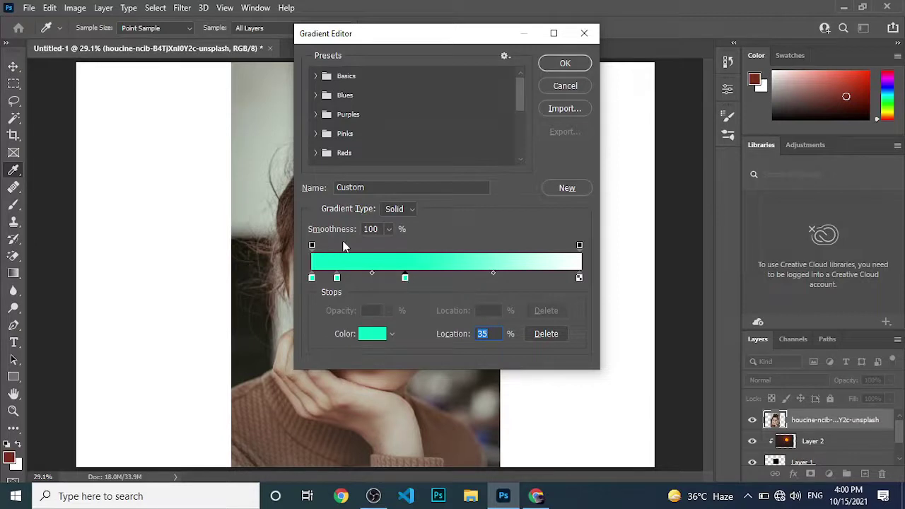
# Add another teal stop at Location 60% and apply the gradient.
pyautogui.press('alt')
pyautogui.keyDown('alt'); pyautogui.click(405, 278); pyautogui.keyUp('alt')
pyautogui.moveTo(406, 285)
pyautogui.mouseDown()
pyautogui.moveTo(468, 314)
pyautogui.moveTo(474, 302)
pyautogui.mouseUp()
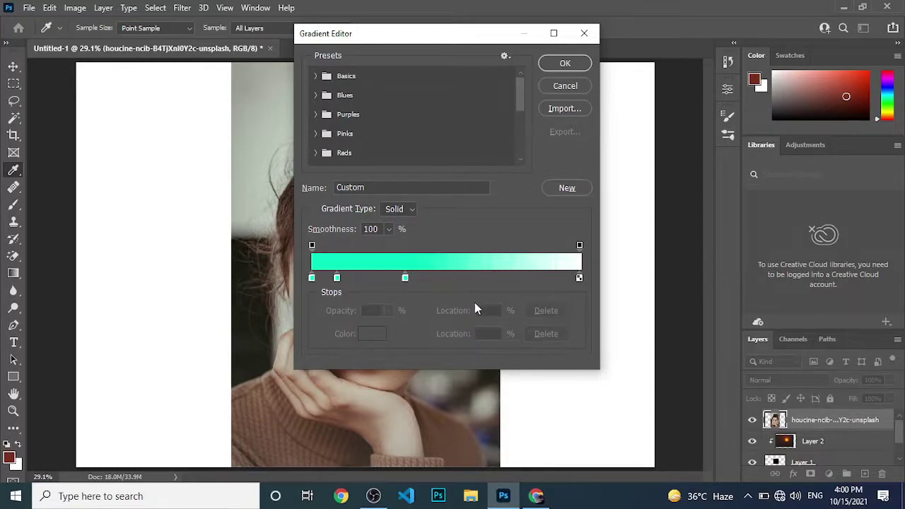
pyautogui.click(477, 278)
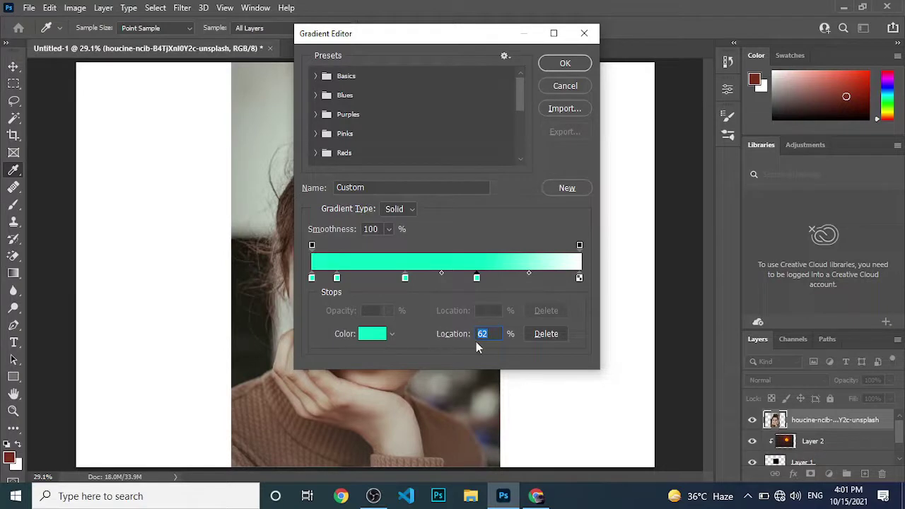
pyautogui.write('60')
pyautogui.press('Return')
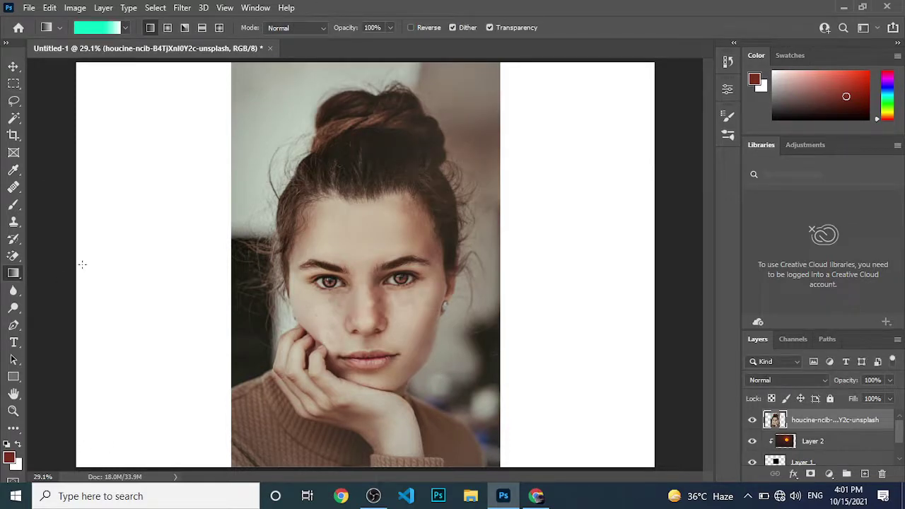
# Test the teal gradient across the canvas, then undo the fill.
pyautogui.moveTo(82, 264); pyautogui.dragTo(700, 268)
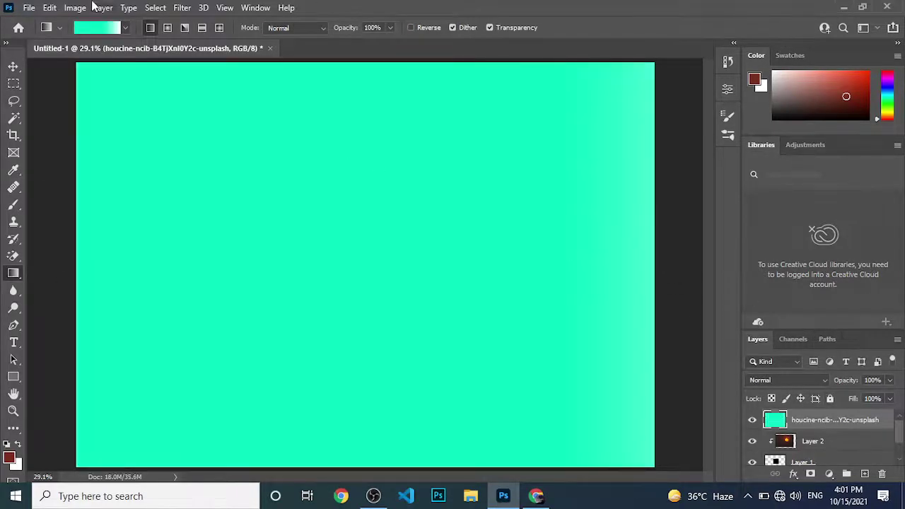
pyautogui.click(97, 28)
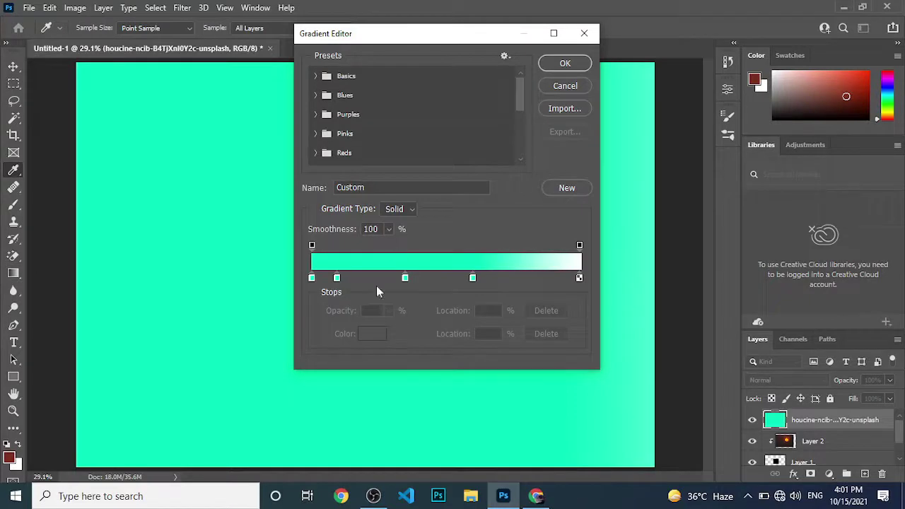
pyautogui.click(582, 34)
pyautogui.hotkey('ctrl', 'z')
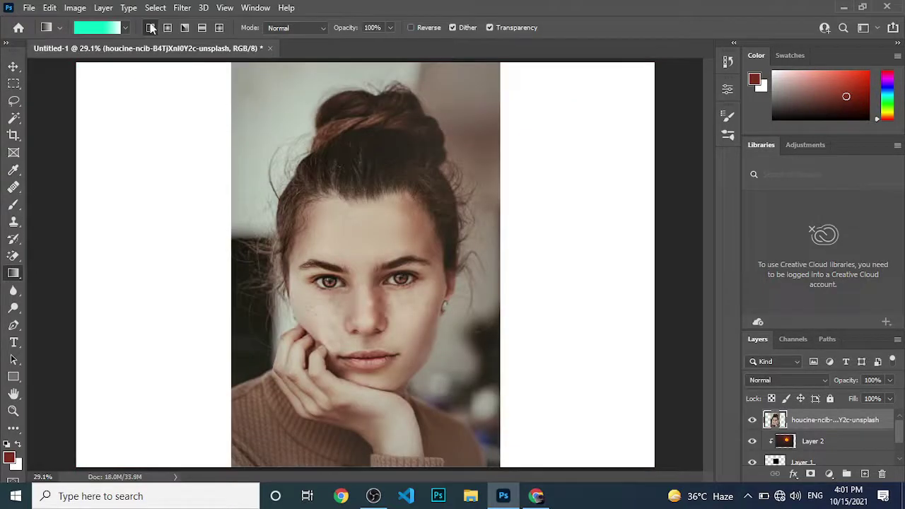
# Sample near-black, beige and dark slate blue from the photo into the 9%, 35% and 60% stops.
pyautogui.click(89, 28)
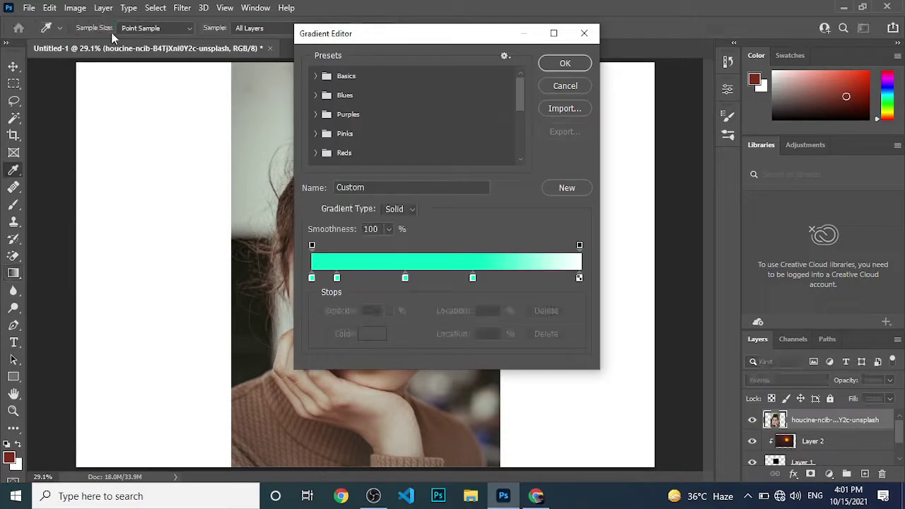
pyautogui.click(338, 277)
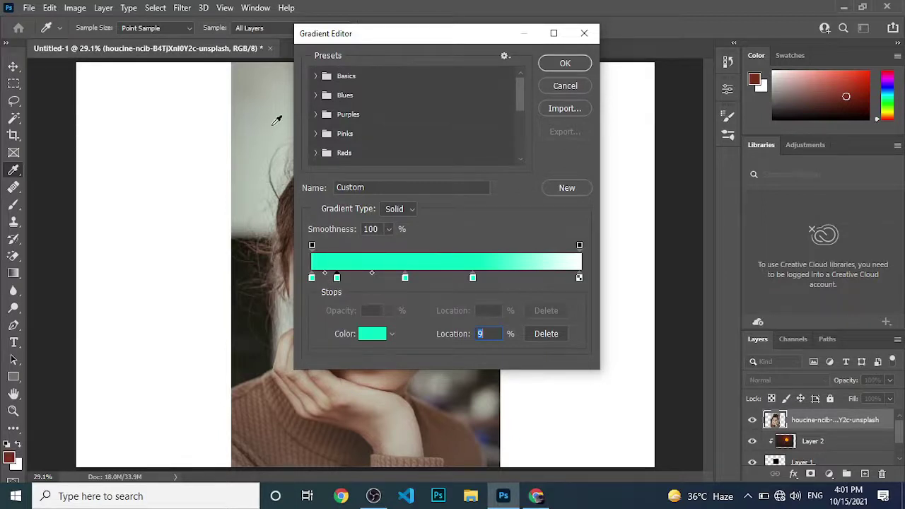
pyautogui.click(251, 349)
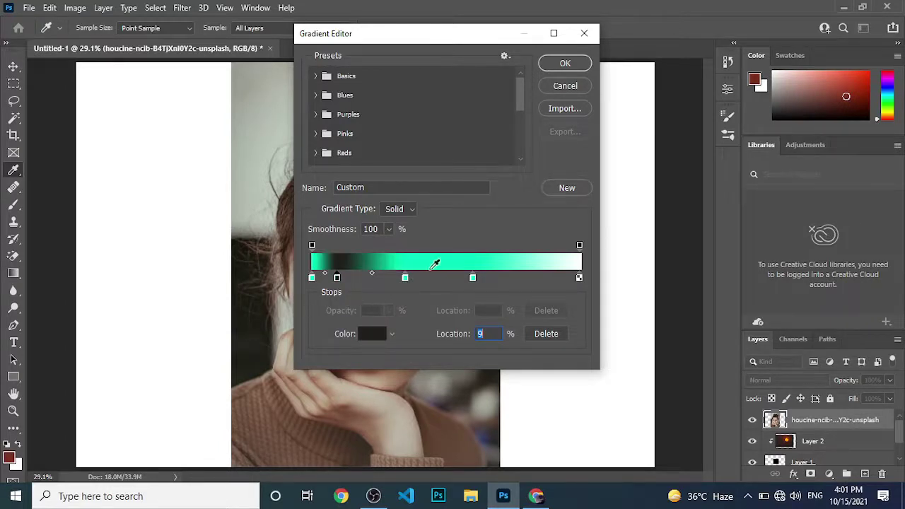
pyautogui.click(405, 278)
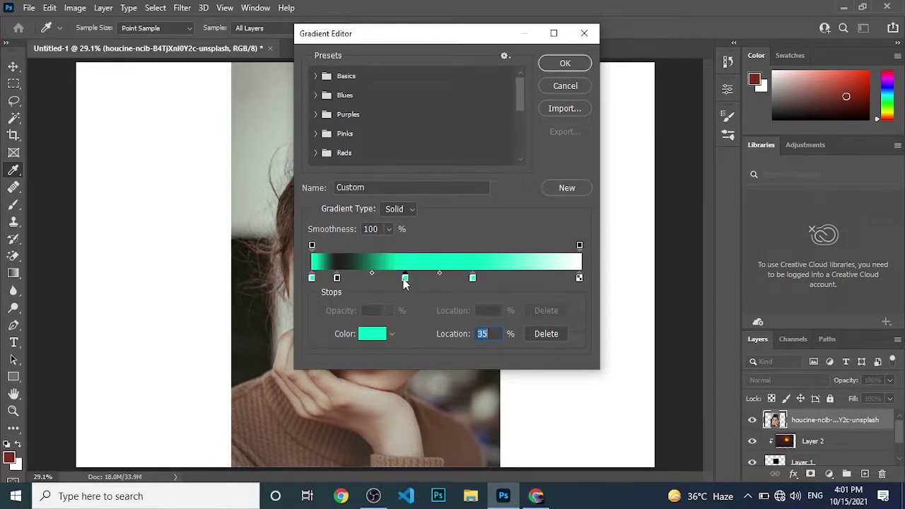
pyautogui.click(374, 401)
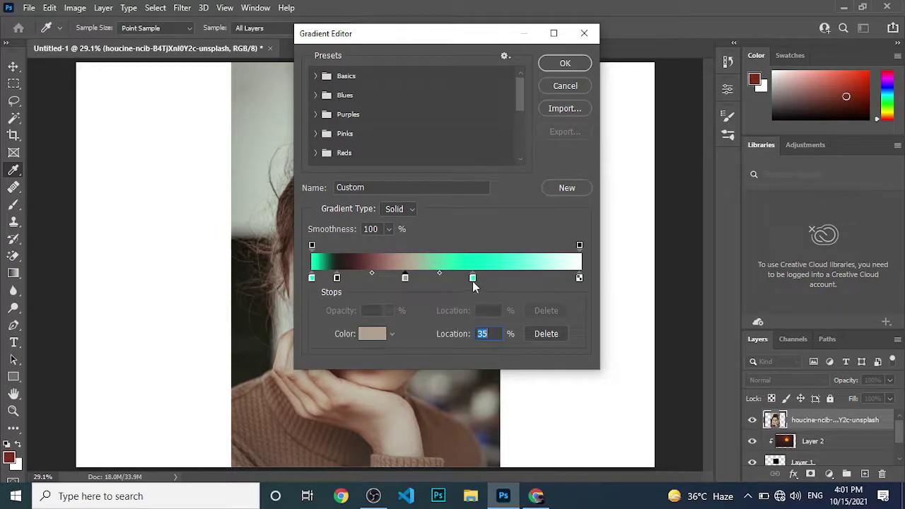
pyautogui.click(473, 280)
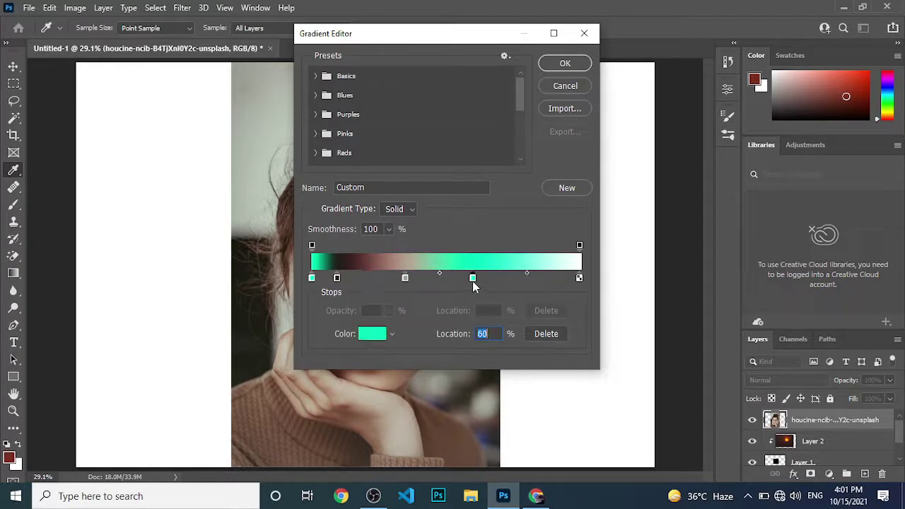
pyautogui.click(485, 439)
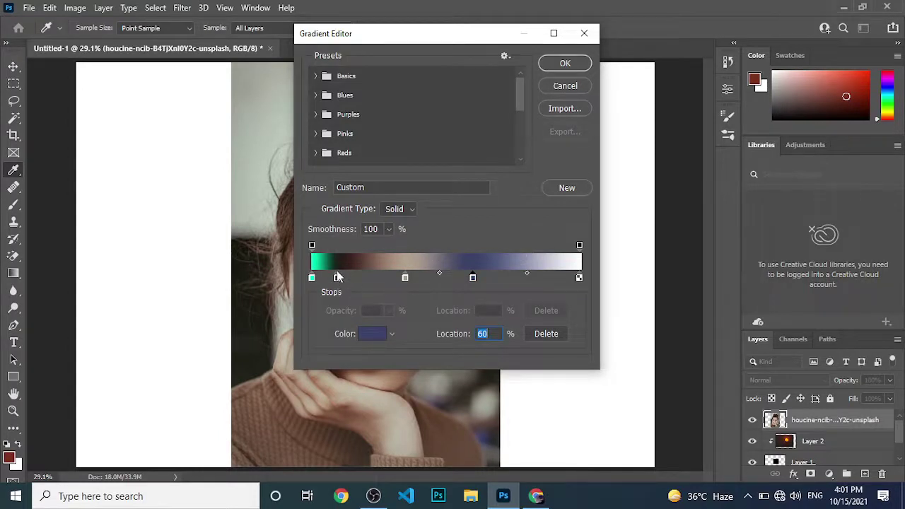
# Remove the near-black and beige stops, move blue to about 54%, and make the end stop brown.
pyautogui.moveTo(337, 278); pyautogui.dragTo(337, 306)
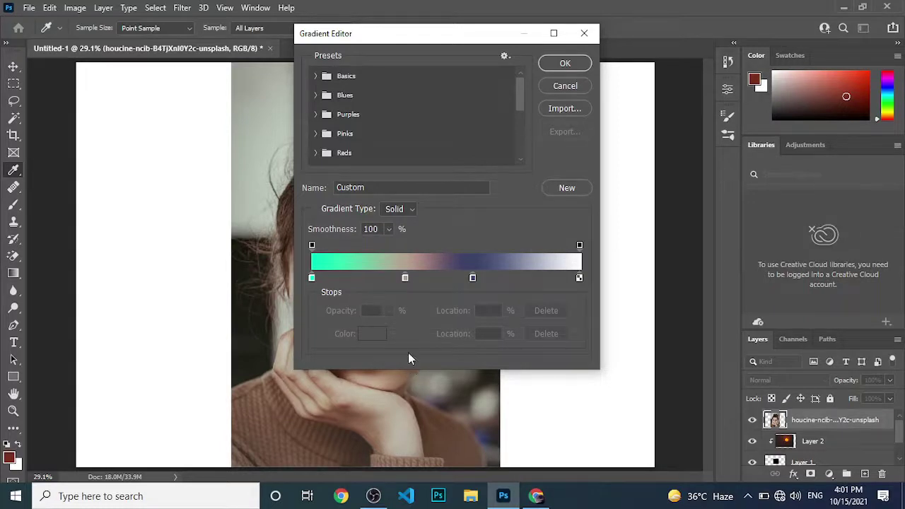
pyautogui.moveTo(405, 278); pyautogui.dragTo(404, 361)
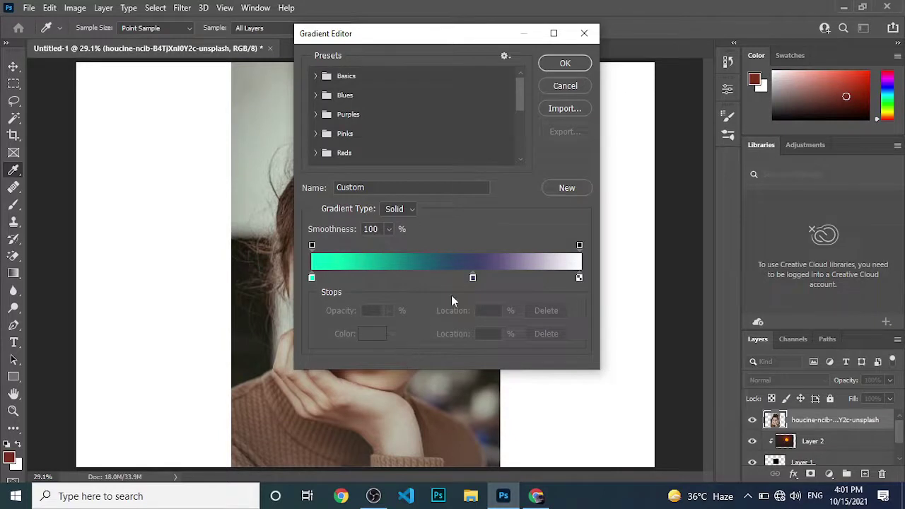
pyautogui.moveTo(472, 278); pyautogui.dragTo(460, 280)
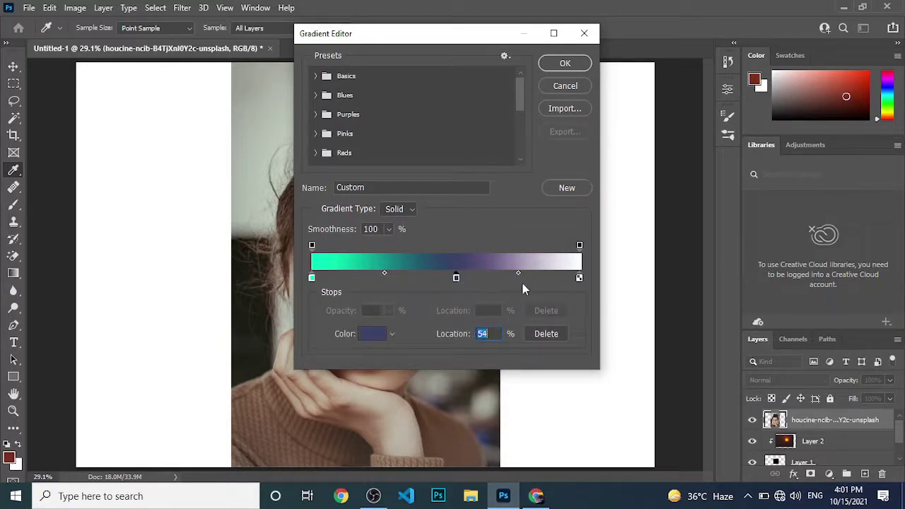
pyautogui.click(578, 278)
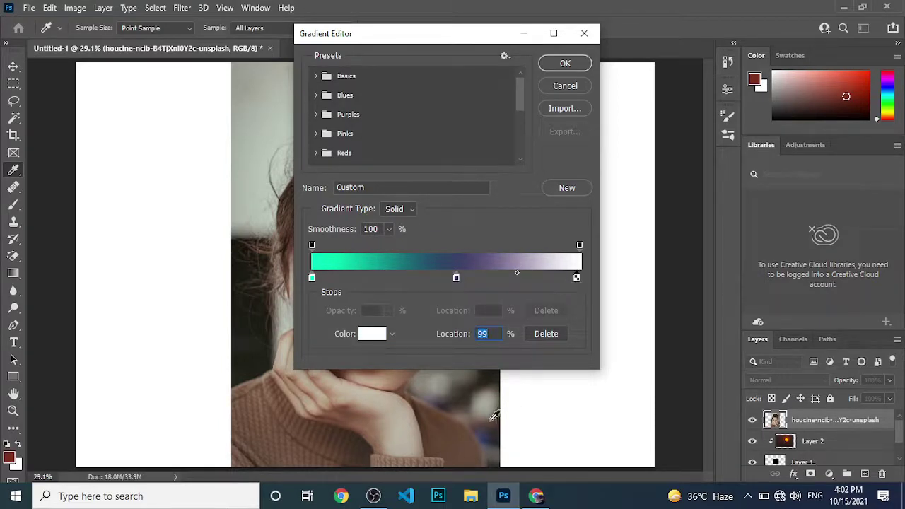
pyautogui.click(309, 440)
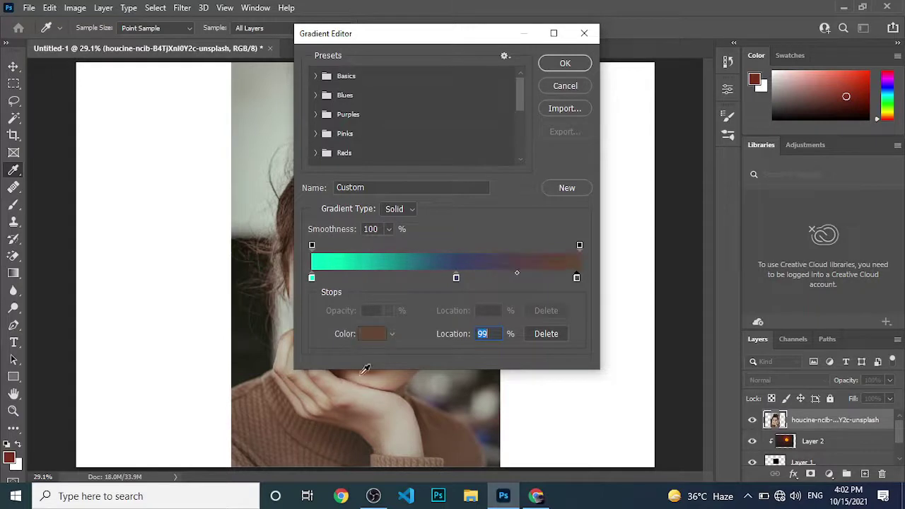
pyautogui.click(559, 62)
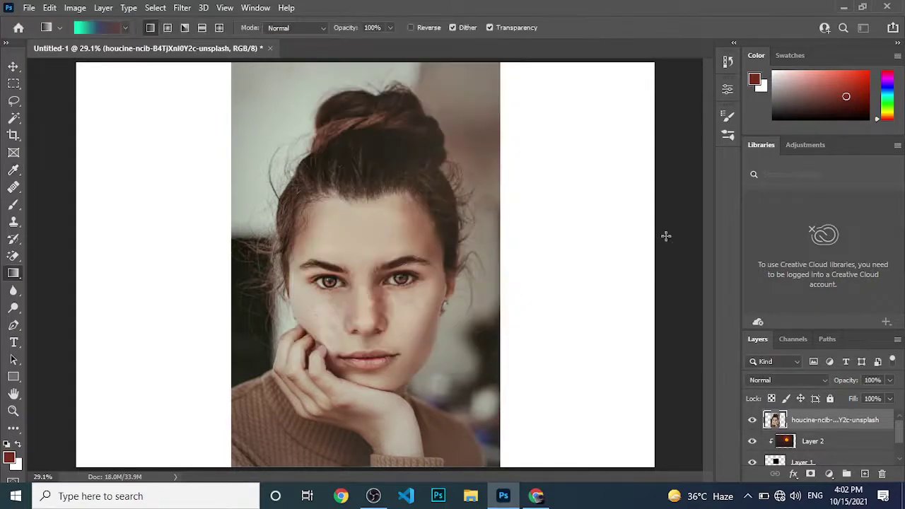
pyautogui.moveTo(657, 251)
pyautogui.mouseDown()
pyautogui.moveTo(72, 247)
pyautogui.moveTo(121, 249)
pyautogui.mouseUp()
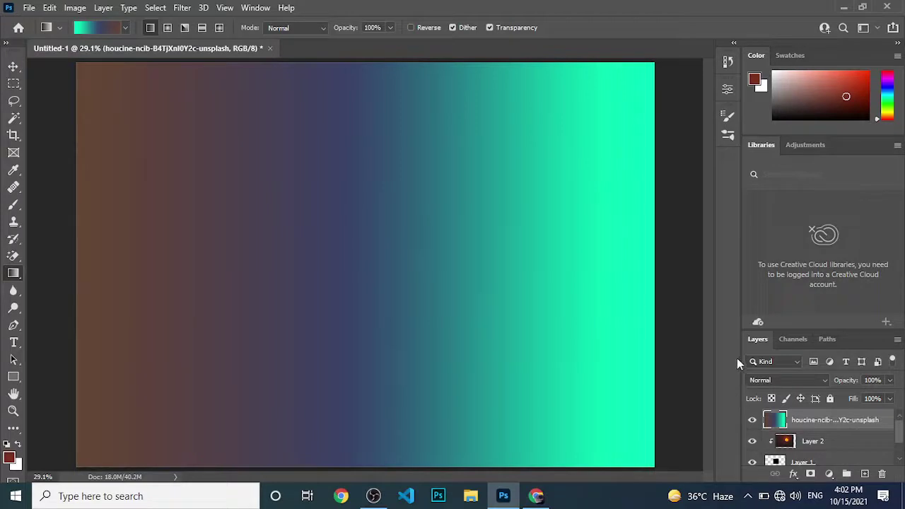
pyautogui.click(890, 381)
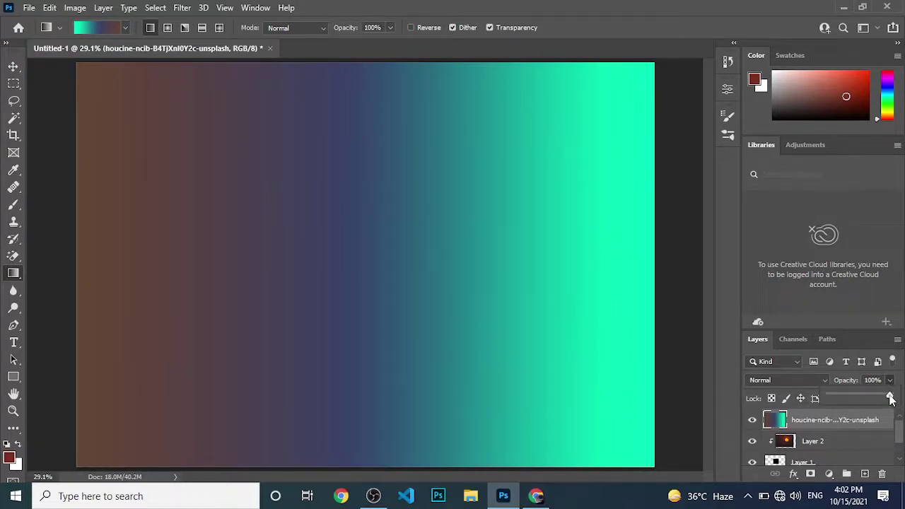
pyautogui.moveTo(890, 397); pyautogui.dragTo(874, 401)
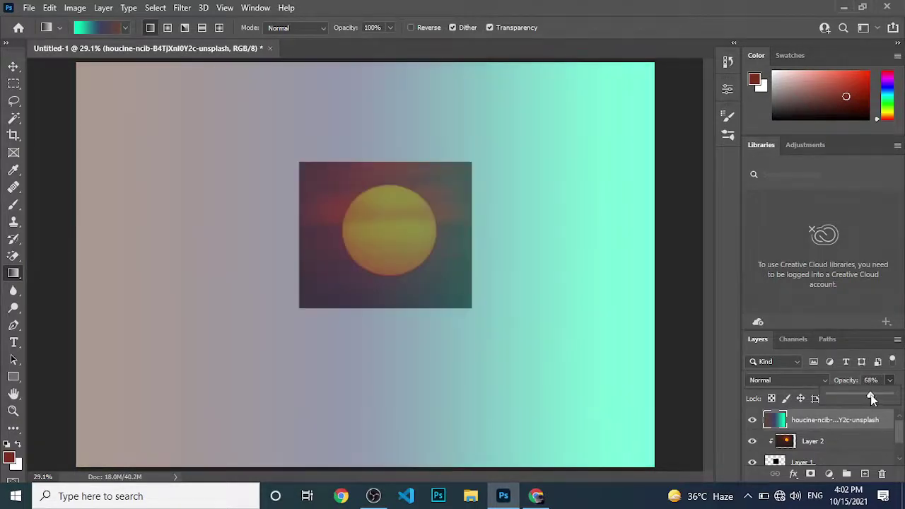
pyautogui.moveTo(862, 397); pyautogui.dragTo(892, 396)
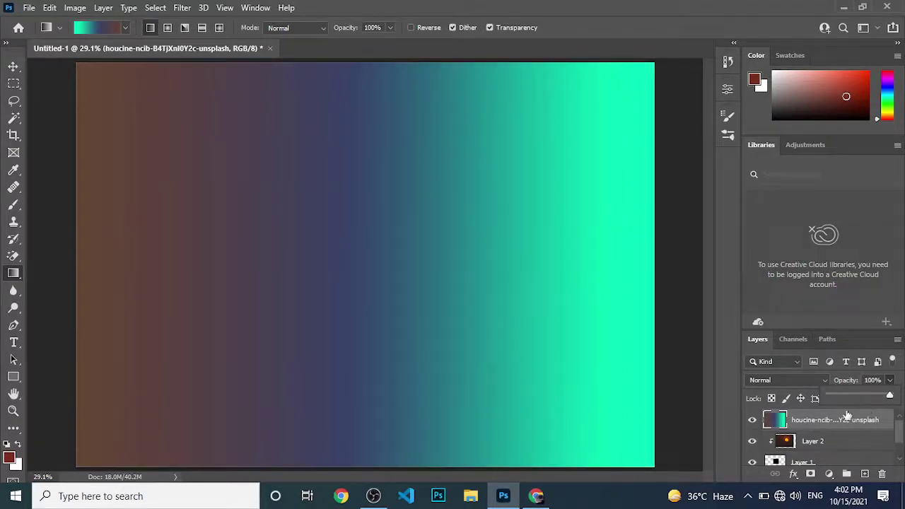
pyautogui.click(793, 455)
pyautogui.hotkey('ctrl', 'z')
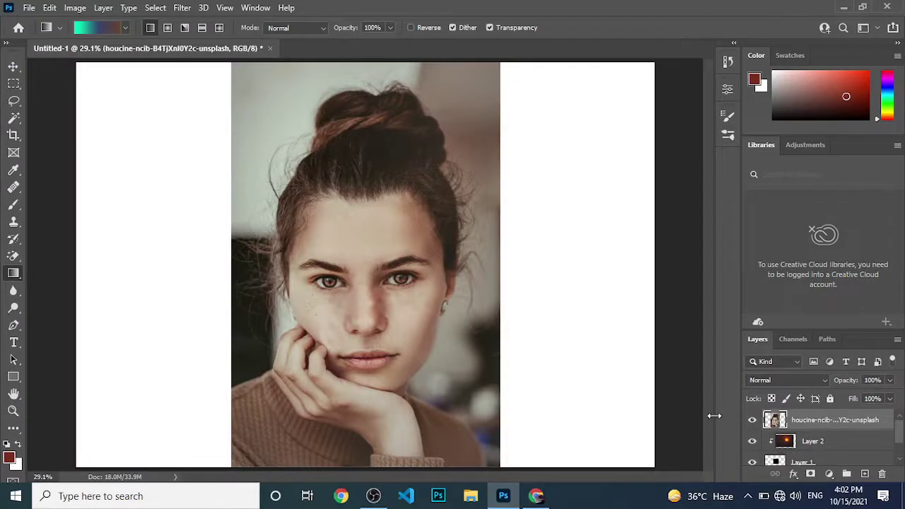
# Create Layer 3 and draw a left-to-right aqua-to-brown gradient across it.
pyautogui.hotkey('ctrl', 'shift', 'n')
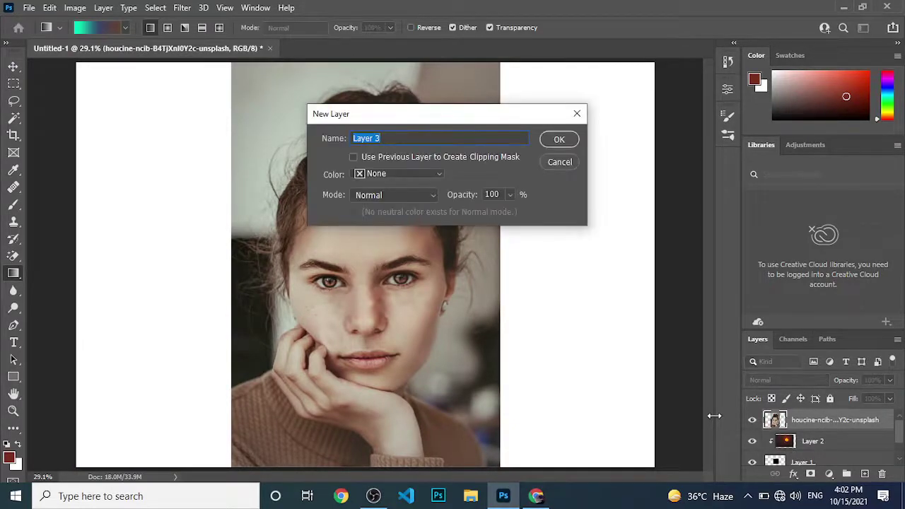
pyautogui.press('Return')
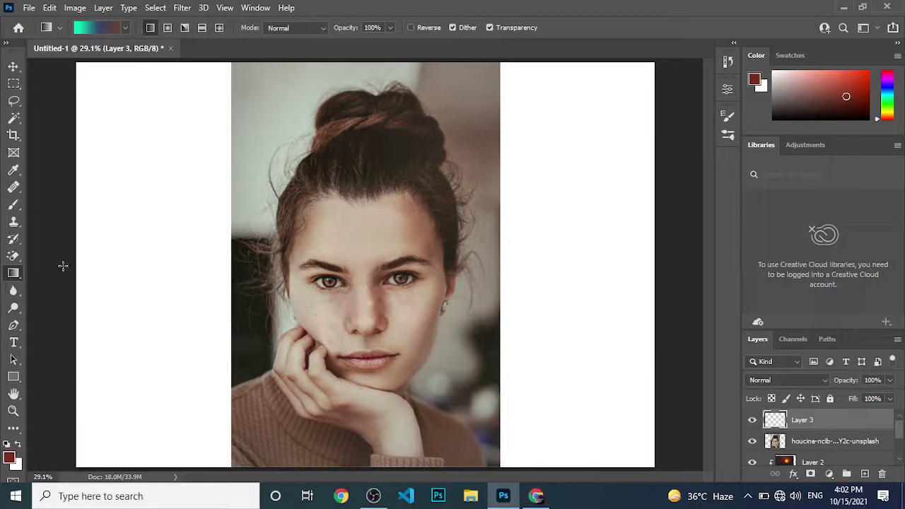
pyautogui.moveTo(82, 256); pyautogui.dragTo(676, 256)
# Lower Layer 3's opacity to 50% so the portrait shows through.
pyautogui.click(890, 380)
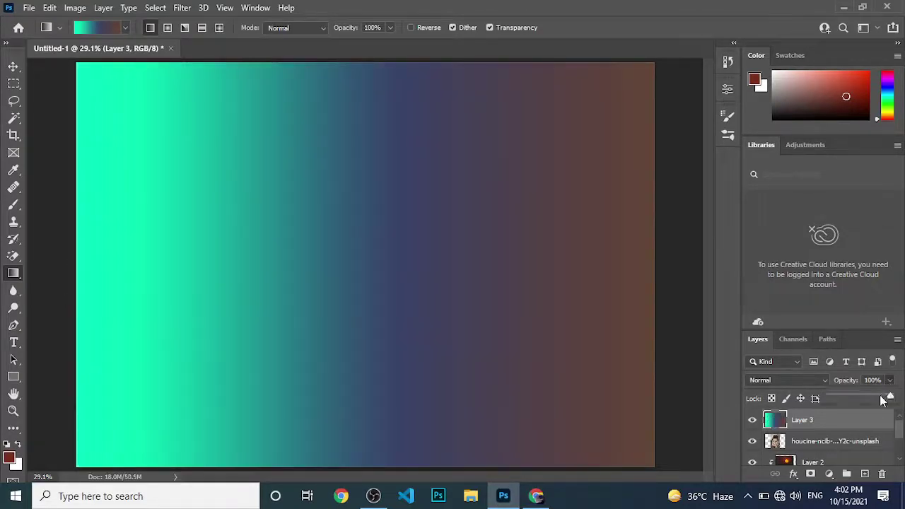
pyautogui.moveTo(888, 397); pyautogui.dragTo(874, 401)
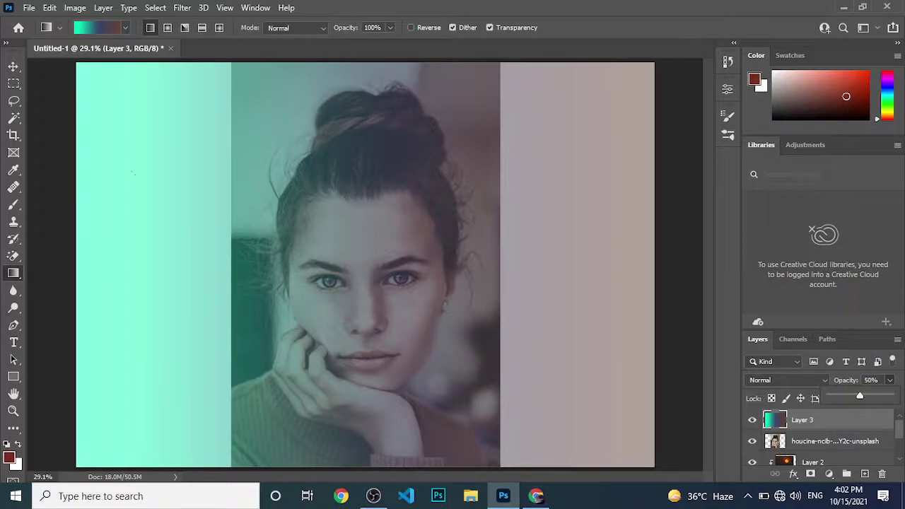
pyautogui.click(14, 83)
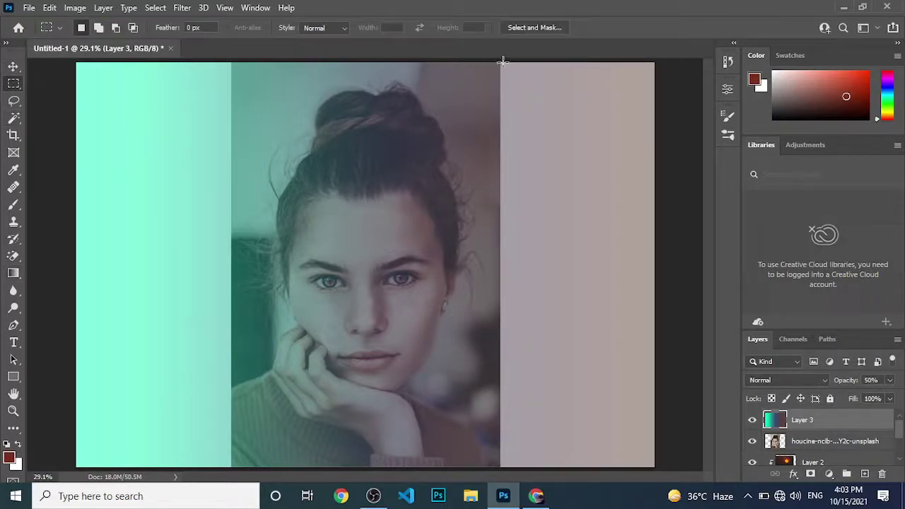
# Select the middle photo area, delete the gradient there, and deselect.
pyautogui.moveTo(502, 62); pyautogui.dragTo(220, 504)
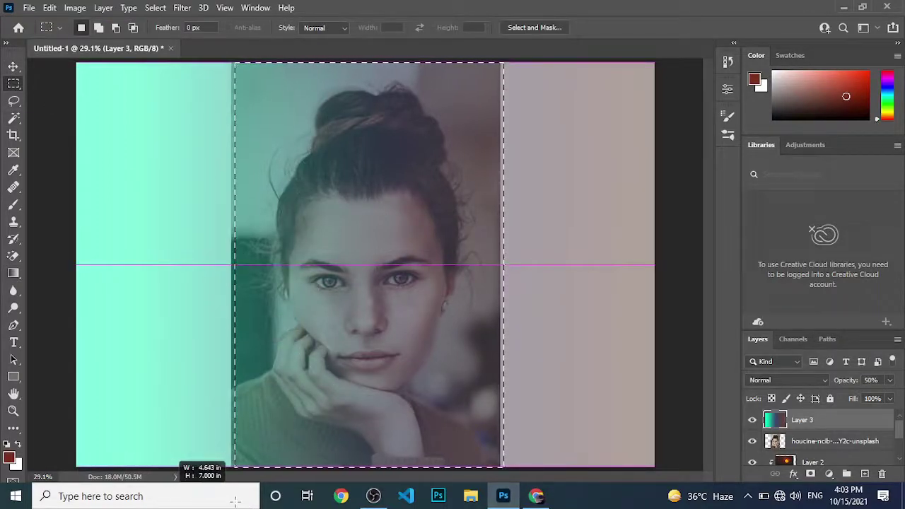
pyautogui.moveTo(220, 504); pyautogui.dragTo(229, 481)
pyautogui.press('Left')
pyautogui.press('Left')
pyautogui.press('Left')
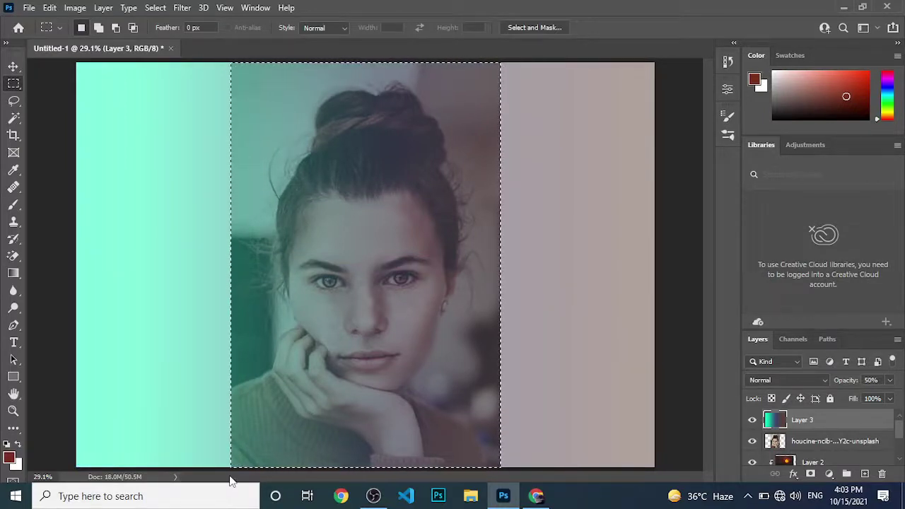
pyautogui.press('Delete')
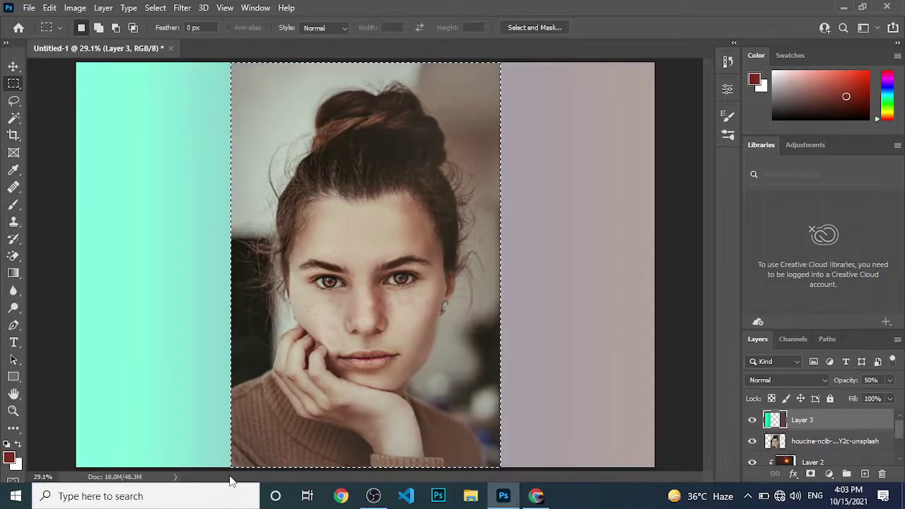
pyautogui.hotkey('ctrl', 'd')
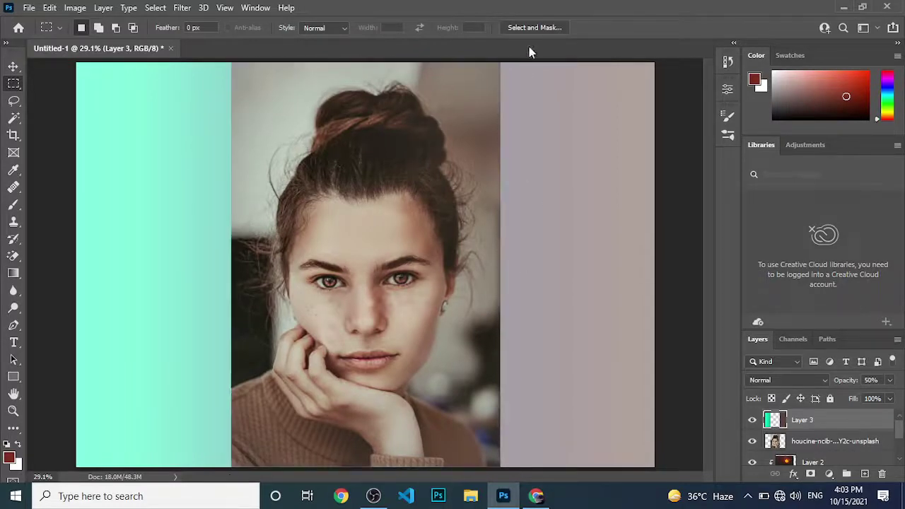
# Raise Layer 3's opacity to 100%, then revert it to 50%.
pyautogui.click(890, 380)
pyautogui.moveTo(873, 393); pyautogui.dragTo(896, 397)
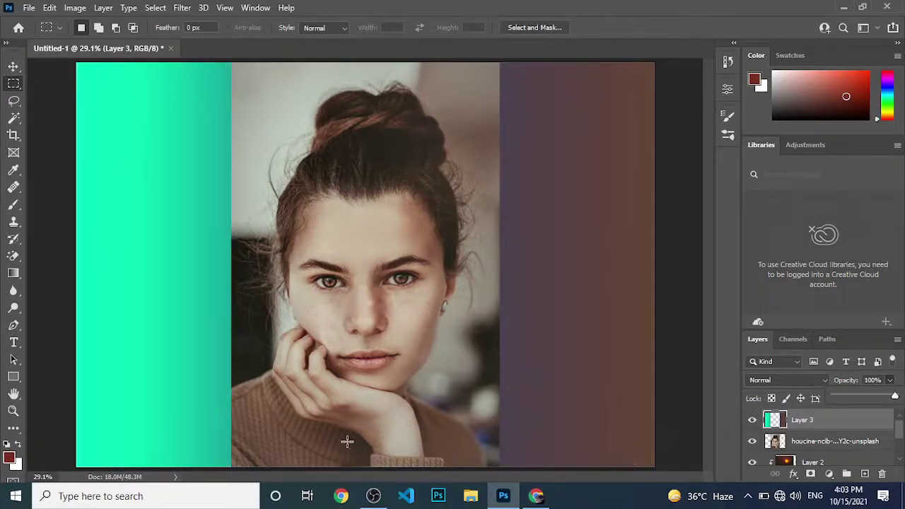
pyautogui.moveTo(373, 495)
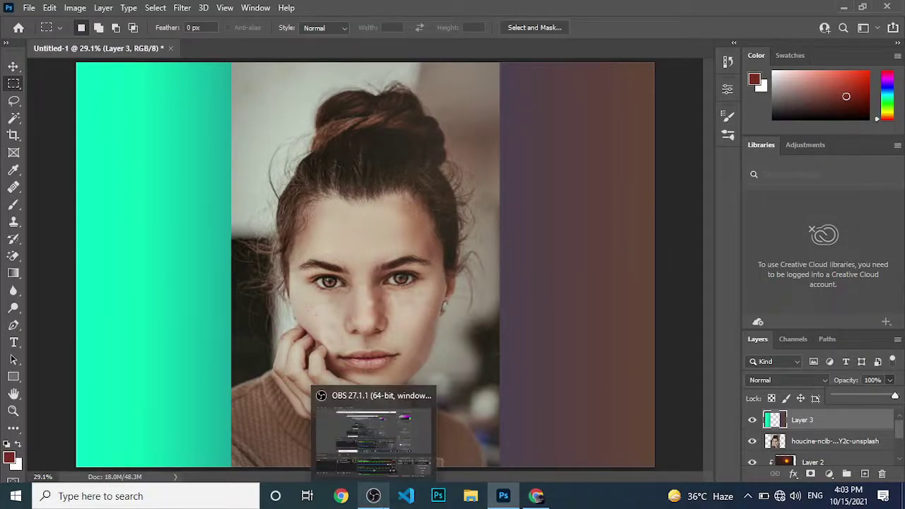
pyautogui.press('5')
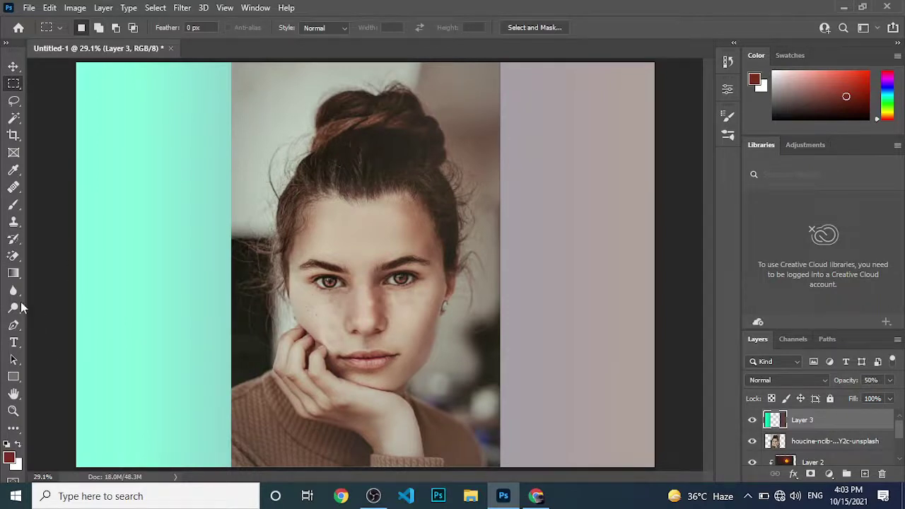
# Redraw Layer 3's linear gradient right to left, teal on the right and brown on the left.
pyautogui.click(14, 273)
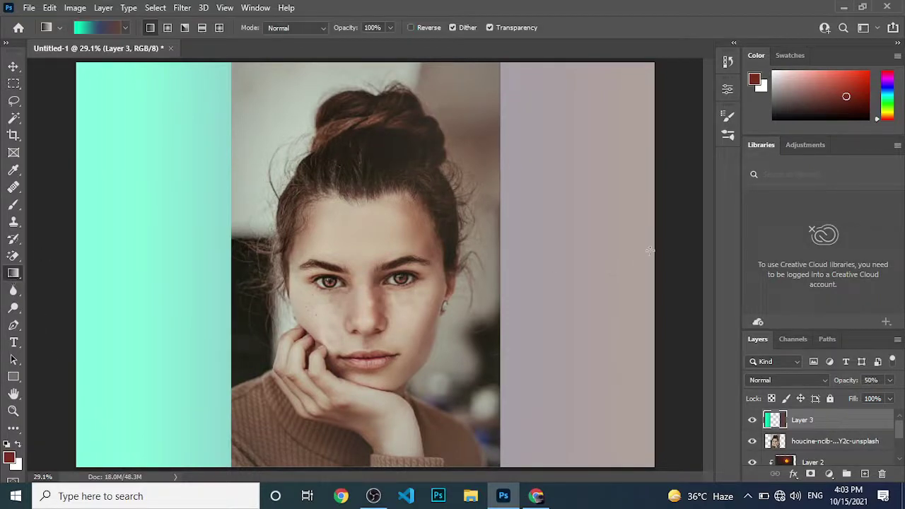
pyautogui.moveTo(652, 241); pyautogui.dragTo(71, 245)
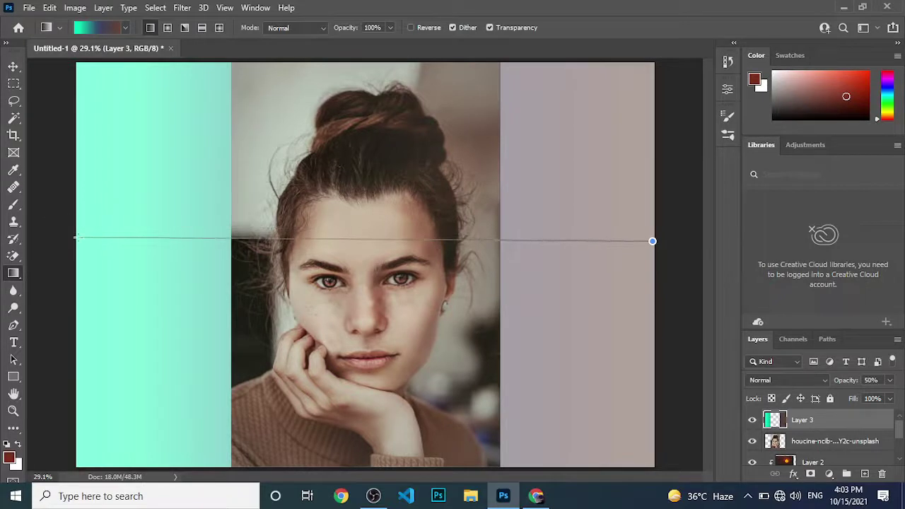
pyautogui.moveTo(71, 245); pyautogui.dragTo(72, 249)
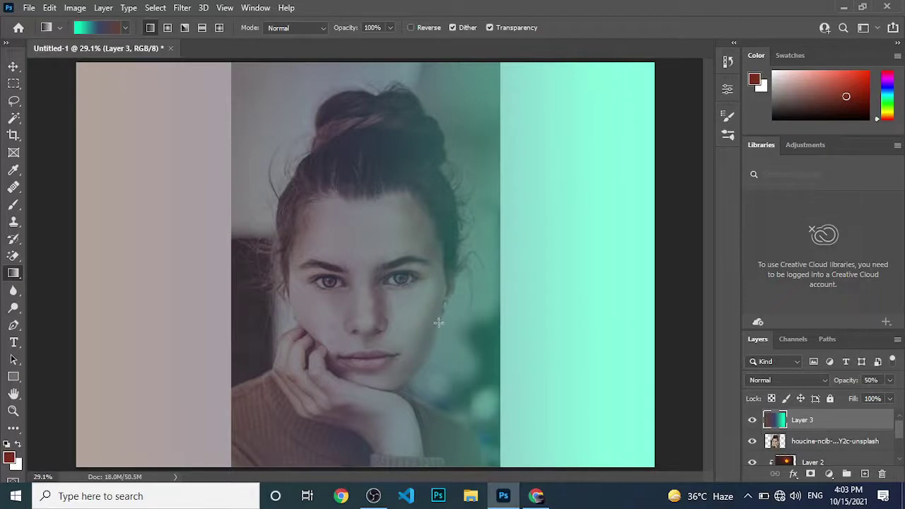
# Preview Layer 3's blend modes, keep Normal, and begin adjusting its opacity.
pyautogui.click(807, 380)
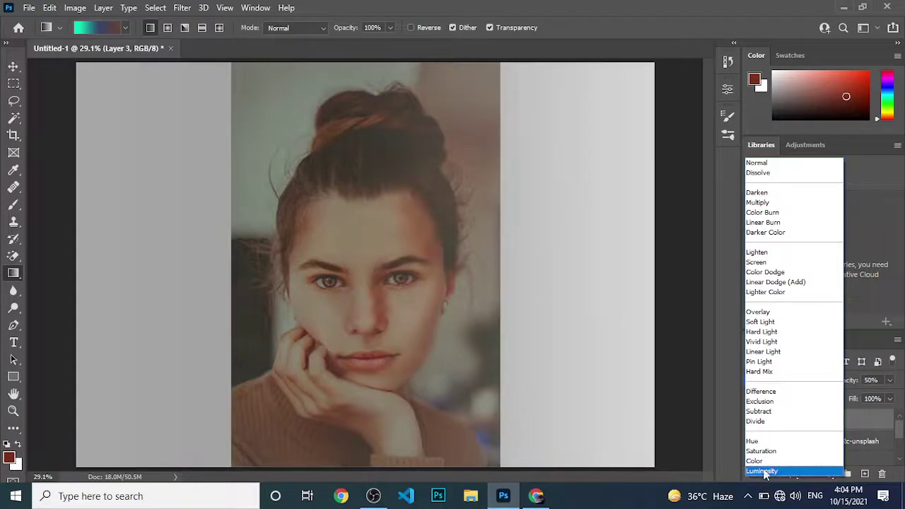
pyautogui.click(721, 182)
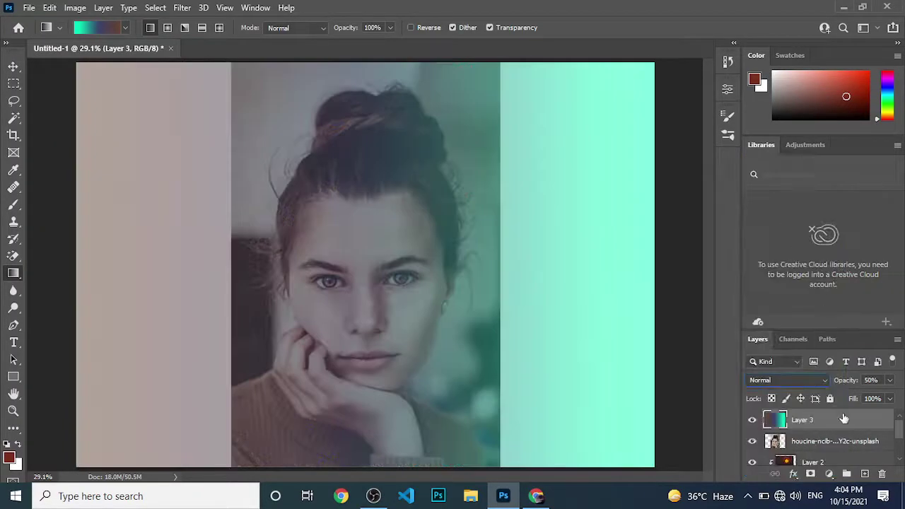
pyautogui.click(889, 380)
# Set Layer 3 to 100% opacity and redraw the linear gradient from right edge to left.
pyautogui.moveTo(867, 398); pyautogui.dragTo(895, 397)
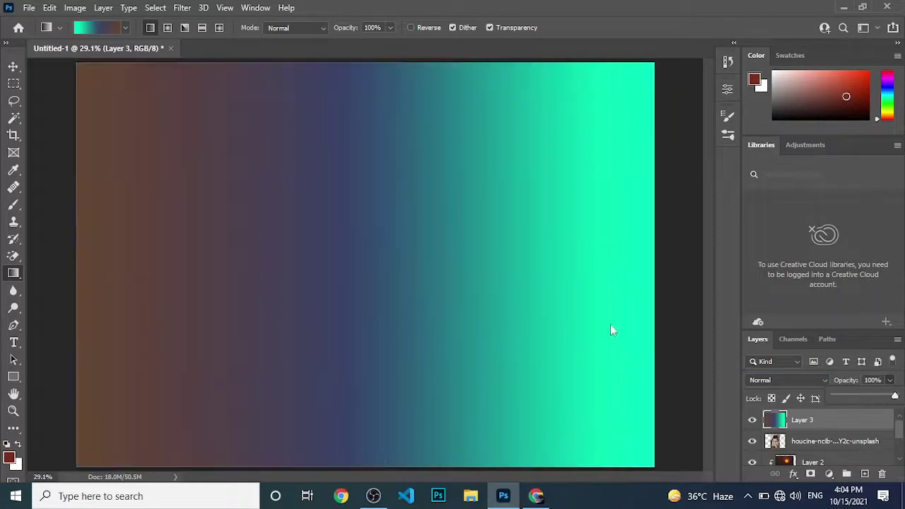
pyautogui.moveTo(657, 269); pyautogui.dragTo(58, 276)
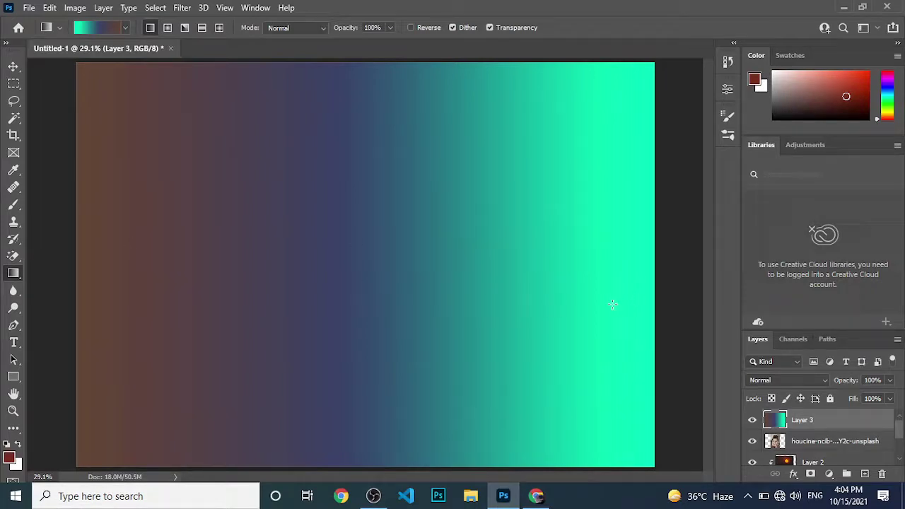
pyautogui.moveTo(646, 259); pyautogui.dragTo(80, 261)
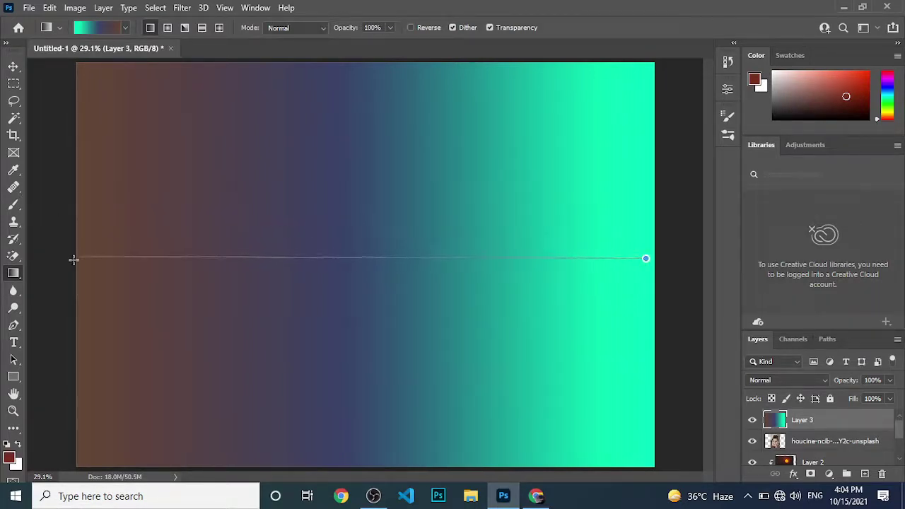
# Draw a radial gradient from the canvas centre, then dock the document window into the tabs.
pyautogui.click(167, 28)
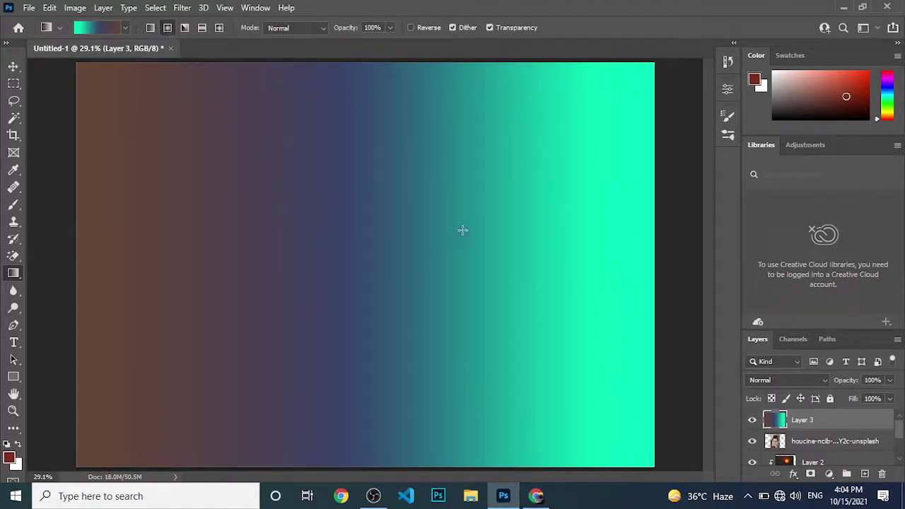
pyautogui.moveTo(613, 238); pyautogui.dragTo(159, 229)
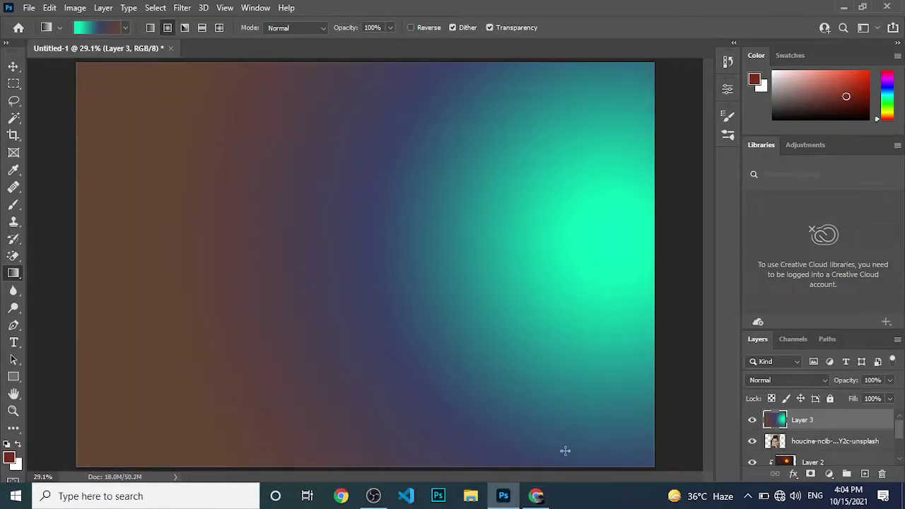
pyautogui.moveTo(418, 258); pyautogui.dragTo(47, 262)
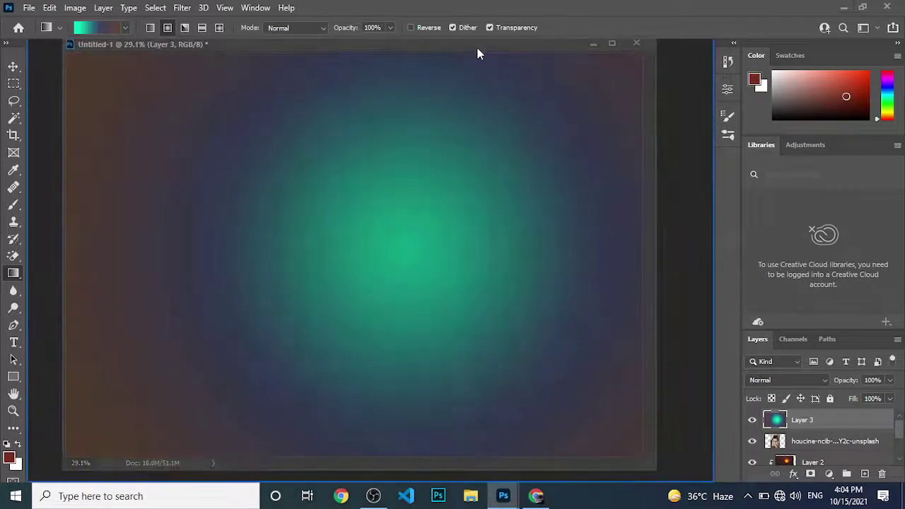
pyautogui.moveTo(498, 79); pyautogui.dragTo(330, 53)
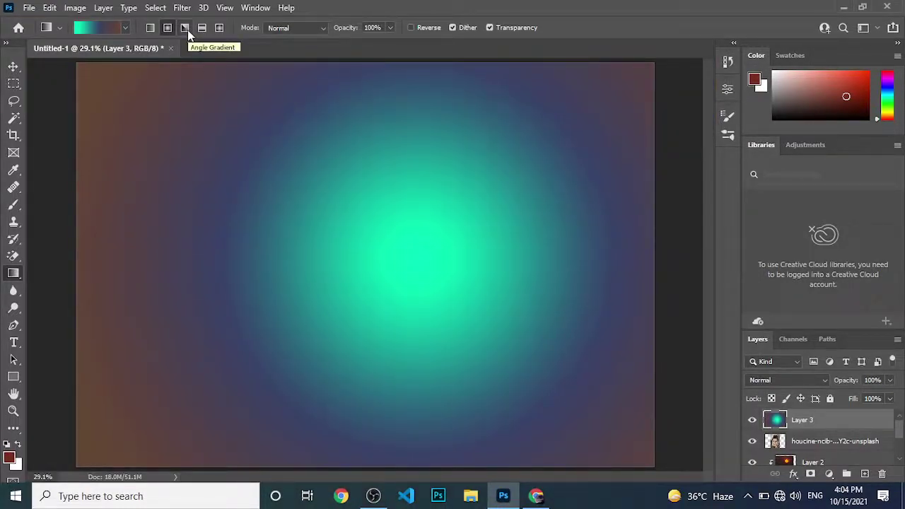
# Try angle gradients centred upper right, then draw a reflected gradient right edge to left.
pyautogui.click(185, 28)
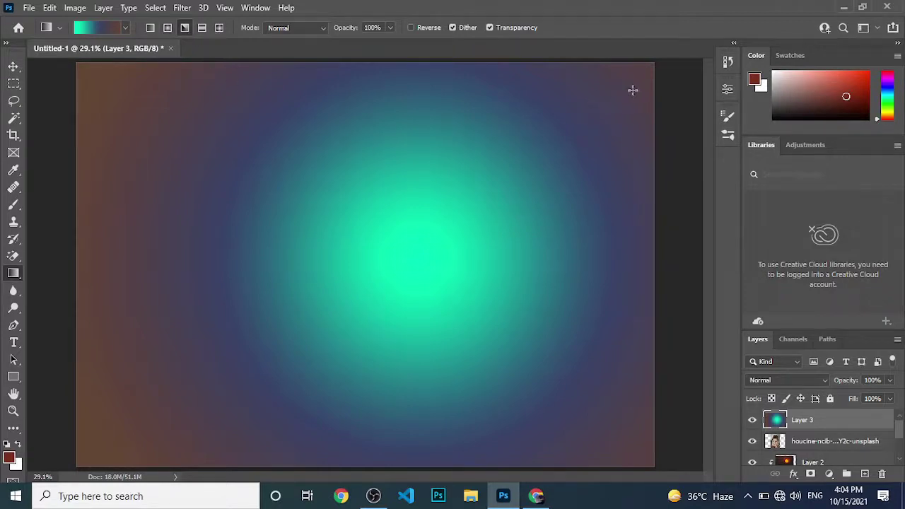
pyautogui.moveTo(635, 89); pyautogui.dragTo(165, 382)
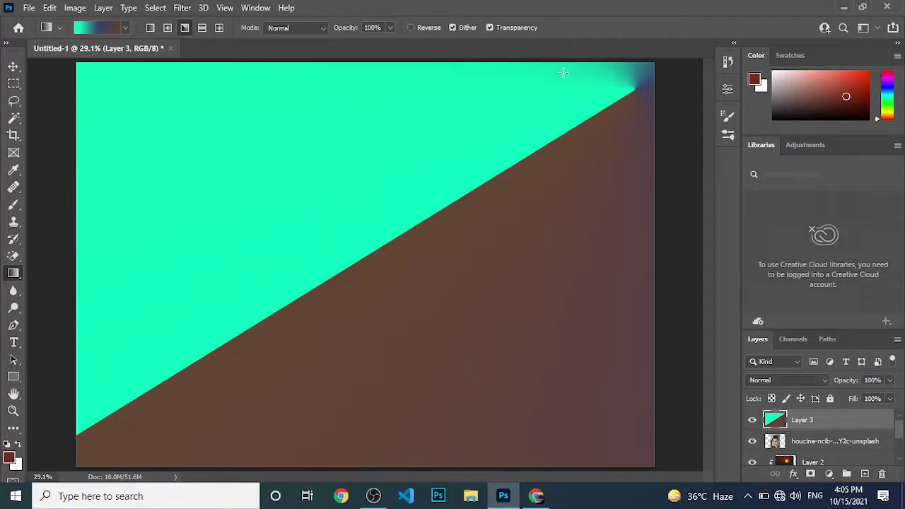
pyautogui.moveTo(480, 209); pyautogui.dragTo(459, 220)
pyautogui.moveTo(459, 220)
pyautogui.mouseDown()
pyautogui.moveTo(146, 323)
pyautogui.moveTo(117, 366)
pyautogui.mouseUp()
pyautogui.moveTo(118, 366); pyautogui.dragTo(127, 364)
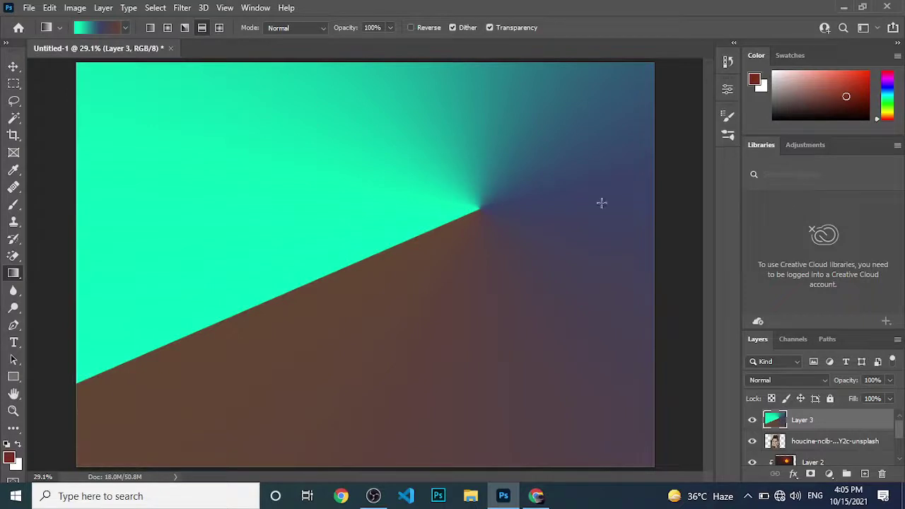
pyautogui.moveTo(655, 250); pyautogui.dragTo(87, 245)
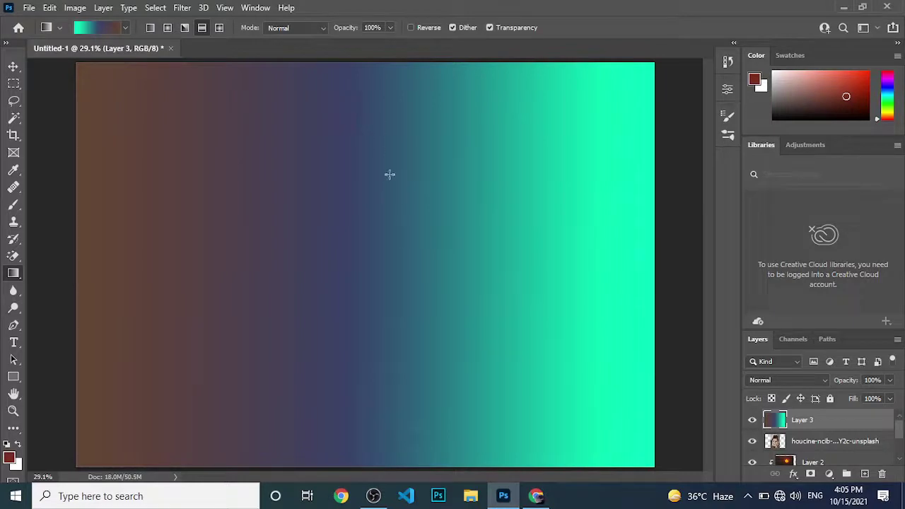
# Draw the reflected gradient top to bottom, teal above brown, then choose the Diamond Gradient style.
pyautogui.moveTo(359, 62)
pyautogui.mouseDown()
pyautogui.moveTo(340, 185)
pyautogui.moveTo(369, 456)
pyautogui.mouseUp()
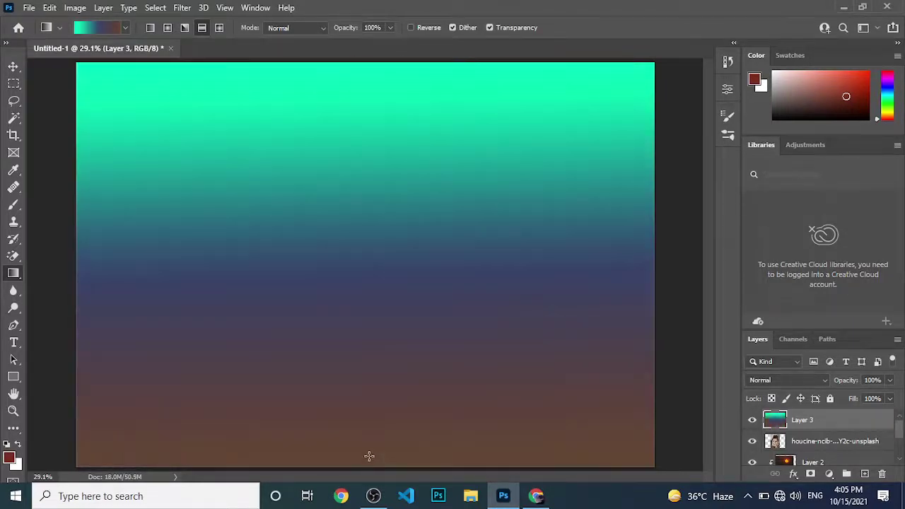
pyautogui.click(219, 28)
# Draw the diamond gradient from the canvas centre and test lowering Layer 3's opacity.
pyautogui.moveTo(376, 263)
pyautogui.mouseDown()
pyautogui.moveTo(300, 270)
pyautogui.moveTo(71, 259)
pyautogui.mouseUp()
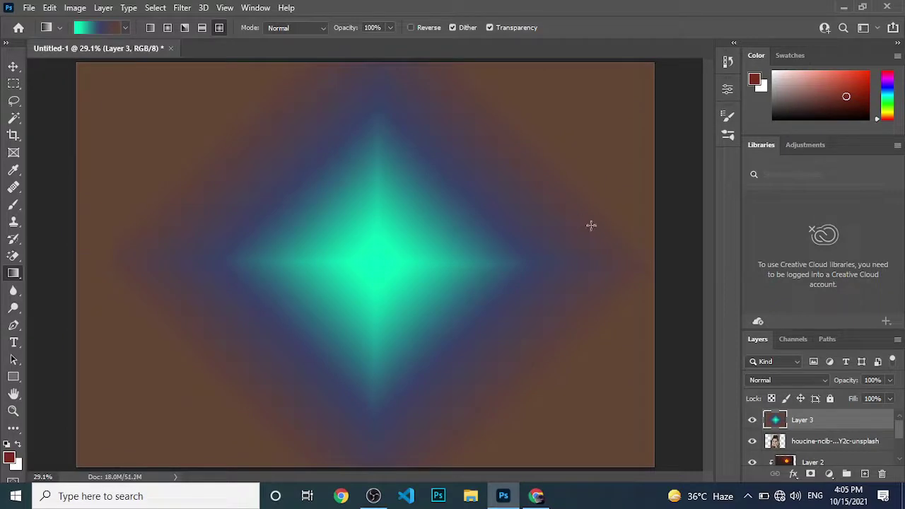
pyautogui.click(890, 380)
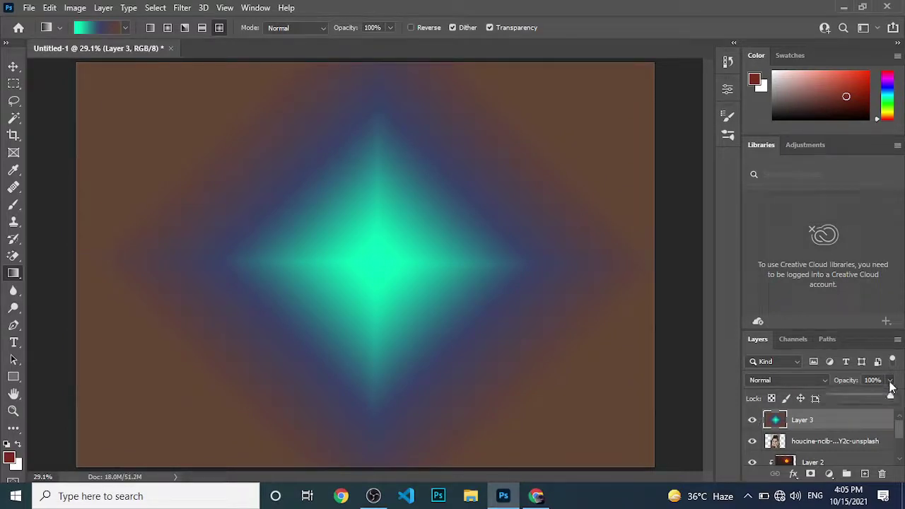
pyautogui.moveTo(864, 398); pyautogui.dragTo(870, 397)
# Preview blend modes, leave Layer 3 at Normal, and bring the OBS window forward.
pyautogui.click(796, 377)
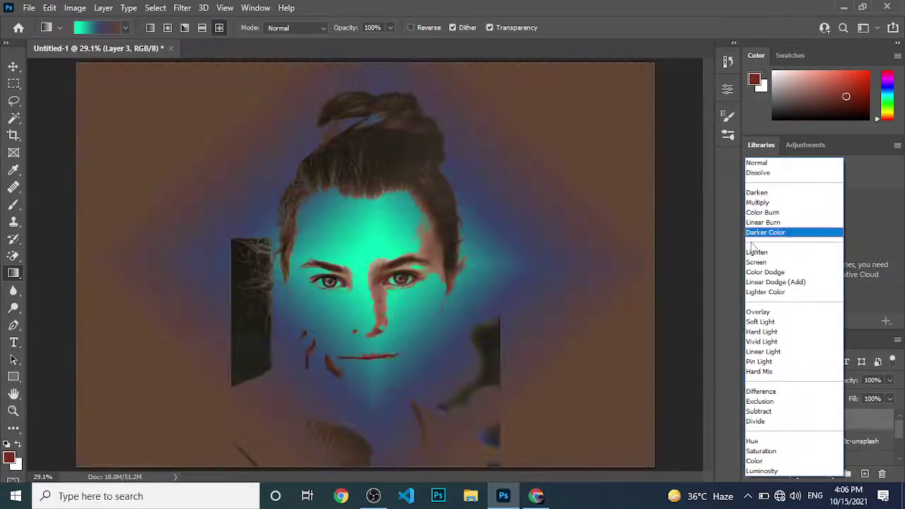
pyautogui.press('Escape')
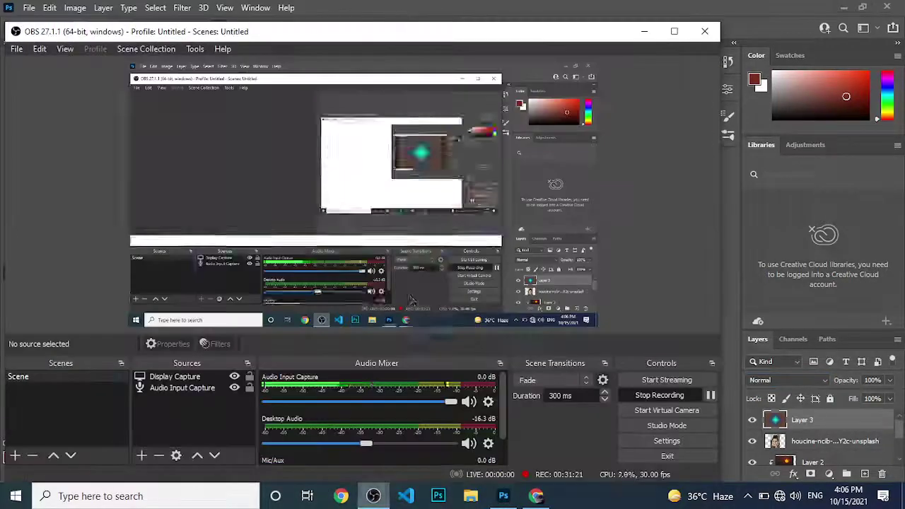
pyautogui.click(373, 496)
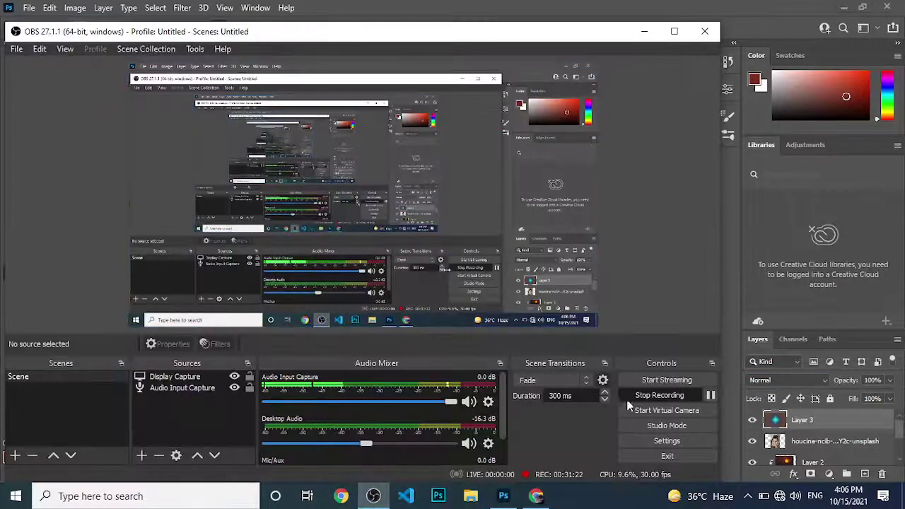